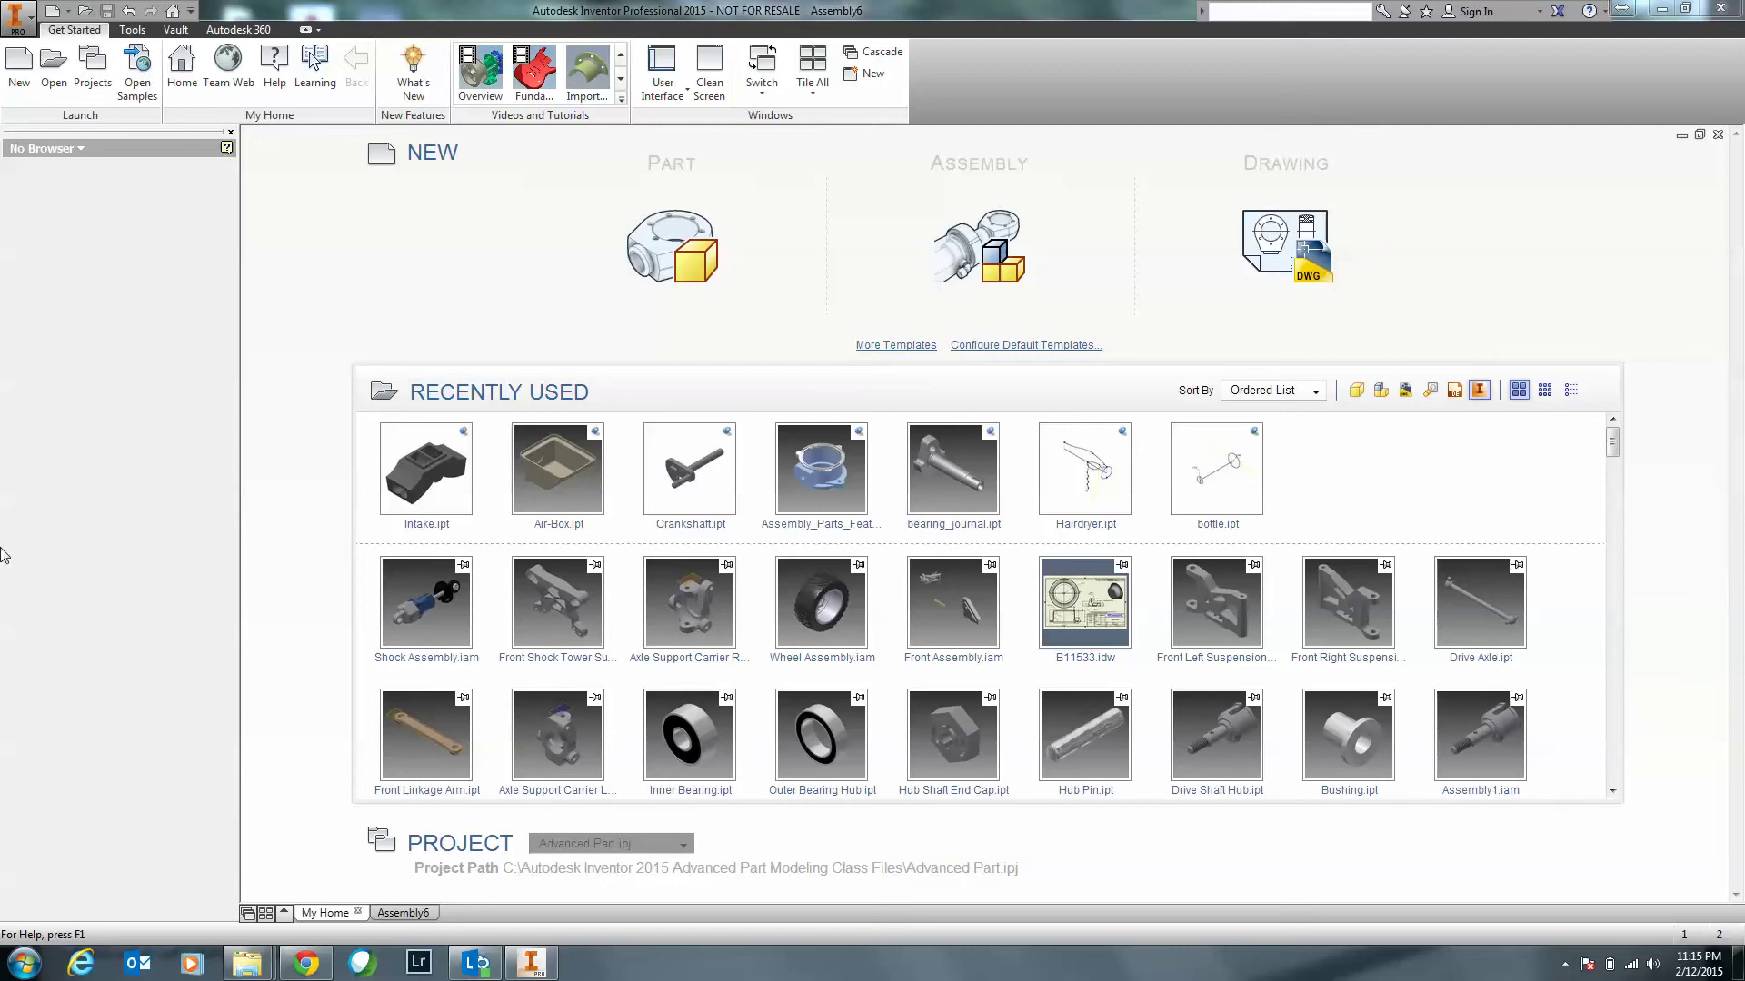
# Open Cover.CATPart as a CATIA V5 file and expand 3rd Party to view the translation report.
pyautogui.click(53, 87)
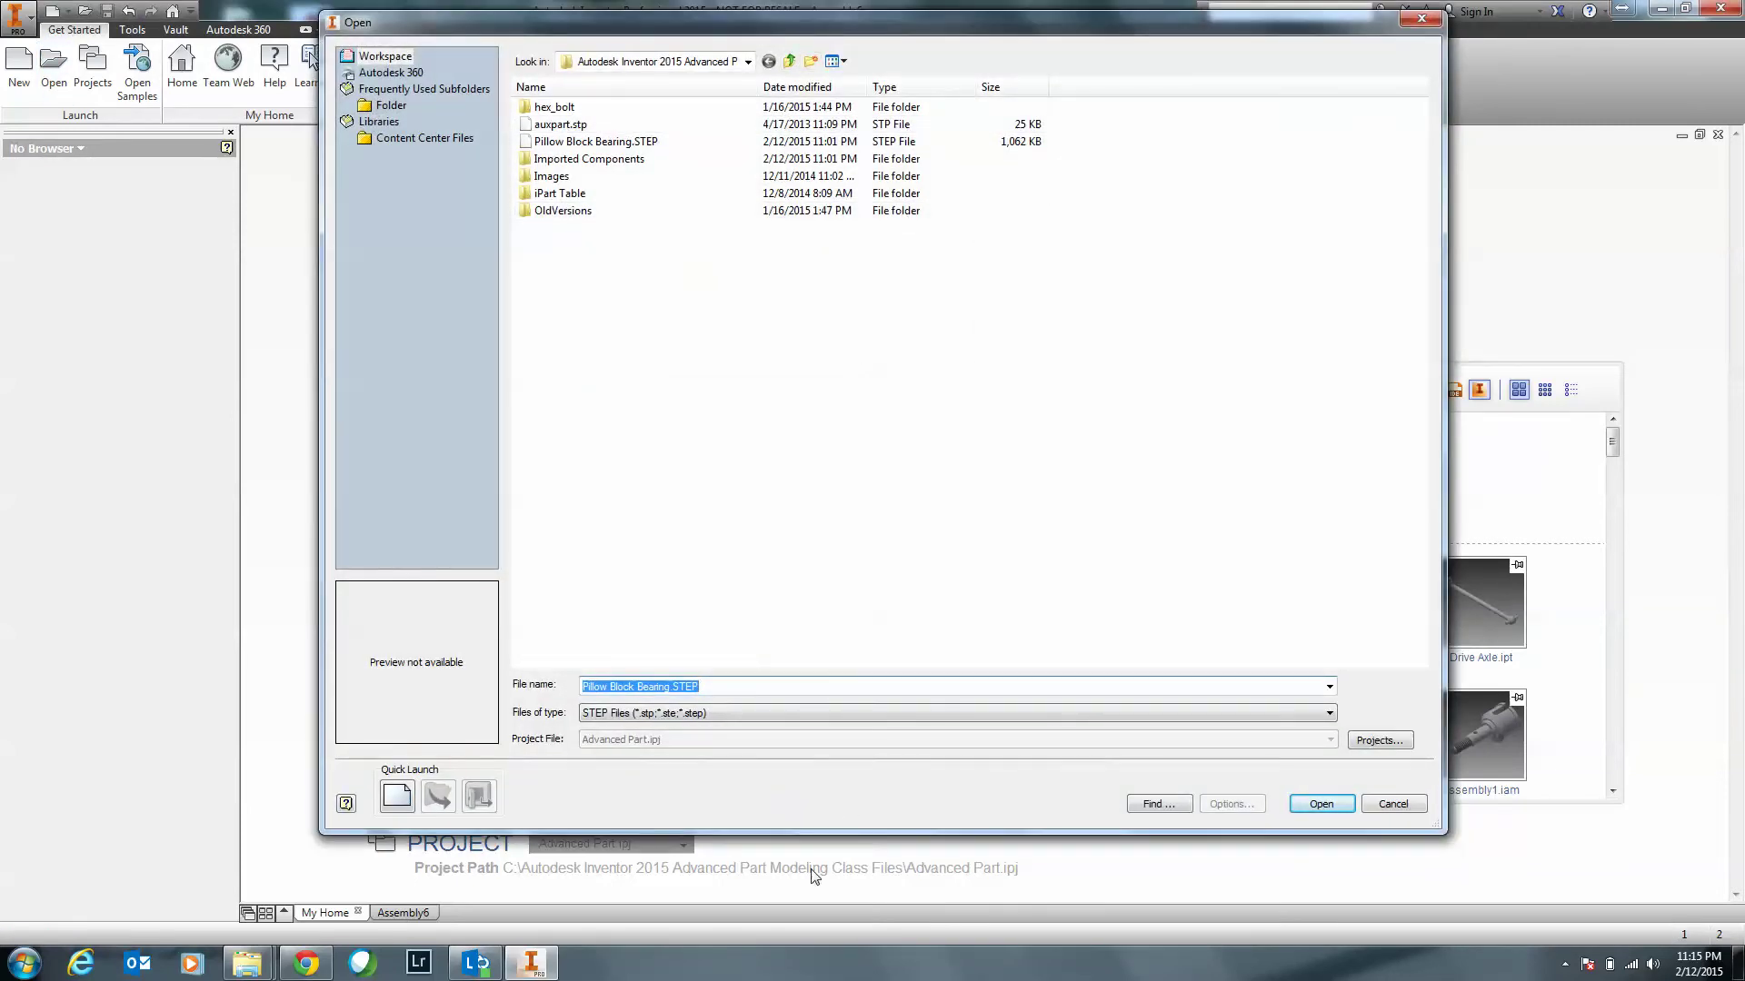
pyautogui.click(852, 715)
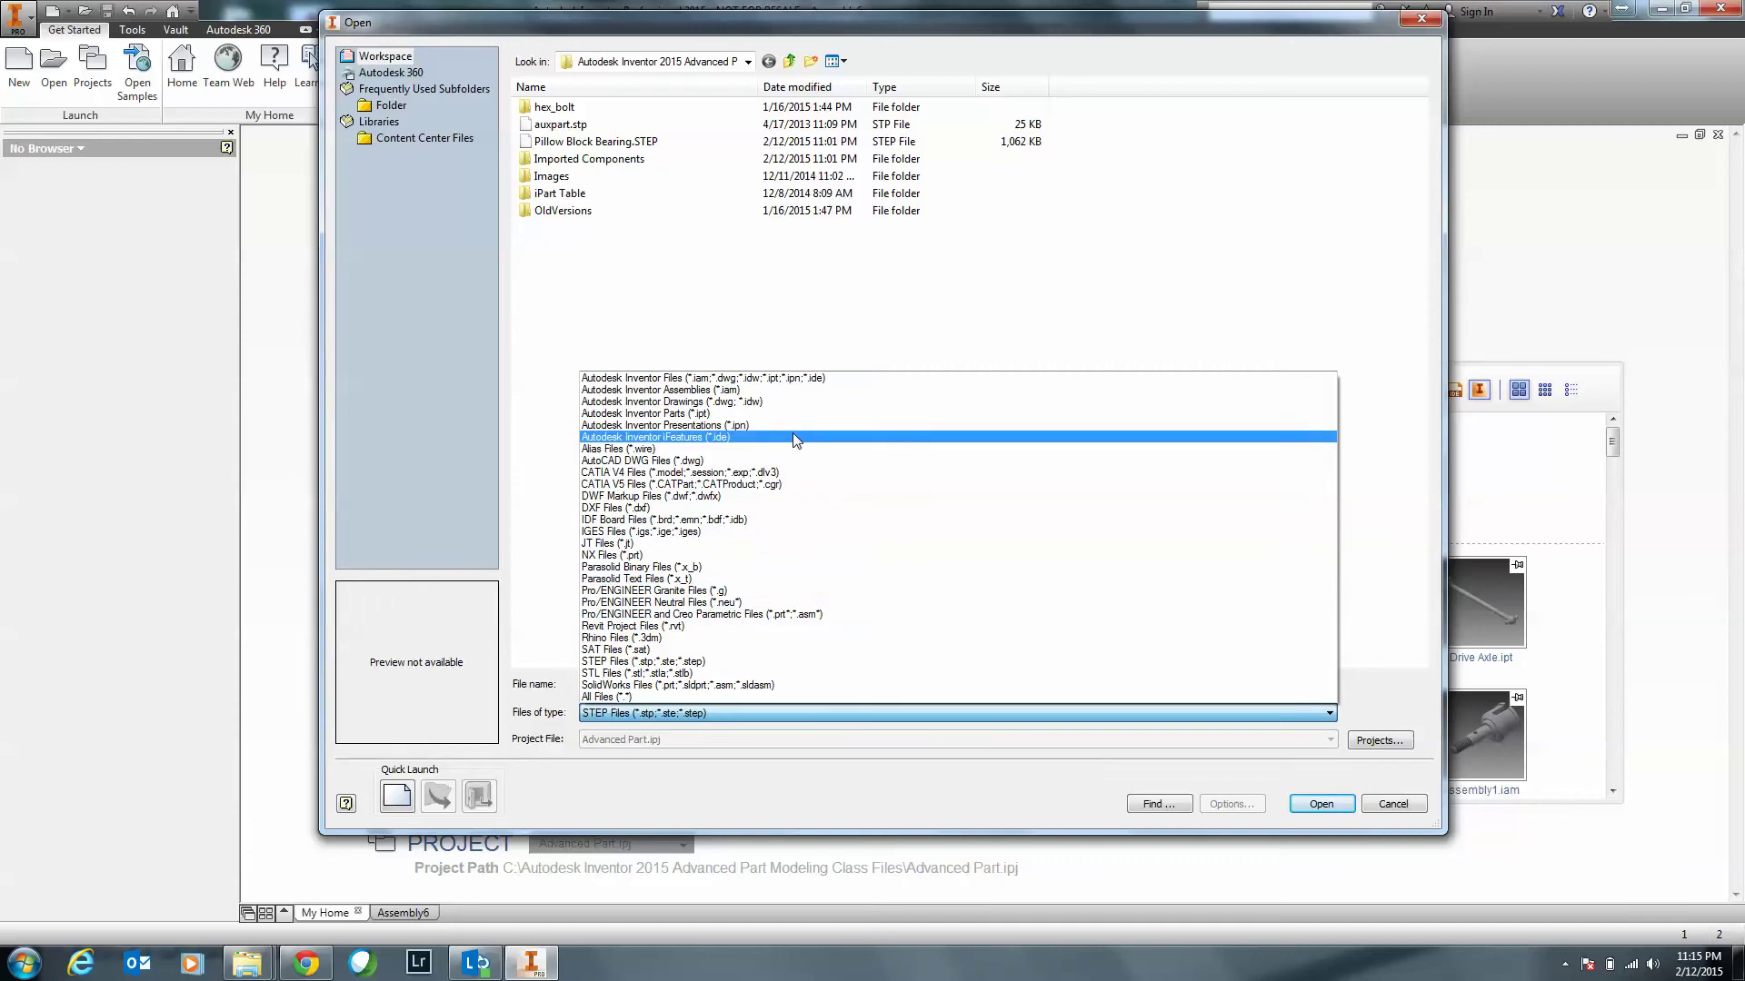
pyautogui.click(803, 485)
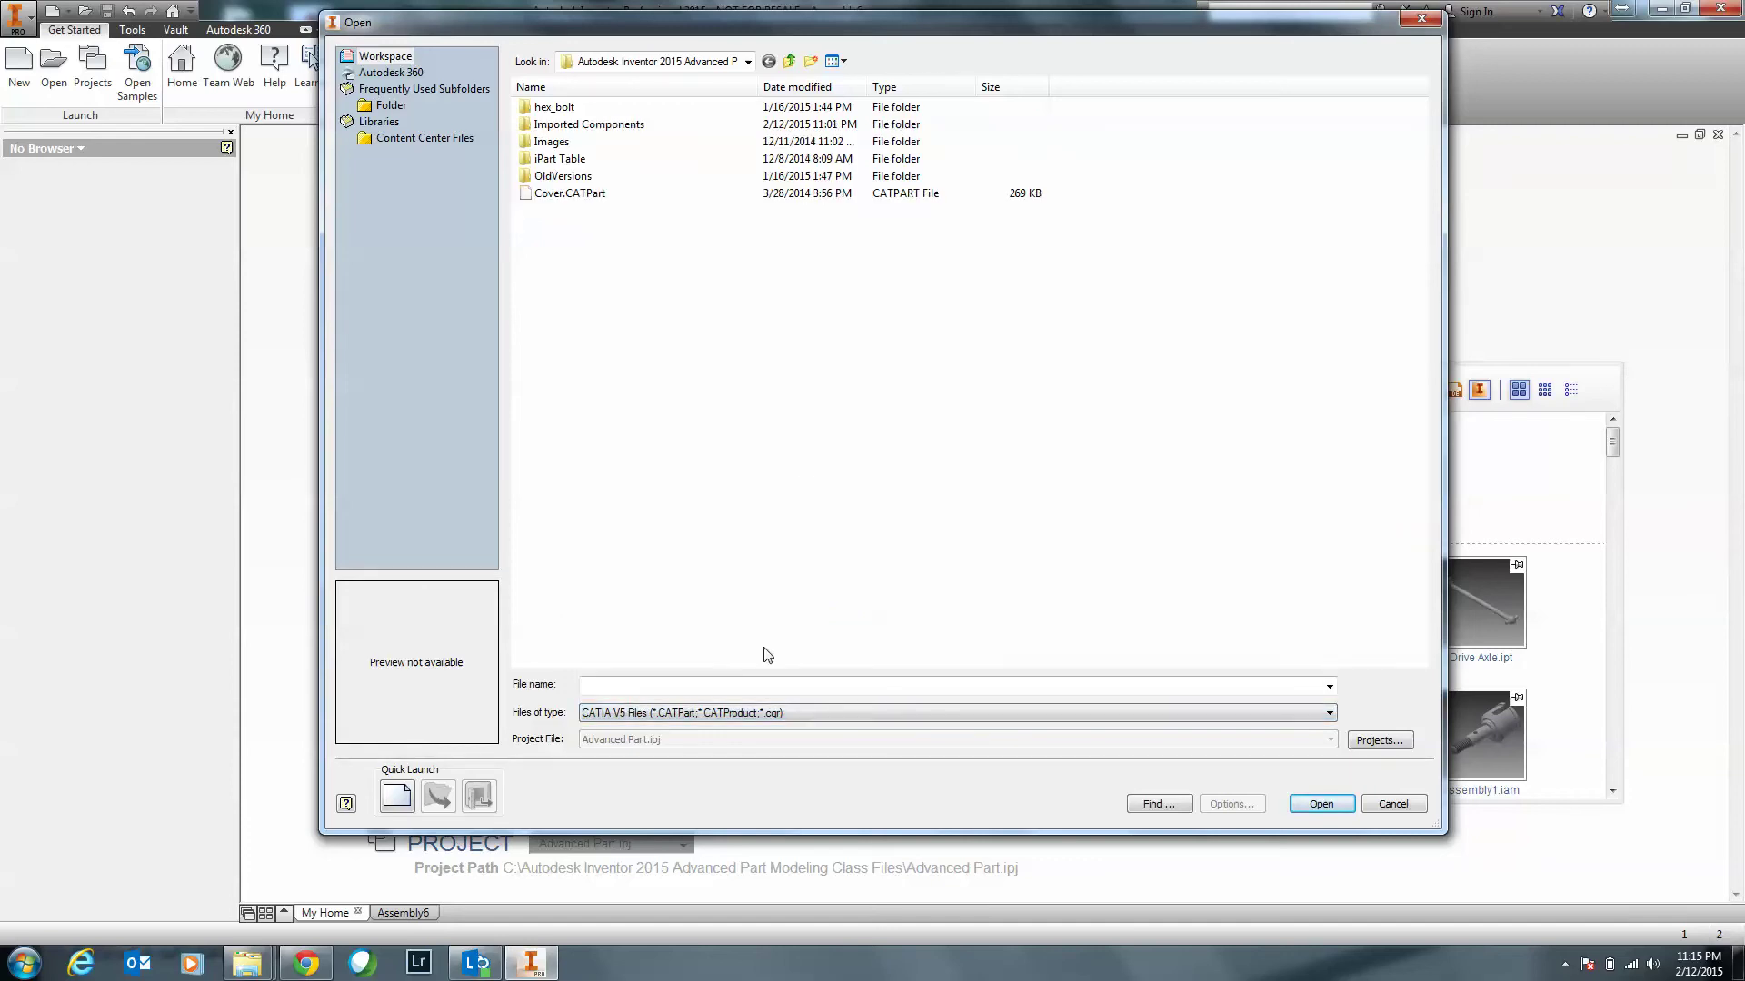
pyautogui.click(591, 194)
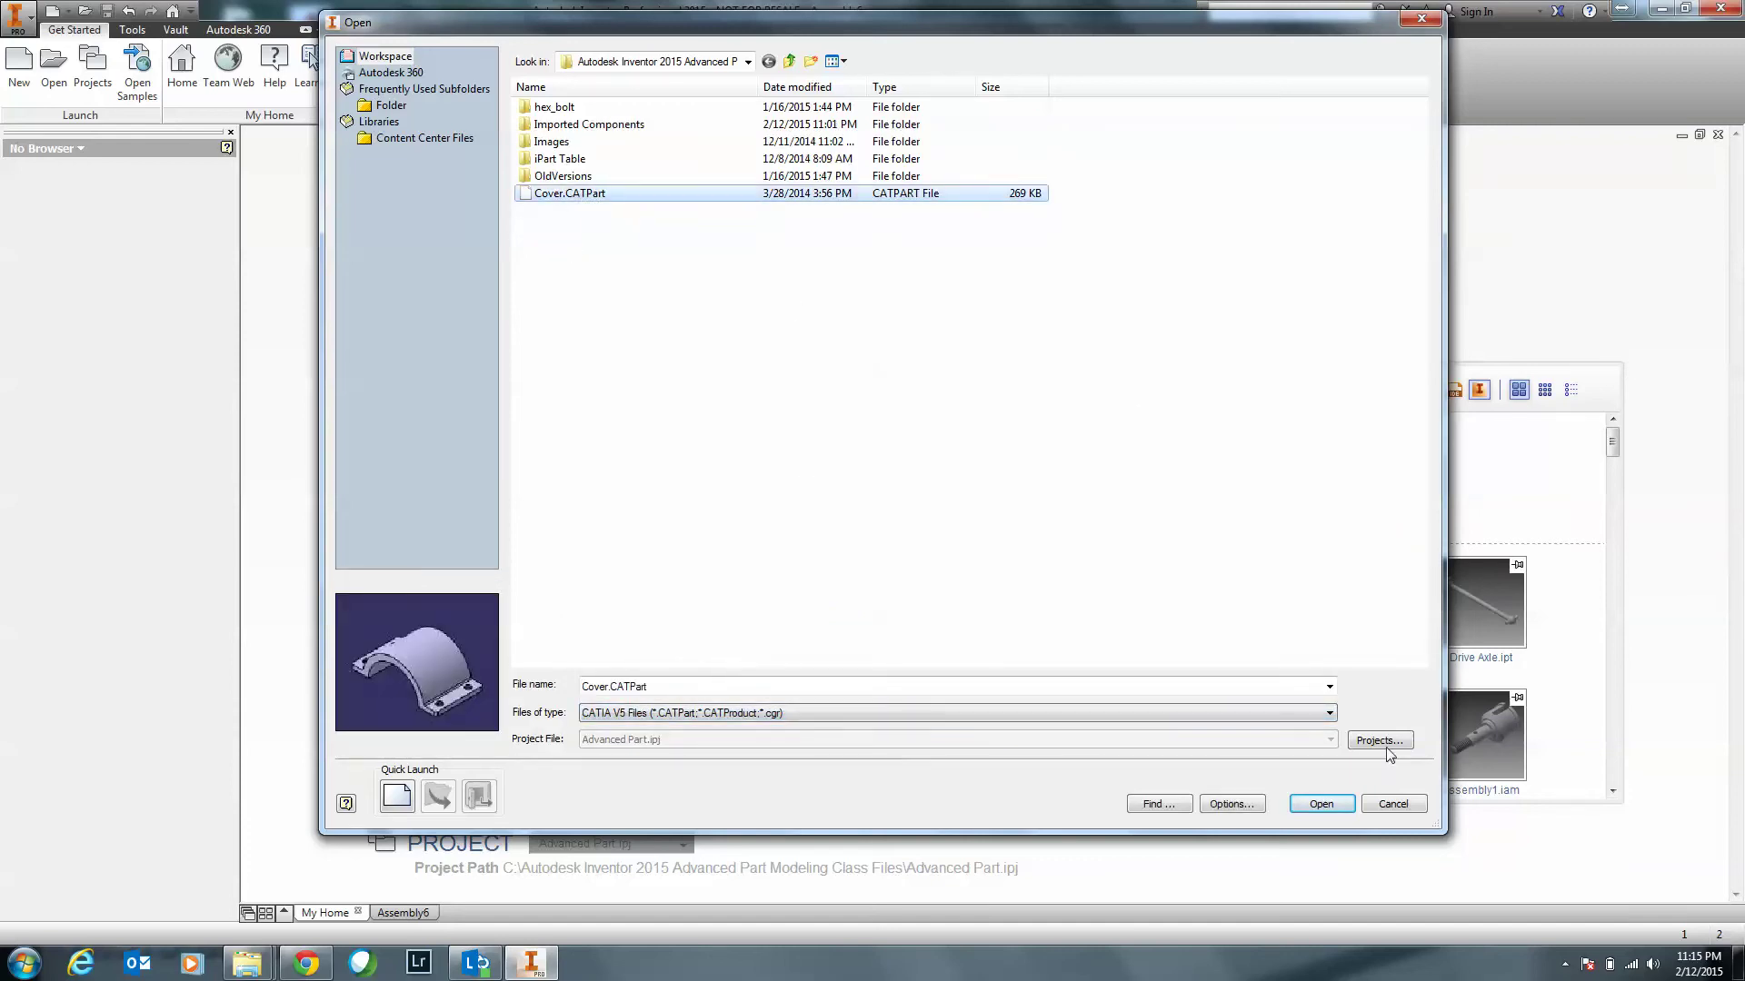
pyautogui.click(1332, 803)
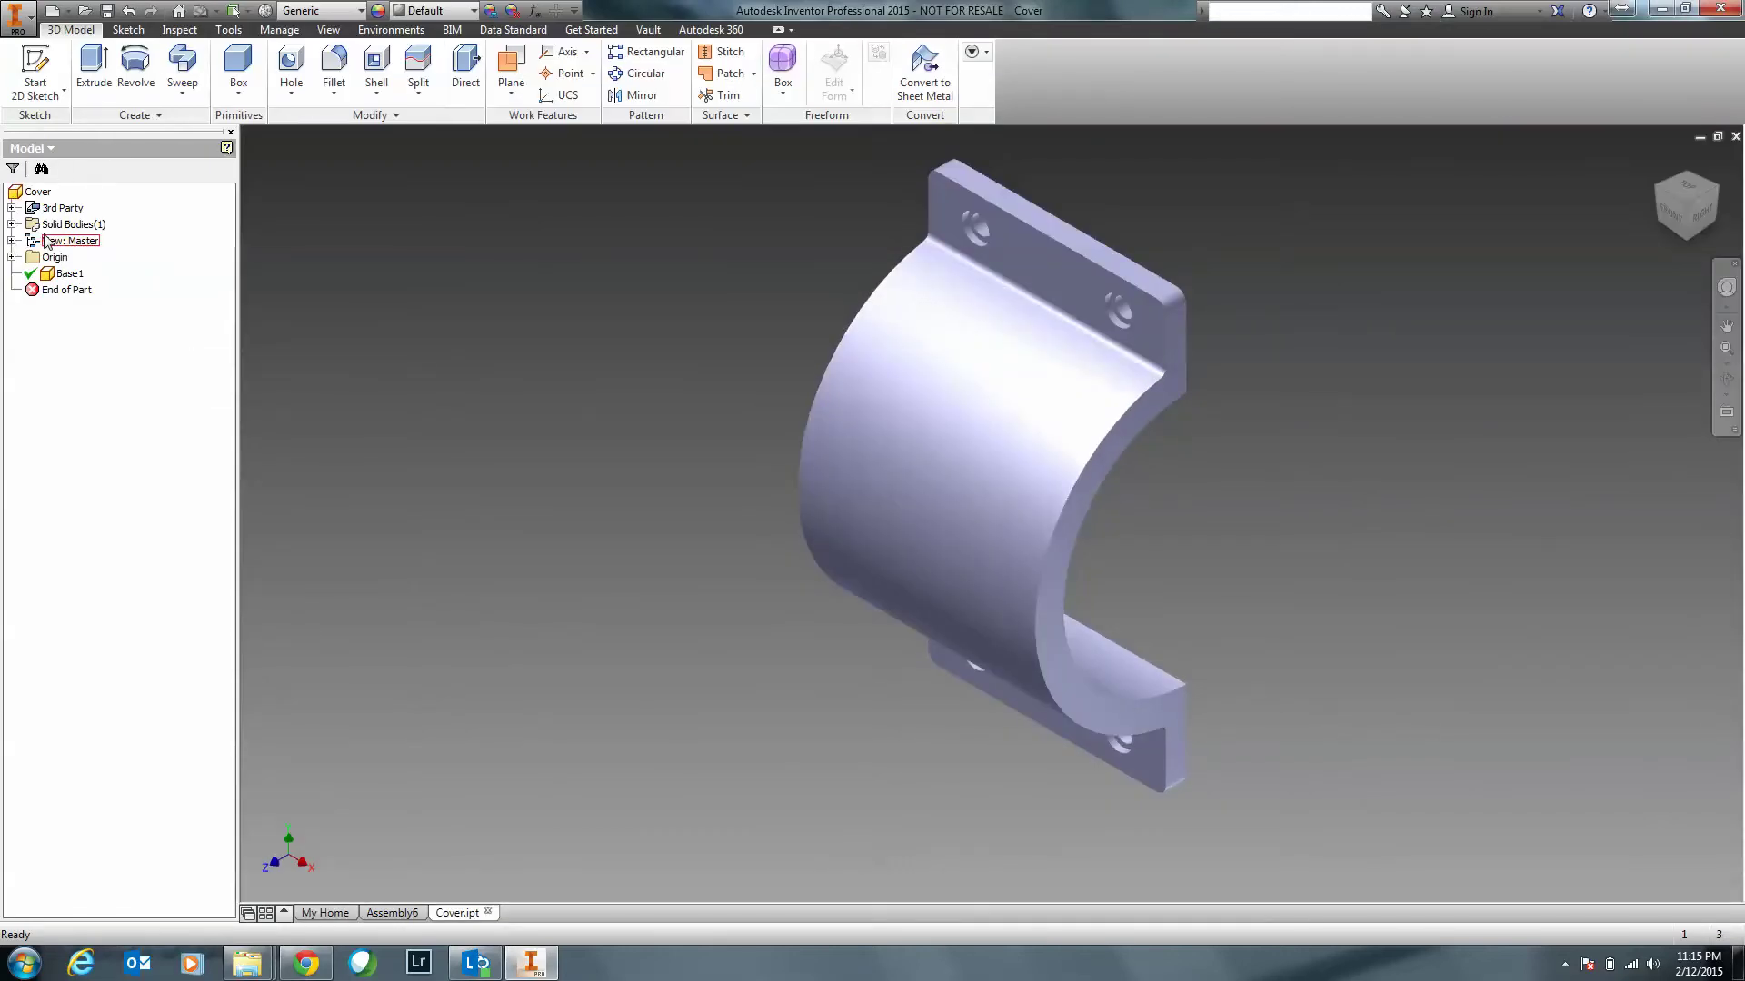
pyautogui.click(13, 208)
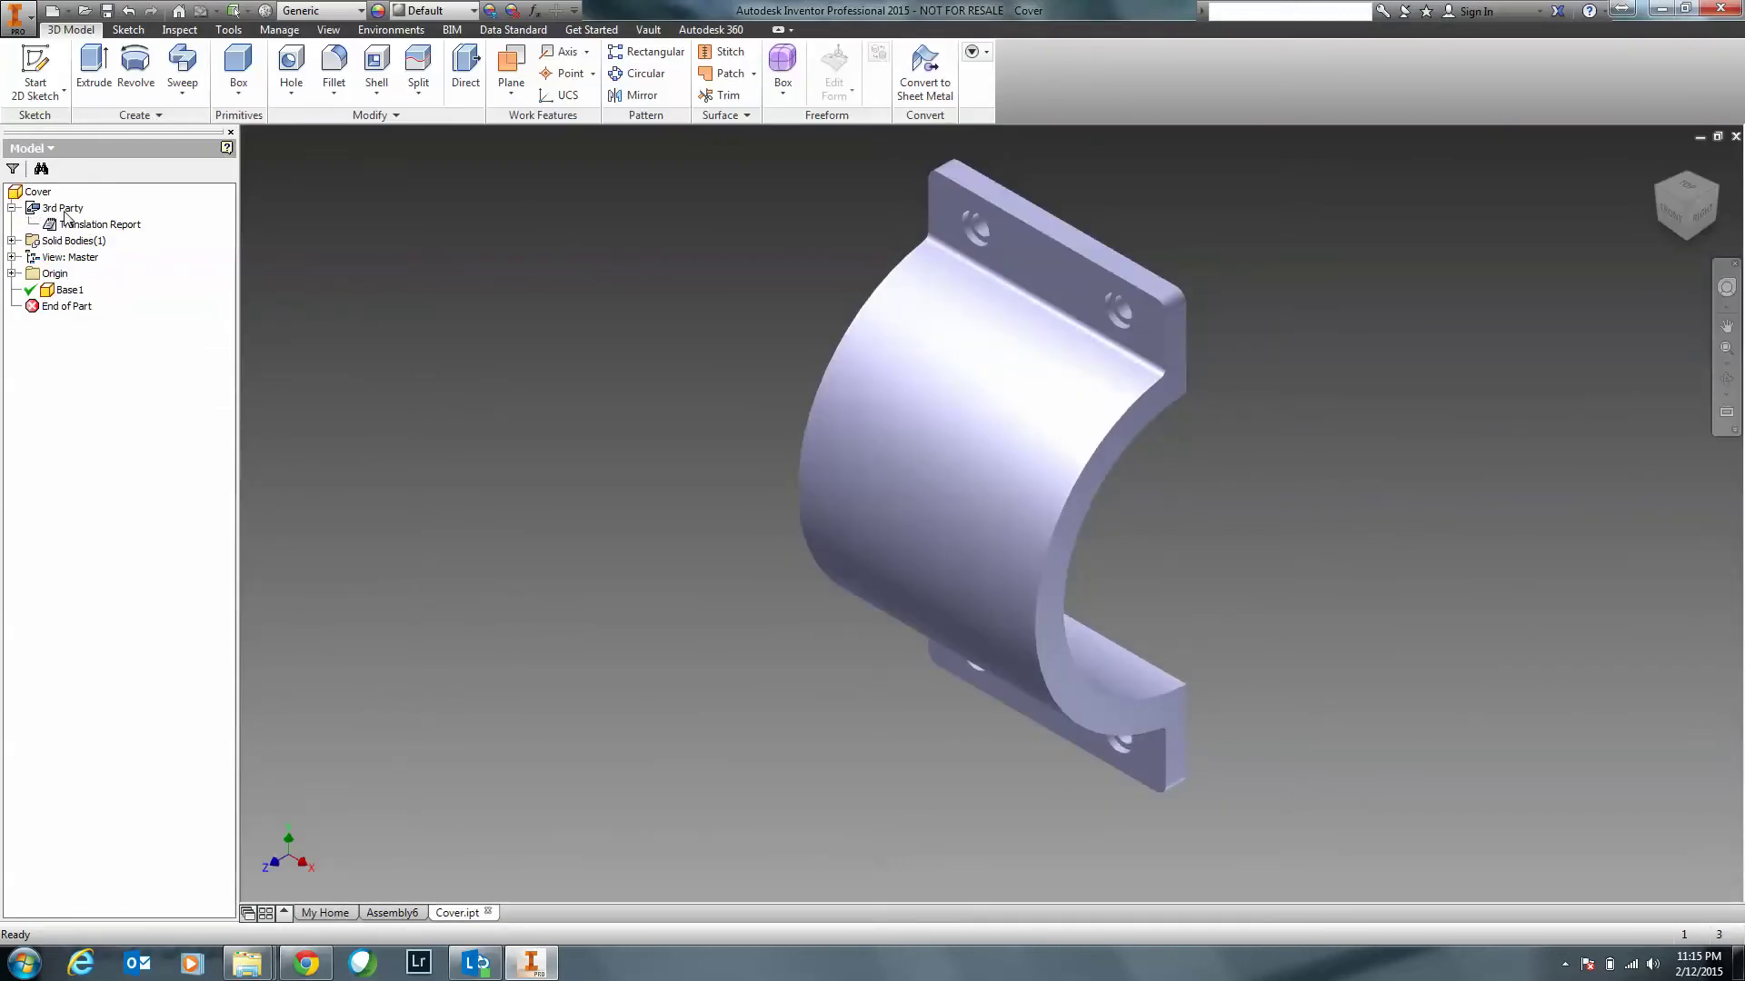
pyautogui.keyDown('shift'); pyautogui.moveTo(799, 560); pyautogui.dragTo(915, 467, button='middle'); pyautogui.keyUp('shift')
pyautogui.click(990, 459)
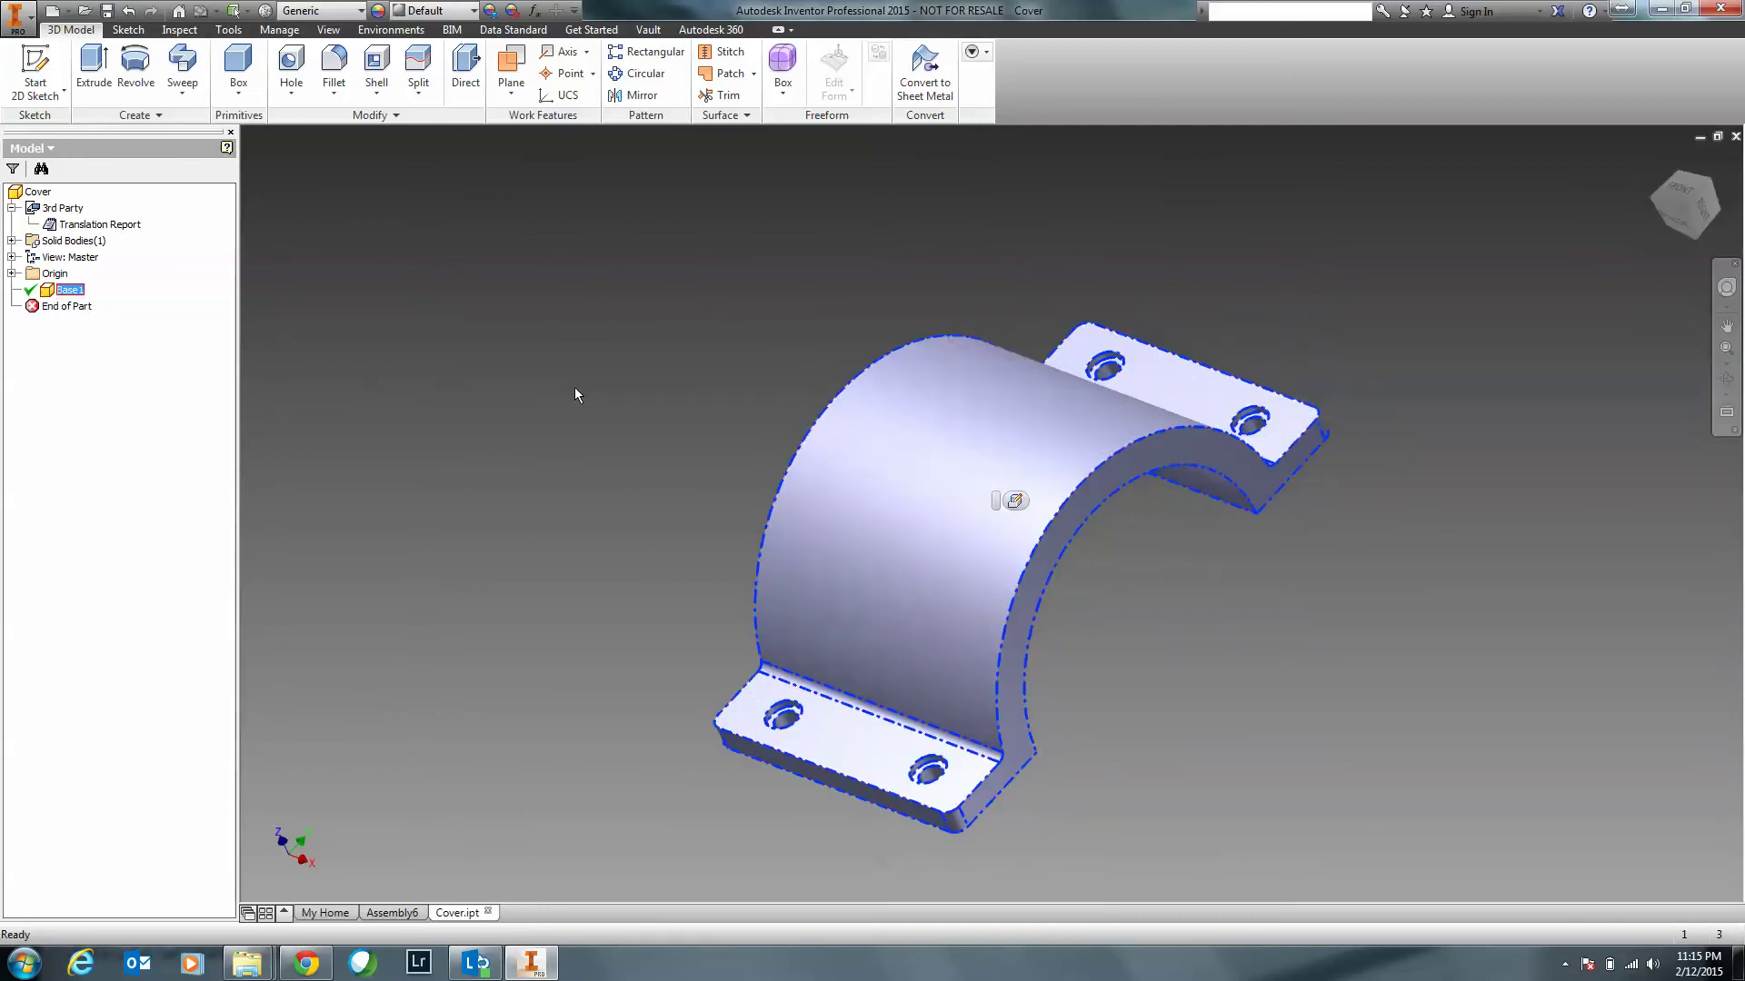
pyautogui.click(549, 405)
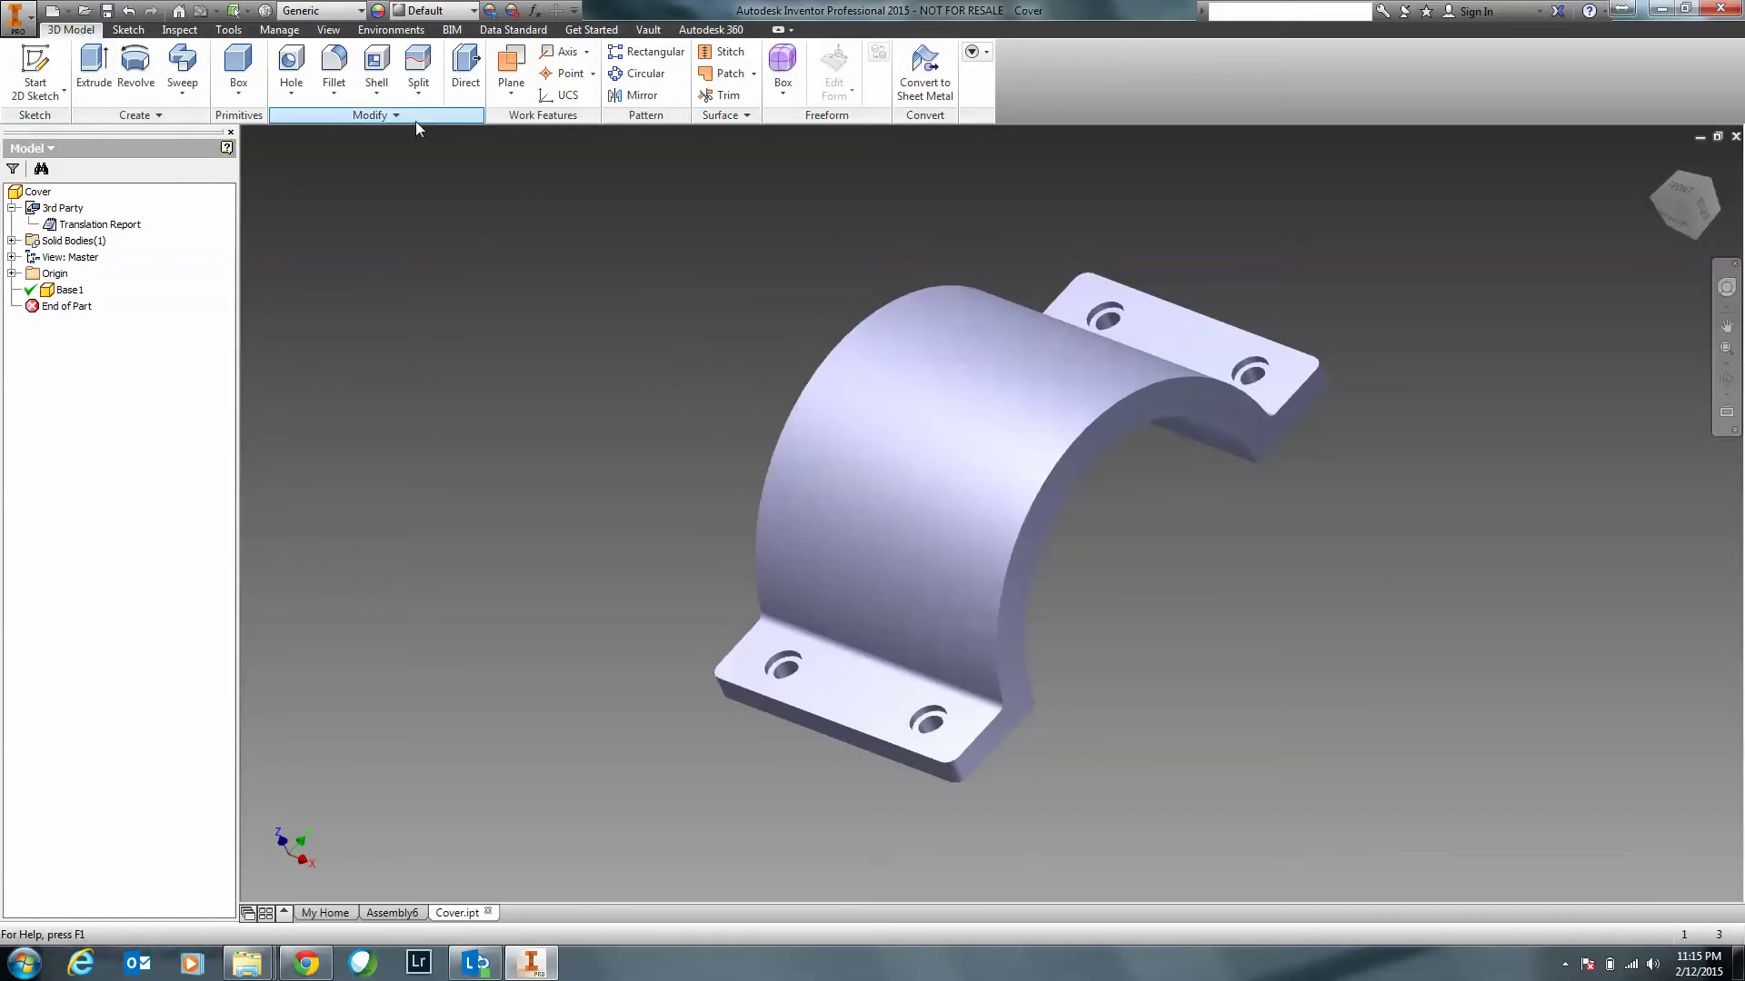
pyautogui.click(477, 82)
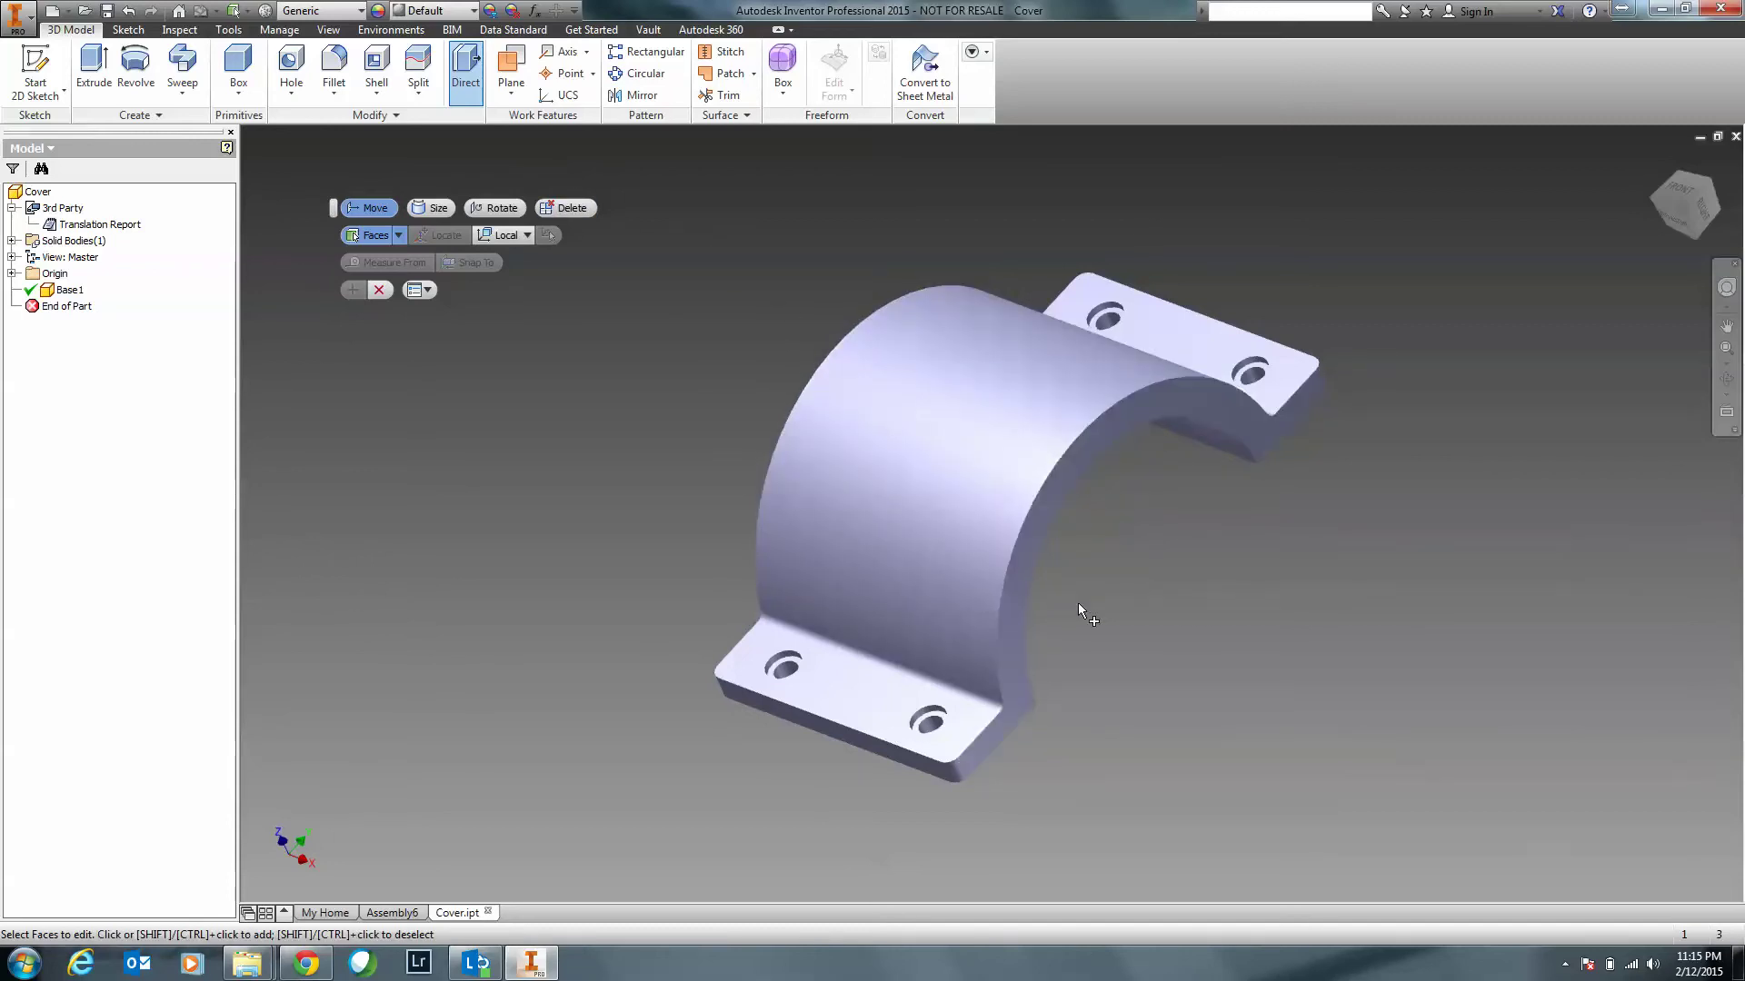
# Select the cover's end face and drag it outward about 77.788 mm to lengthen the cover.
pyautogui.click(1109, 506)
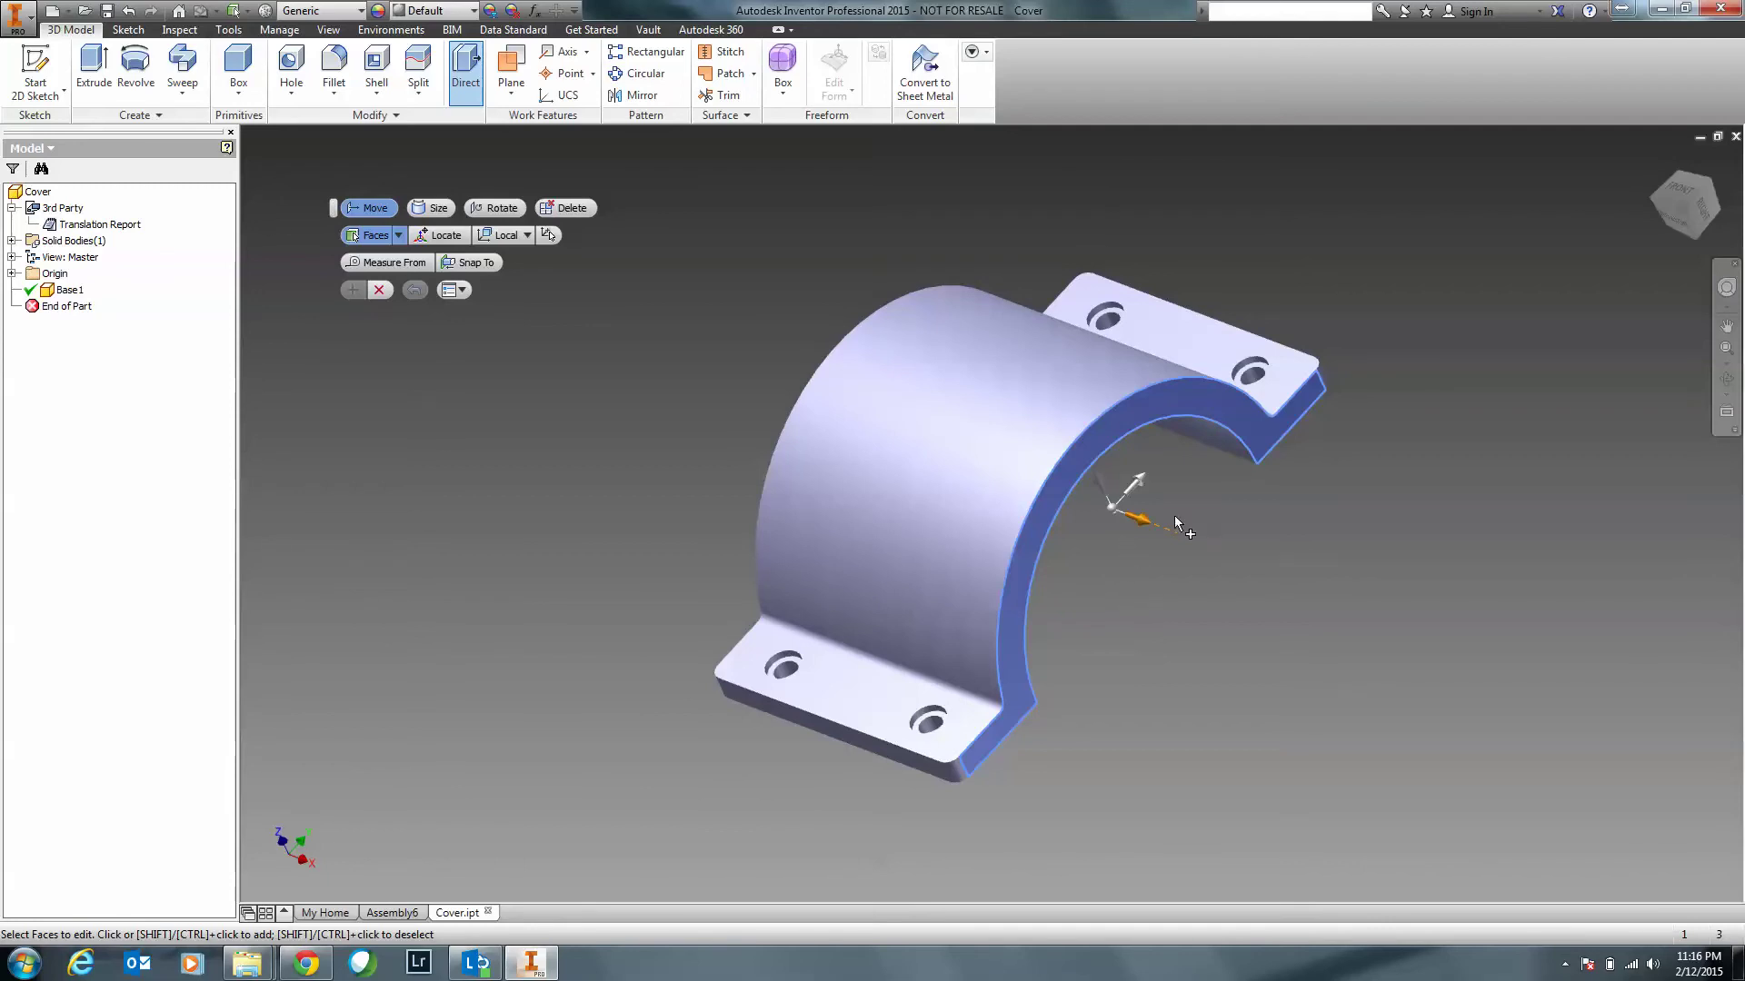
pyautogui.click(1676, 209)
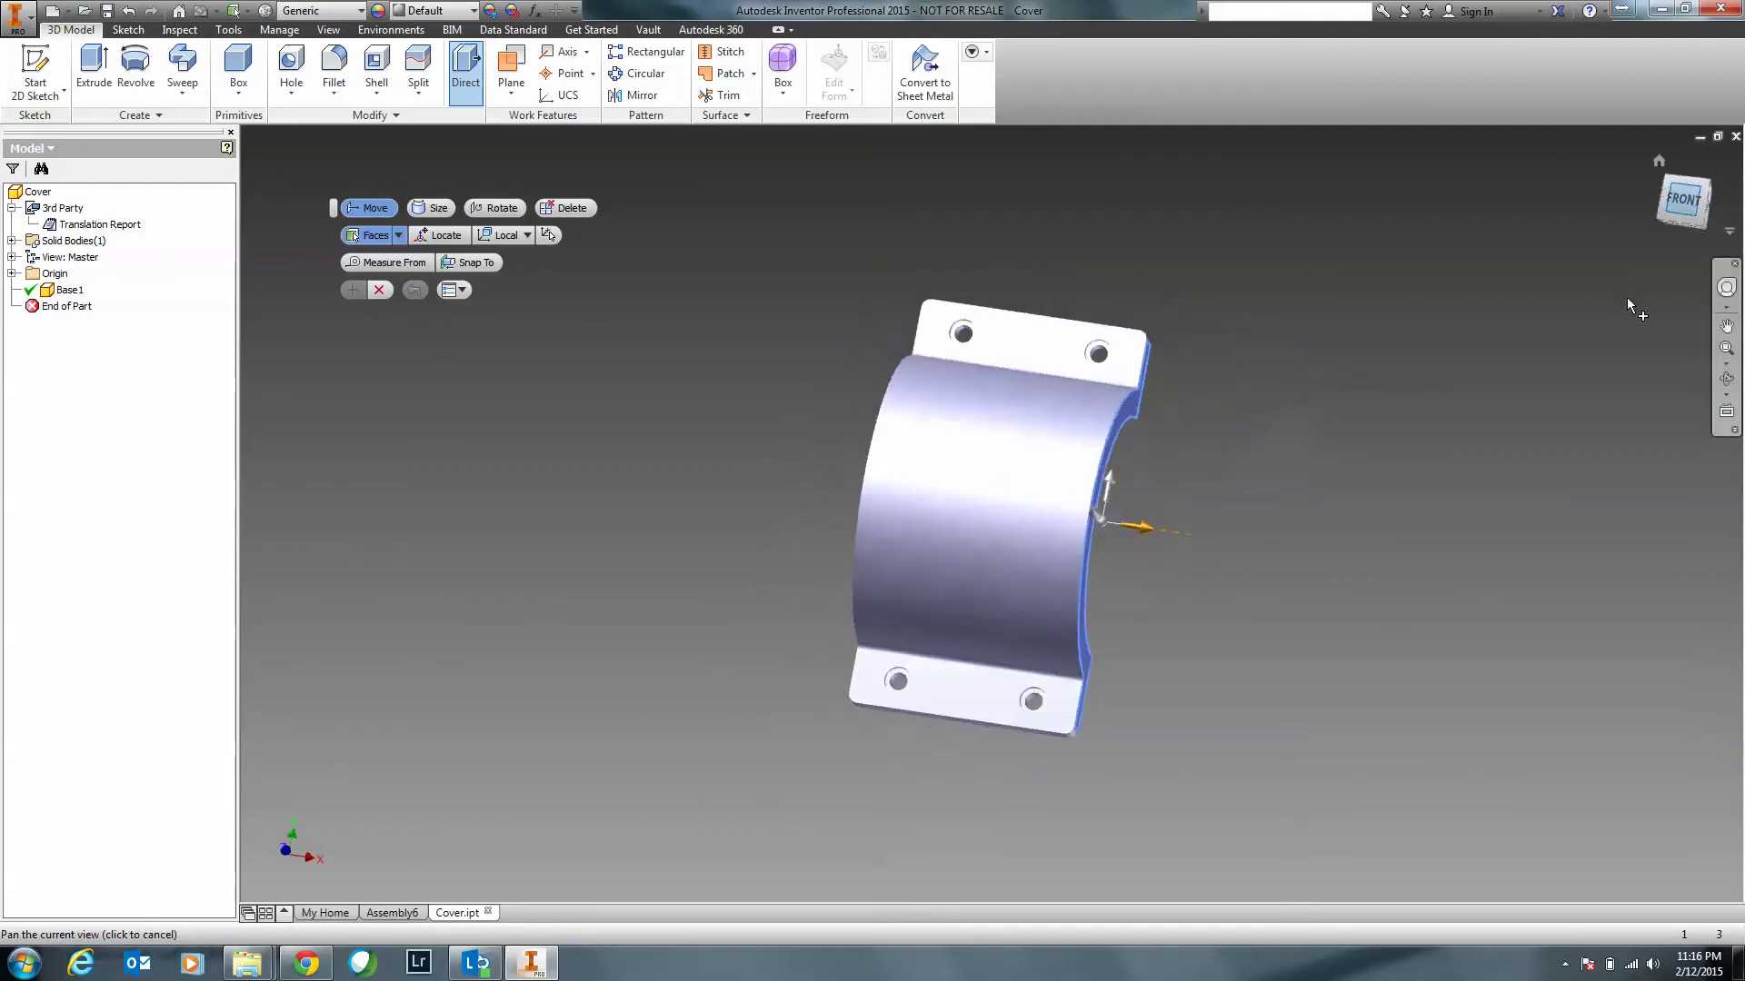
pyautogui.moveTo(1133, 516); pyautogui.dragTo(1272, 522)
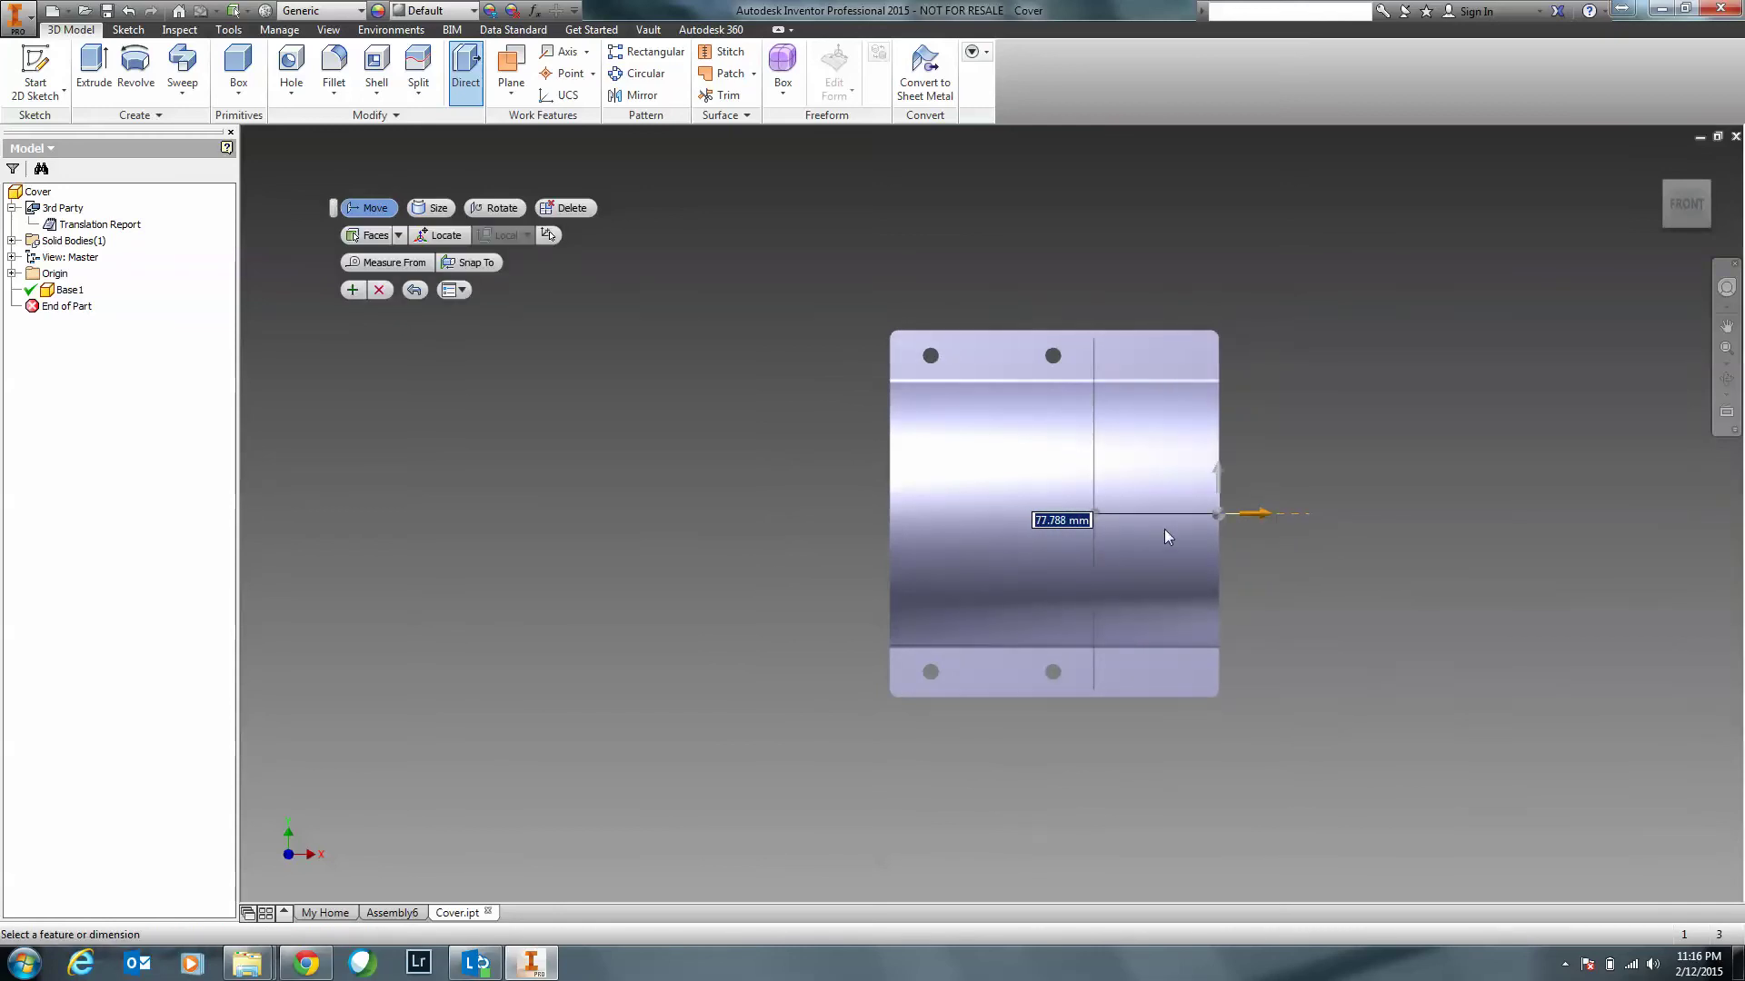
pyautogui.click(1665, 223)
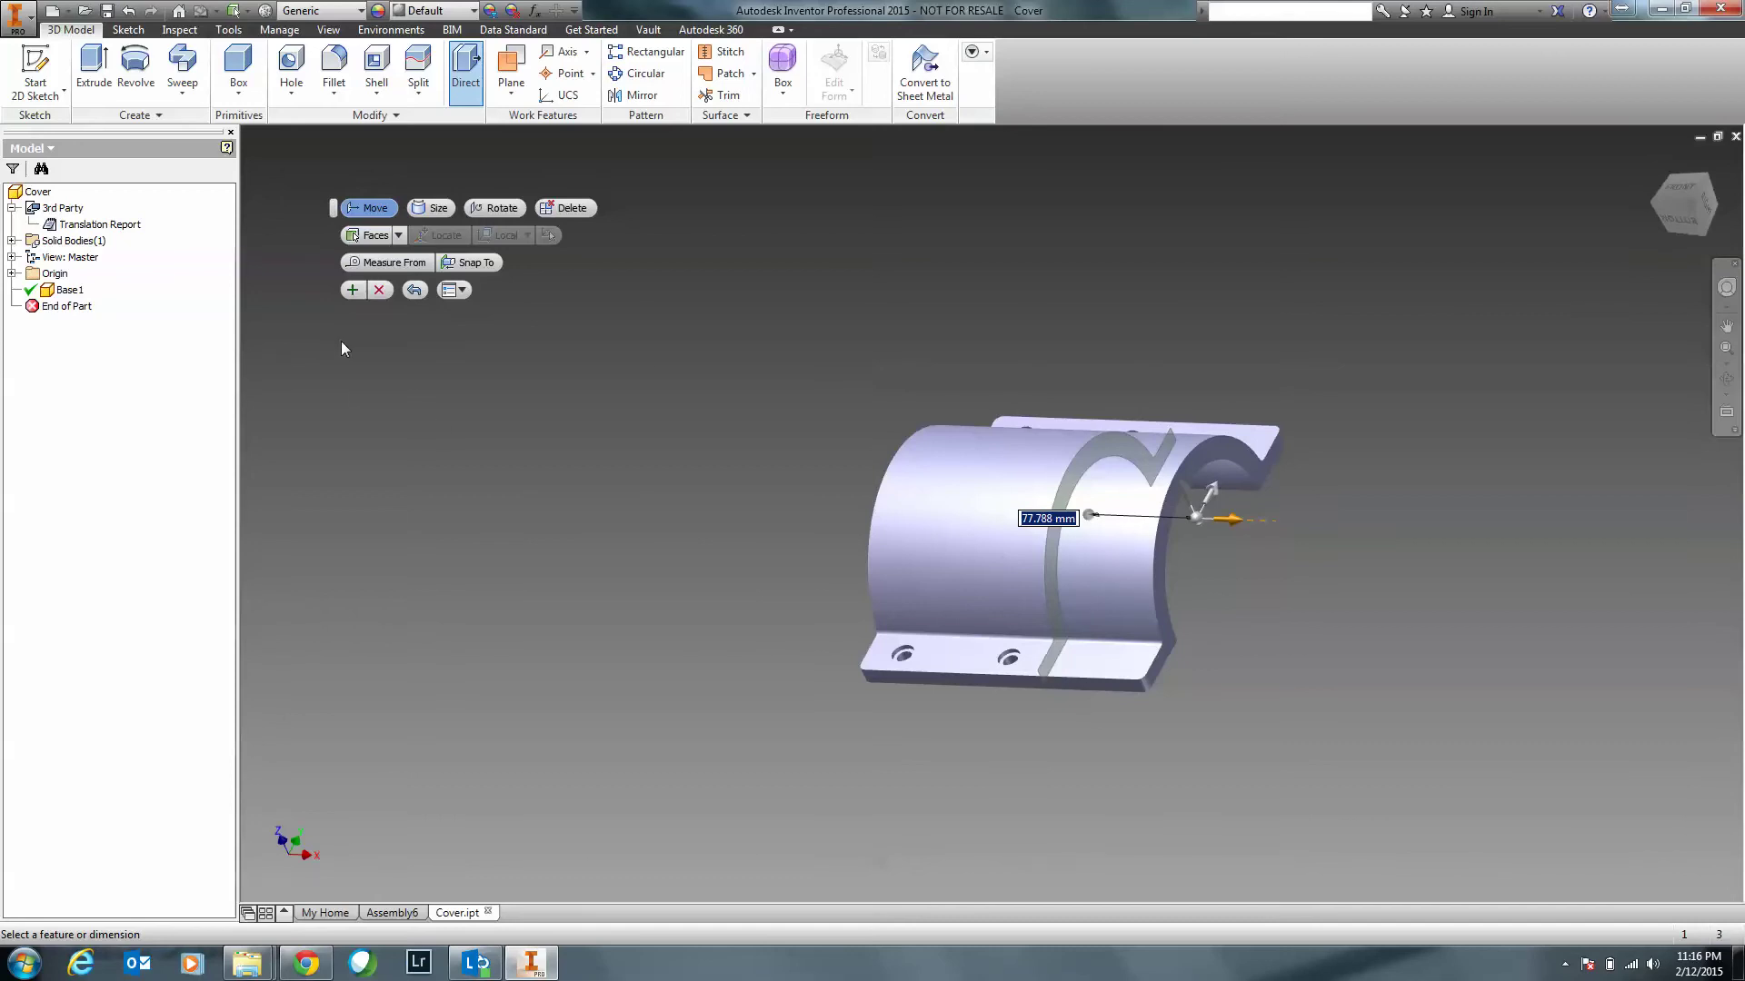
# Measure the end-face move from the flange hole, set it to 150 mm, and apply it.
pyautogui.click(405, 269)
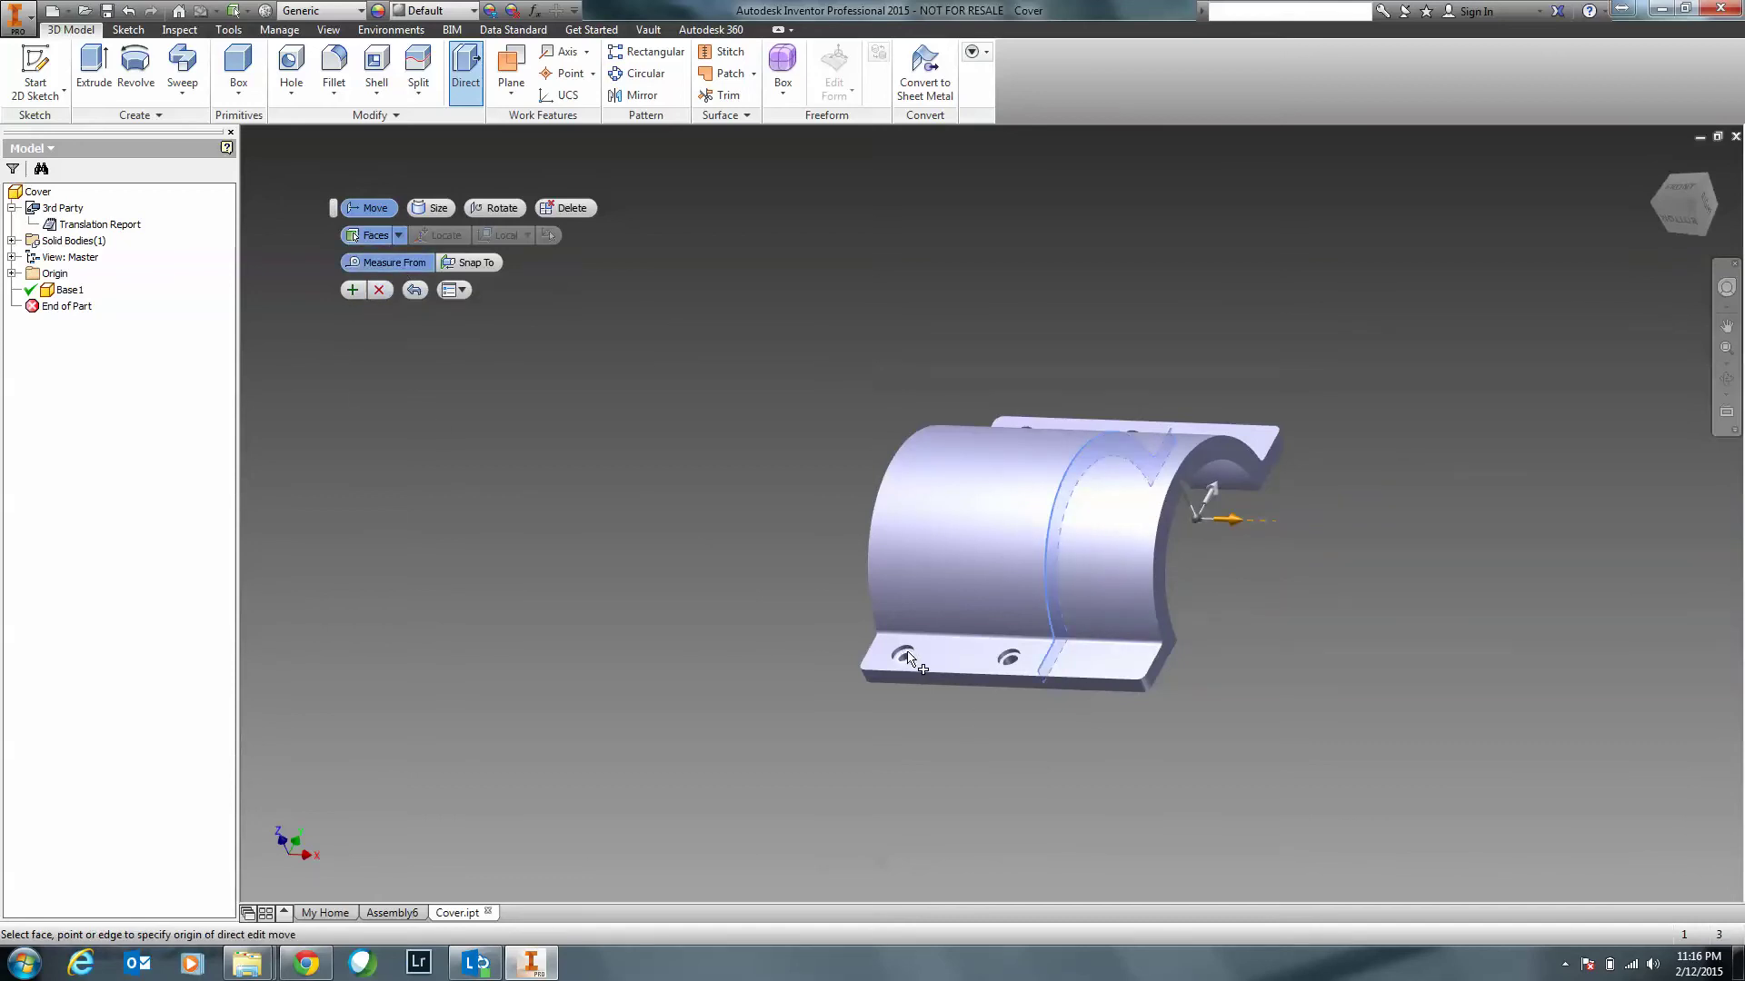
pyautogui.scroll(5, 905, 658)
pyautogui.click(978, 652)
pyautogui.scroll(-6, 1320, 728)
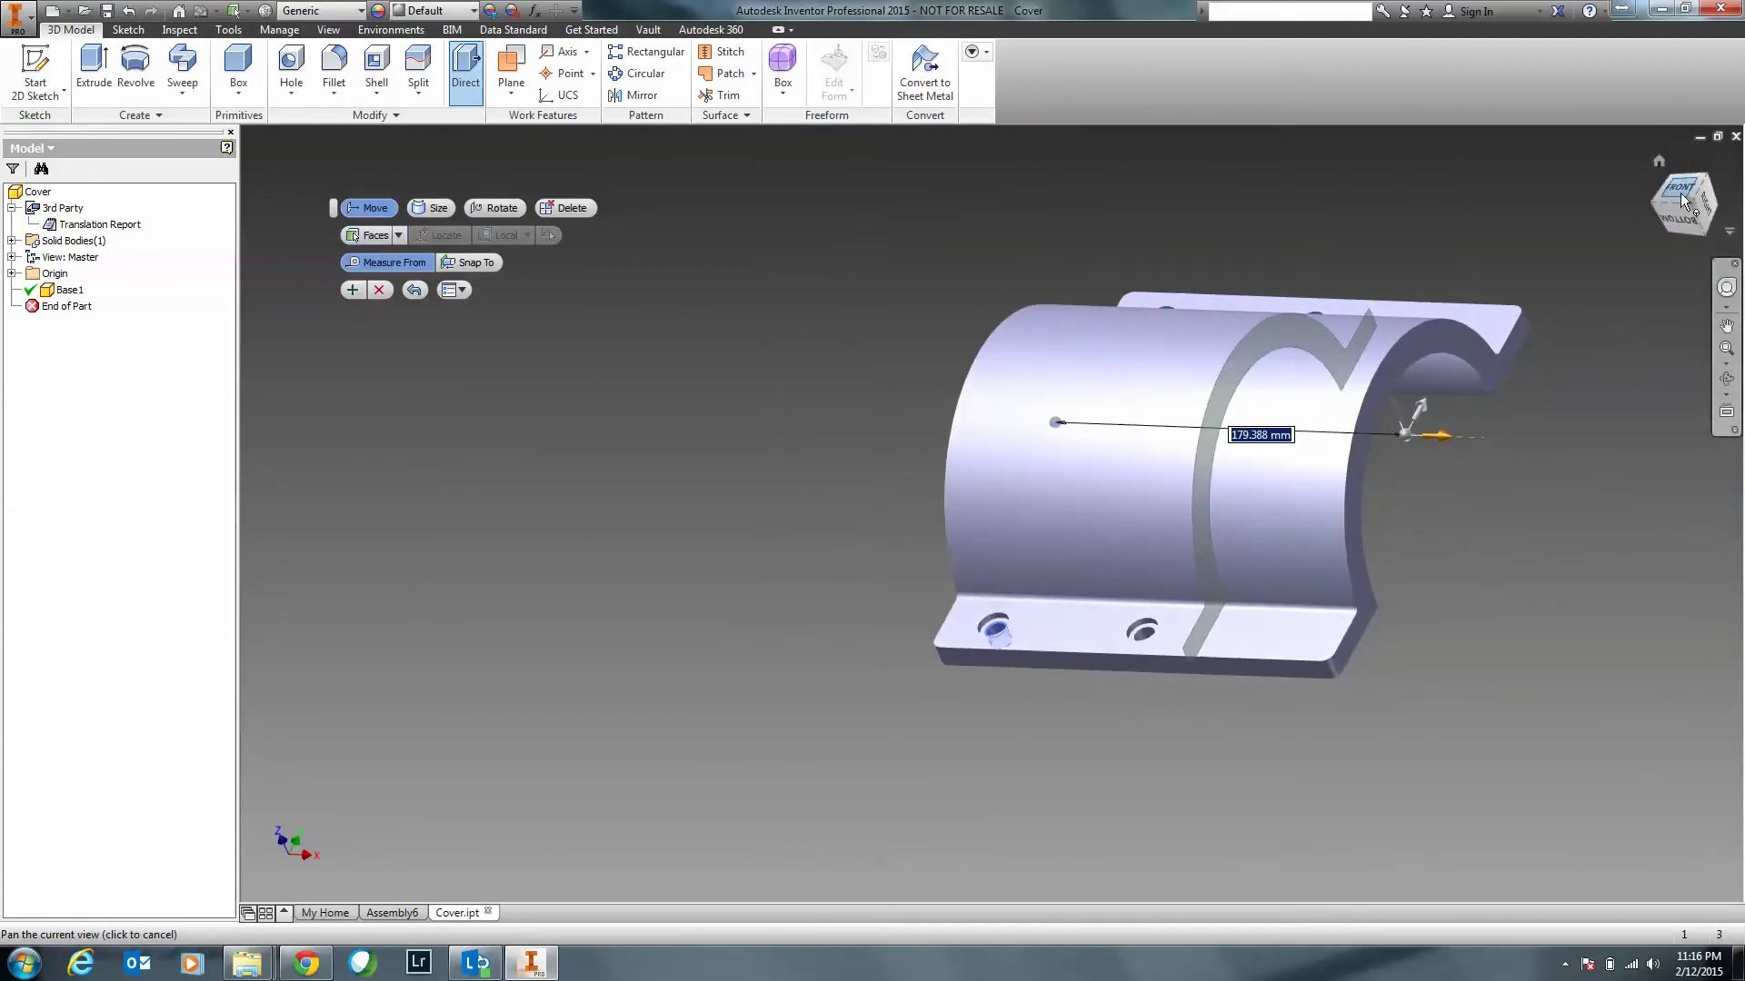
pyautogui.click(1681, 188)
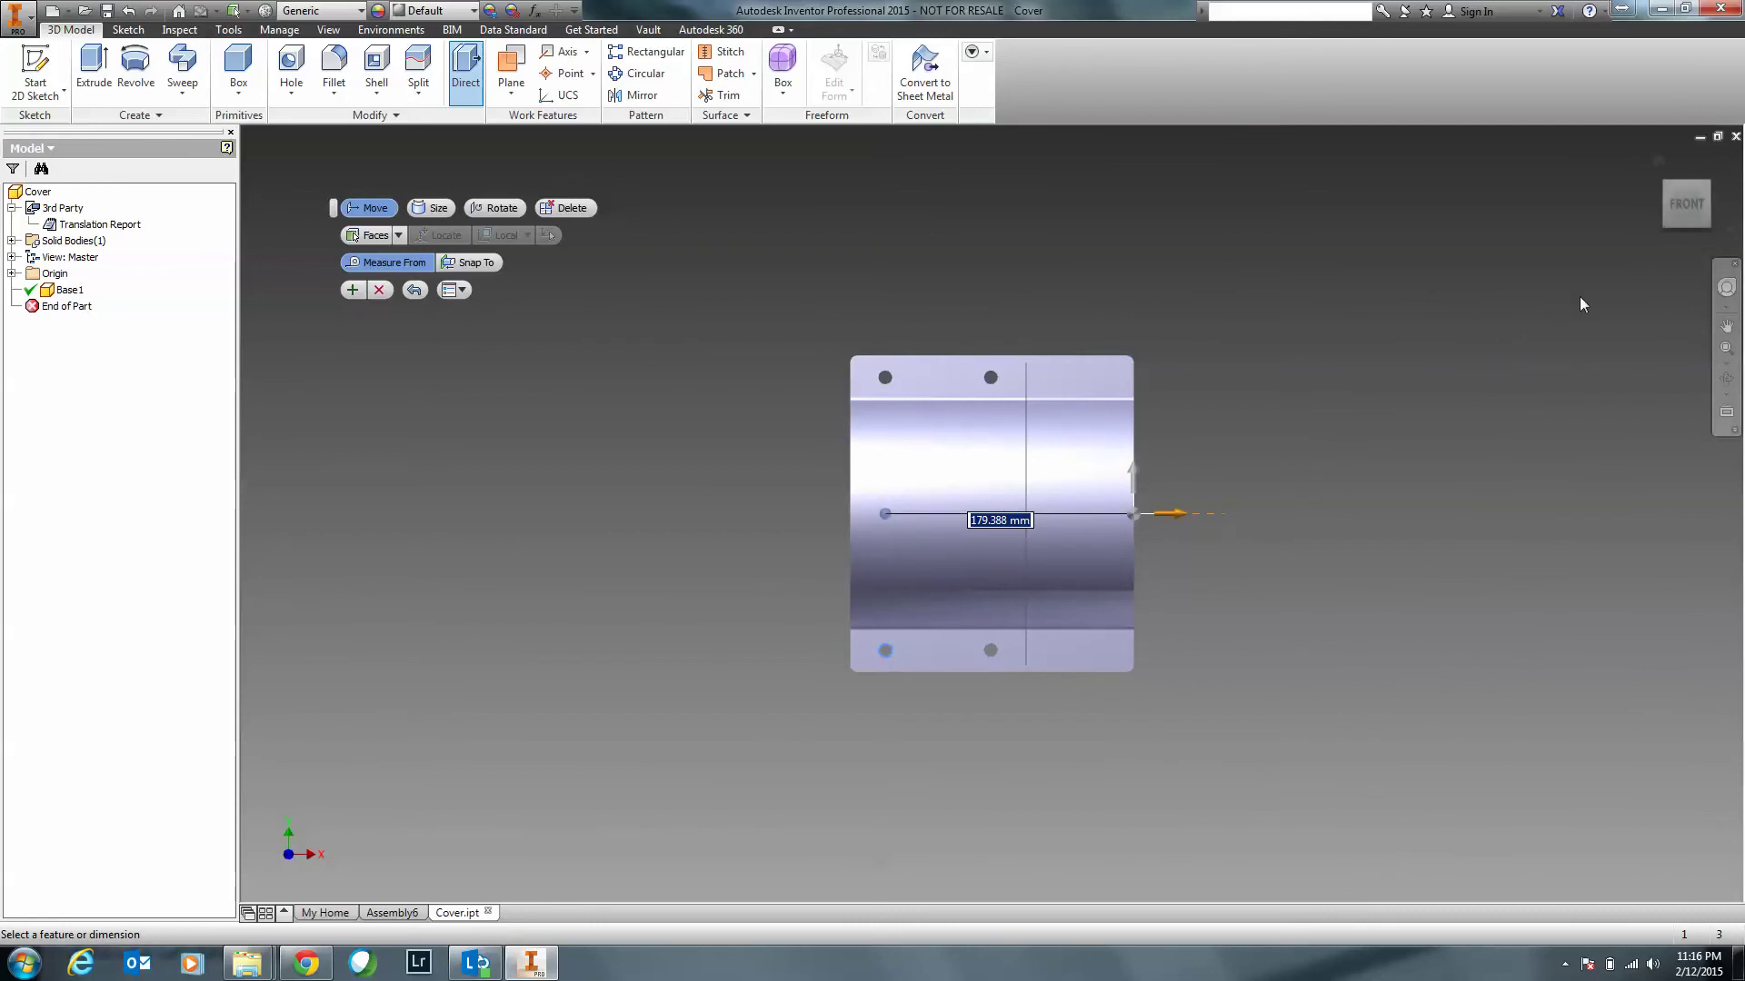
pyautogui.moveTo(1712, 201)
pyautogui.click(1670, 223)
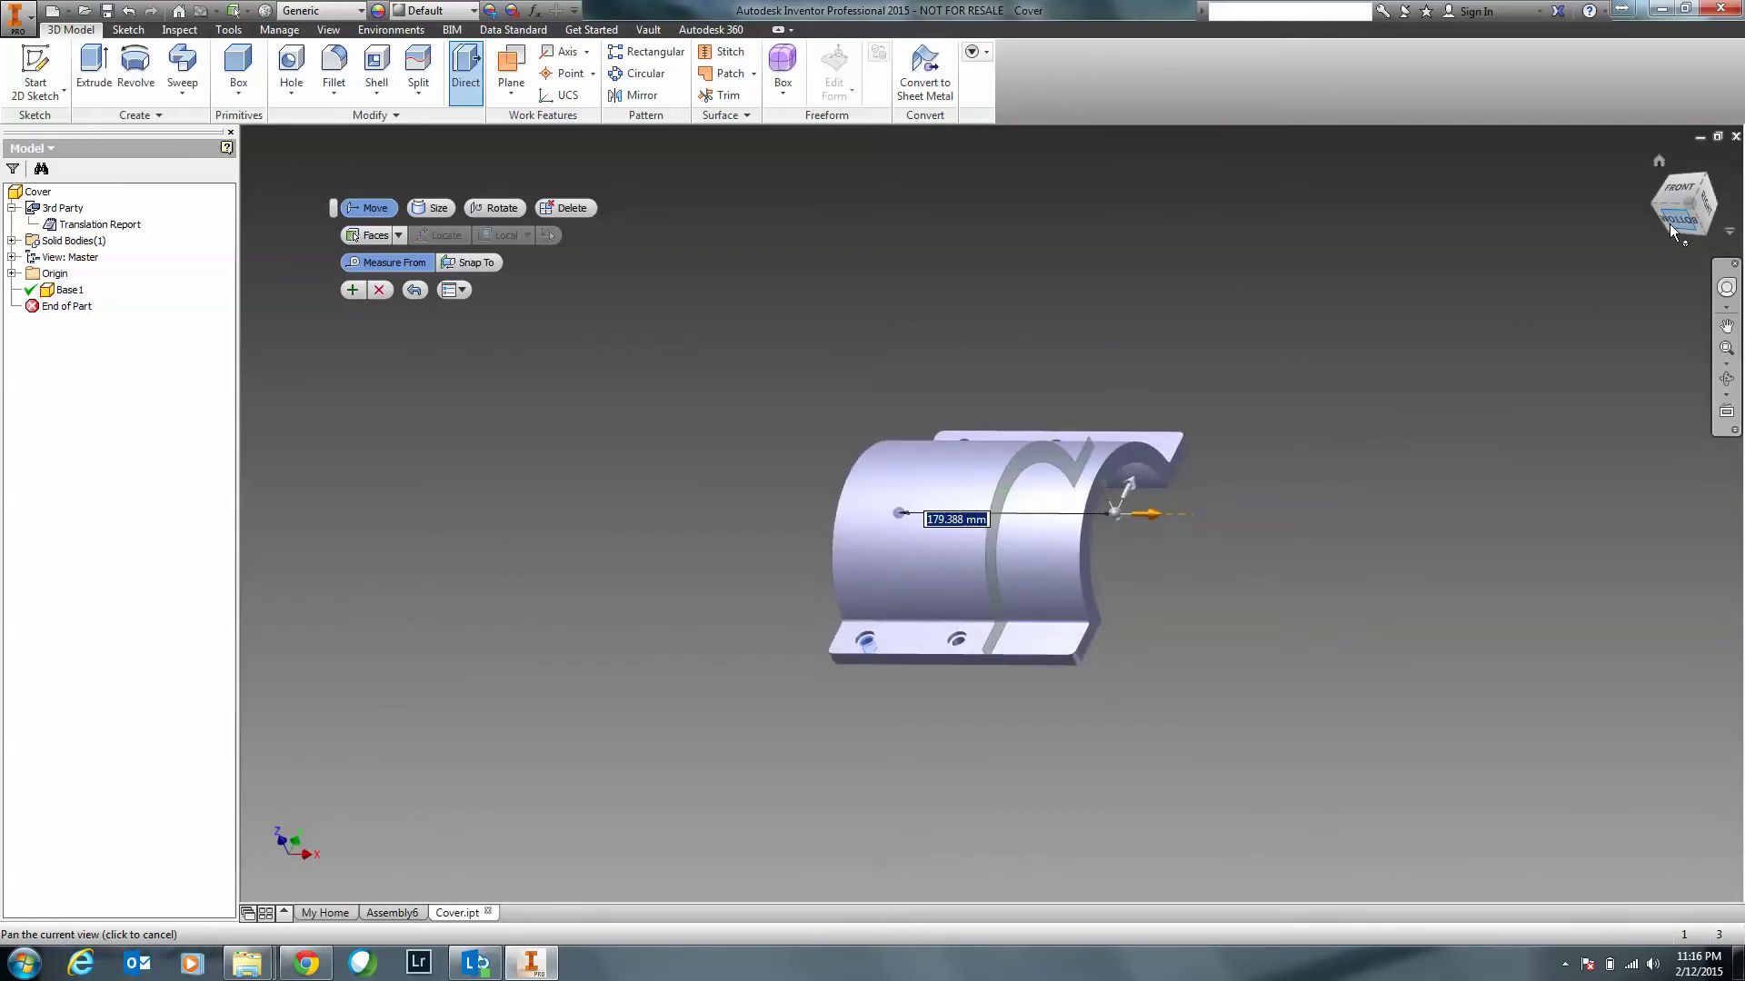
pyautogui.write('150')
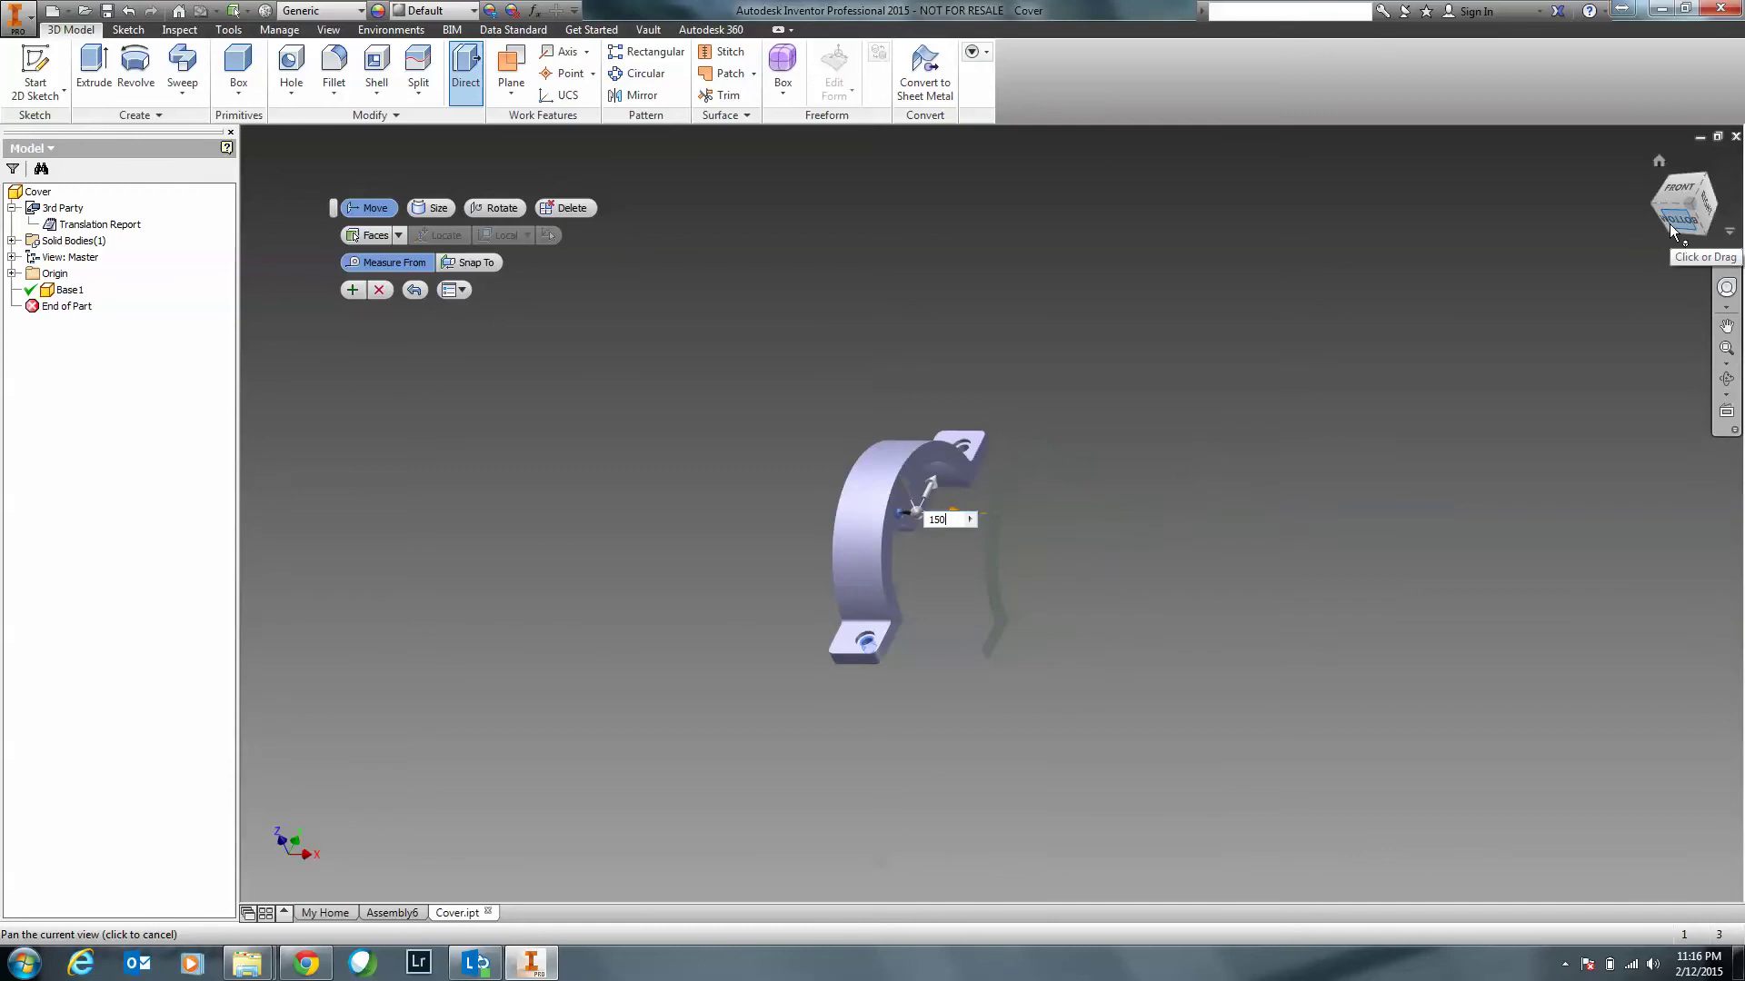
pyautogui.press('Return')
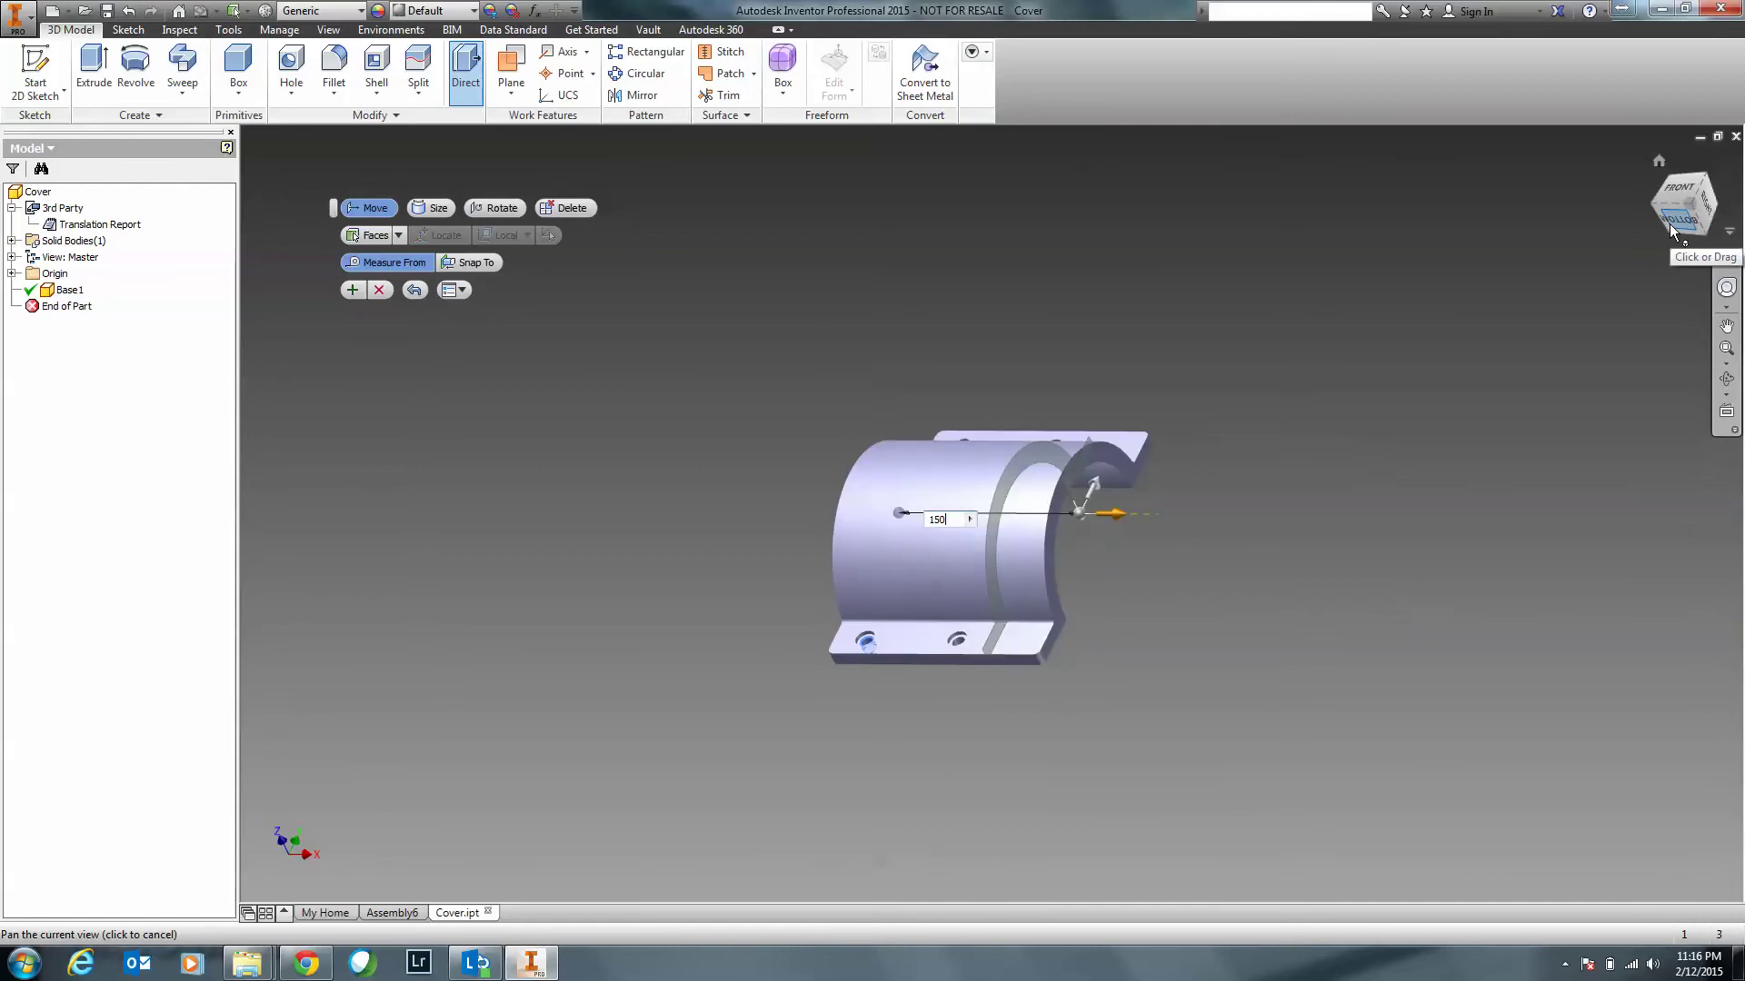
pyautogui.press('Return')
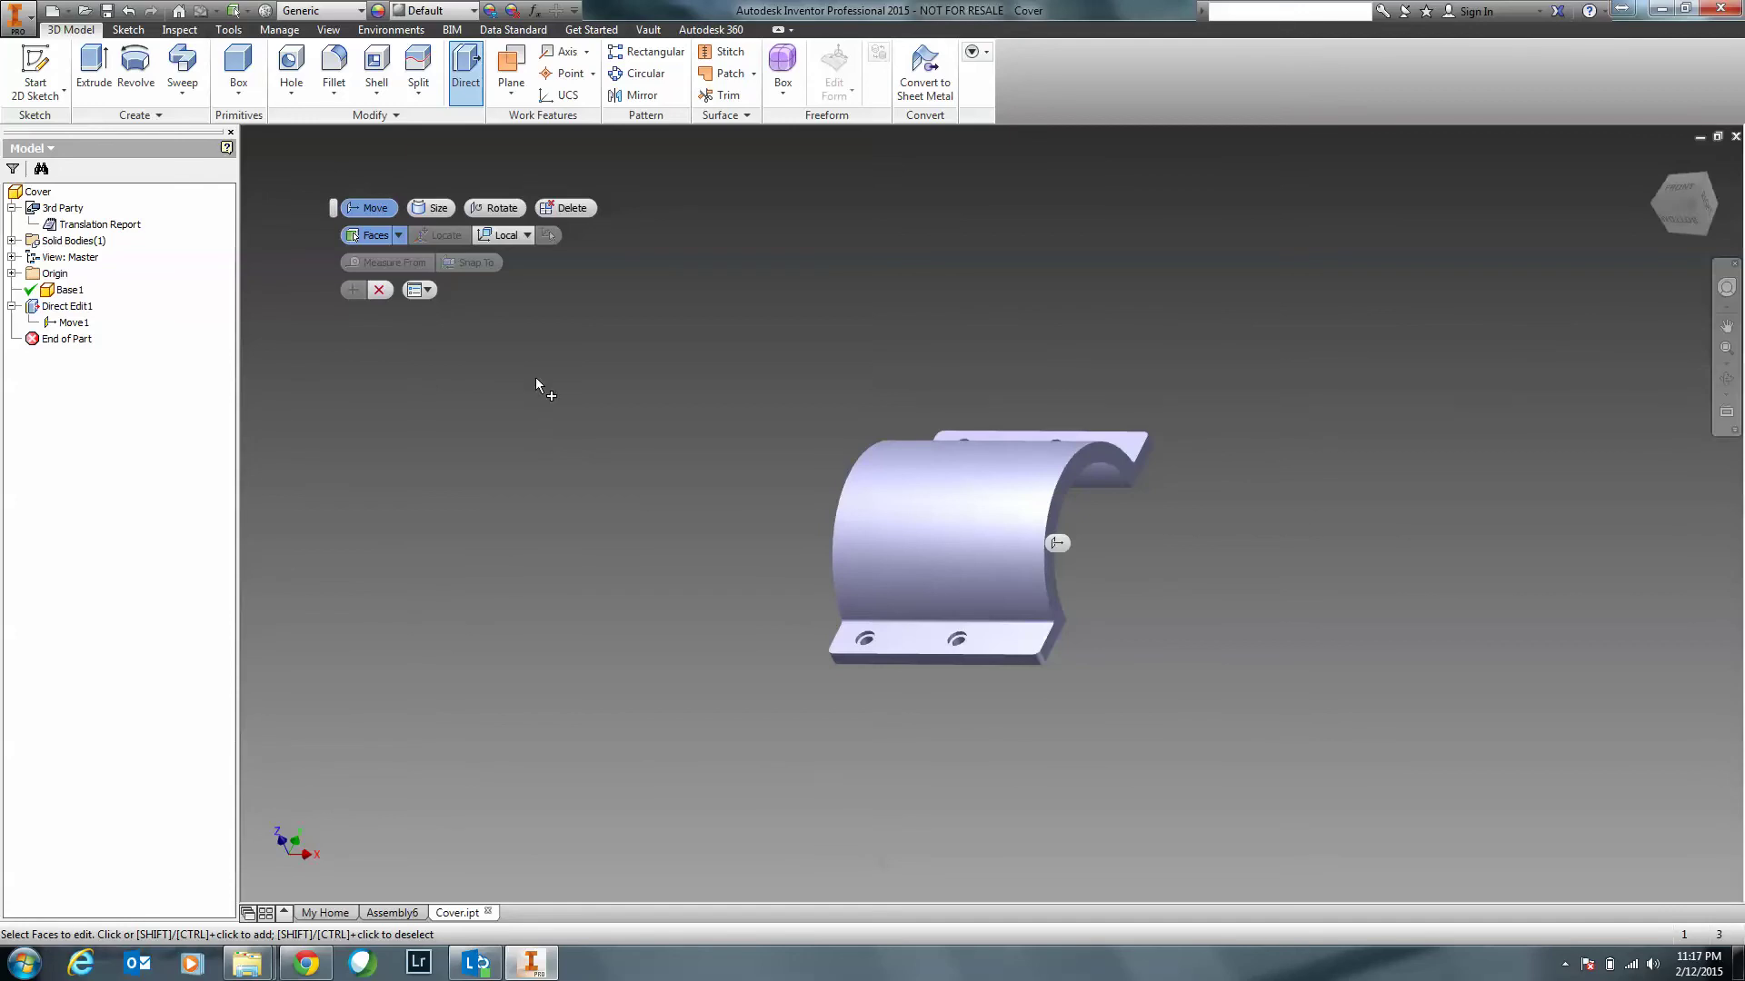
# Reopen Direct Edit1 and change the Move1 face distance to 225 mm.
pyautogui.click(379, 289)
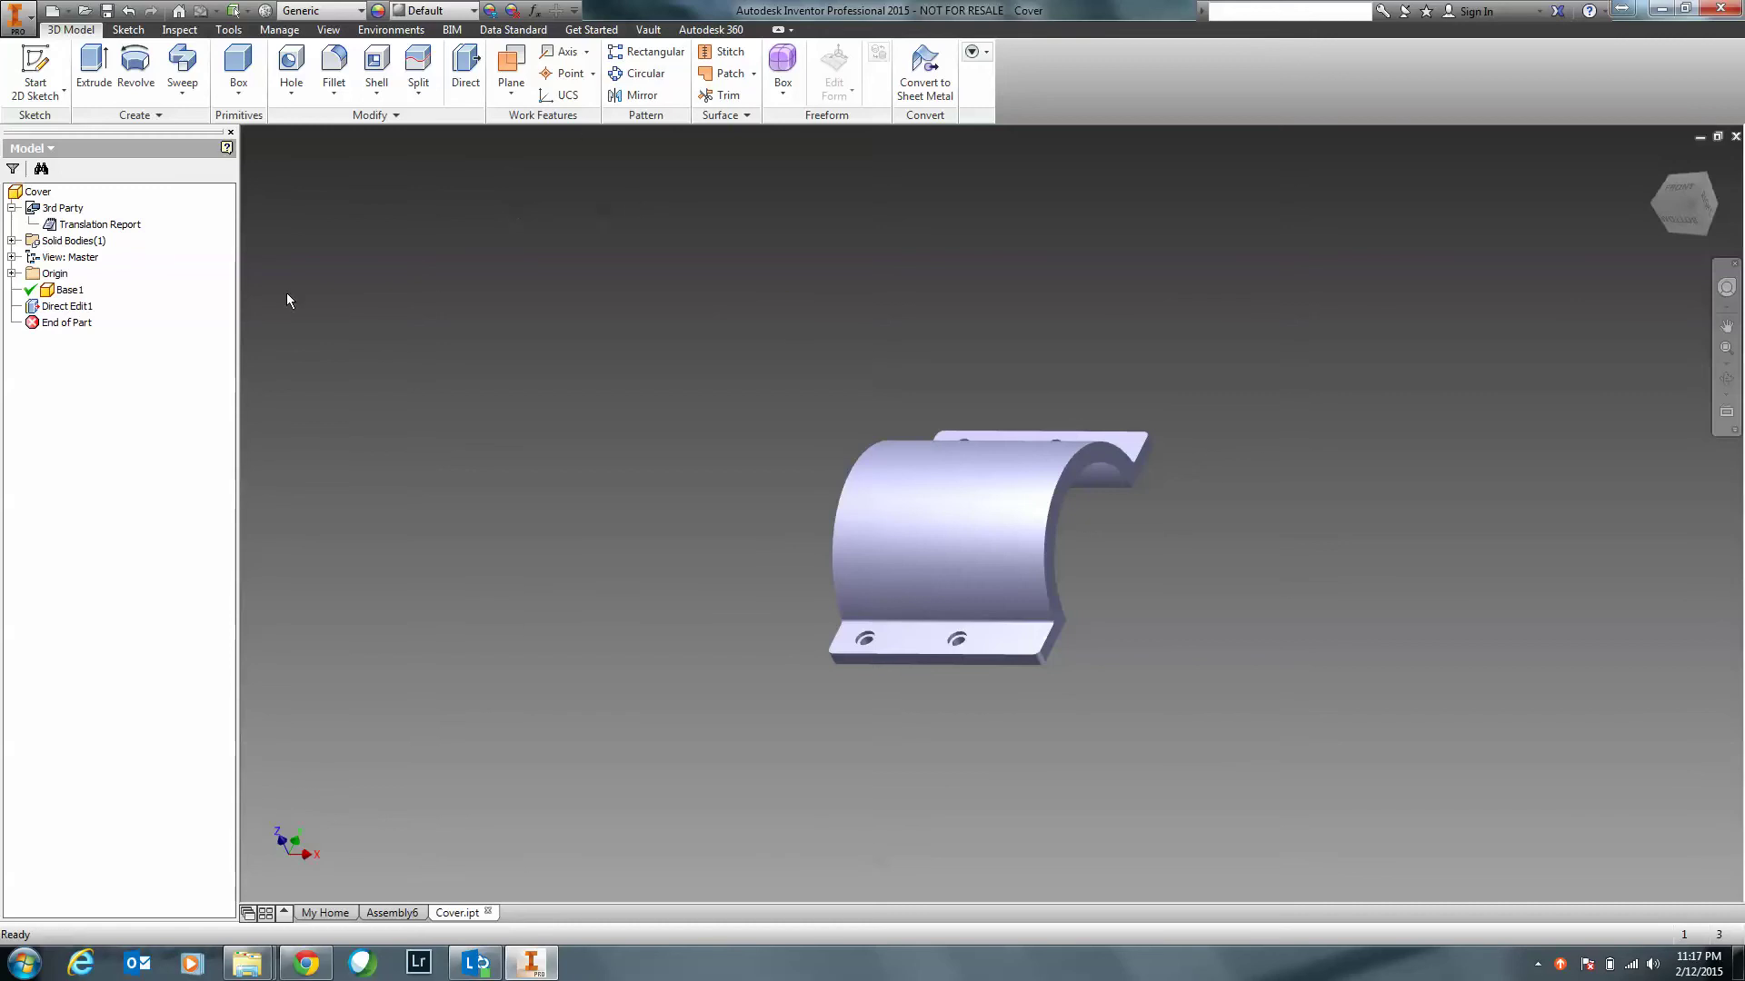
pyautogui.click(48, 309)
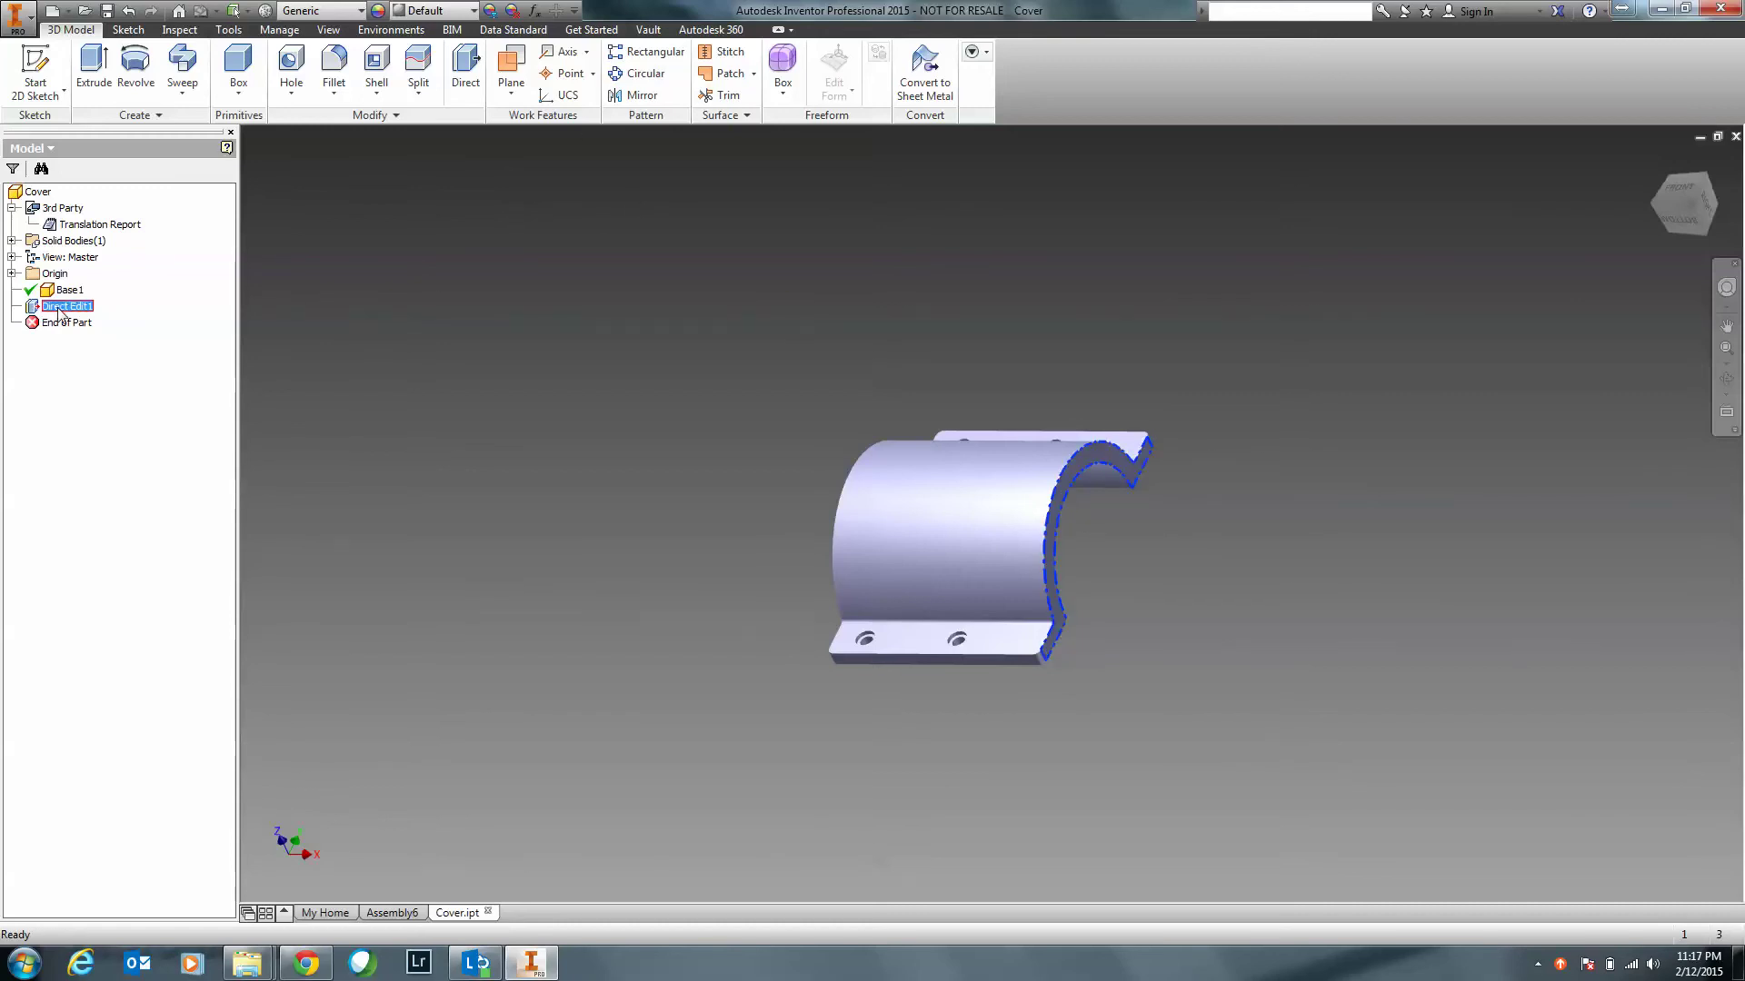
pyautogui.rightClick(59, 307)
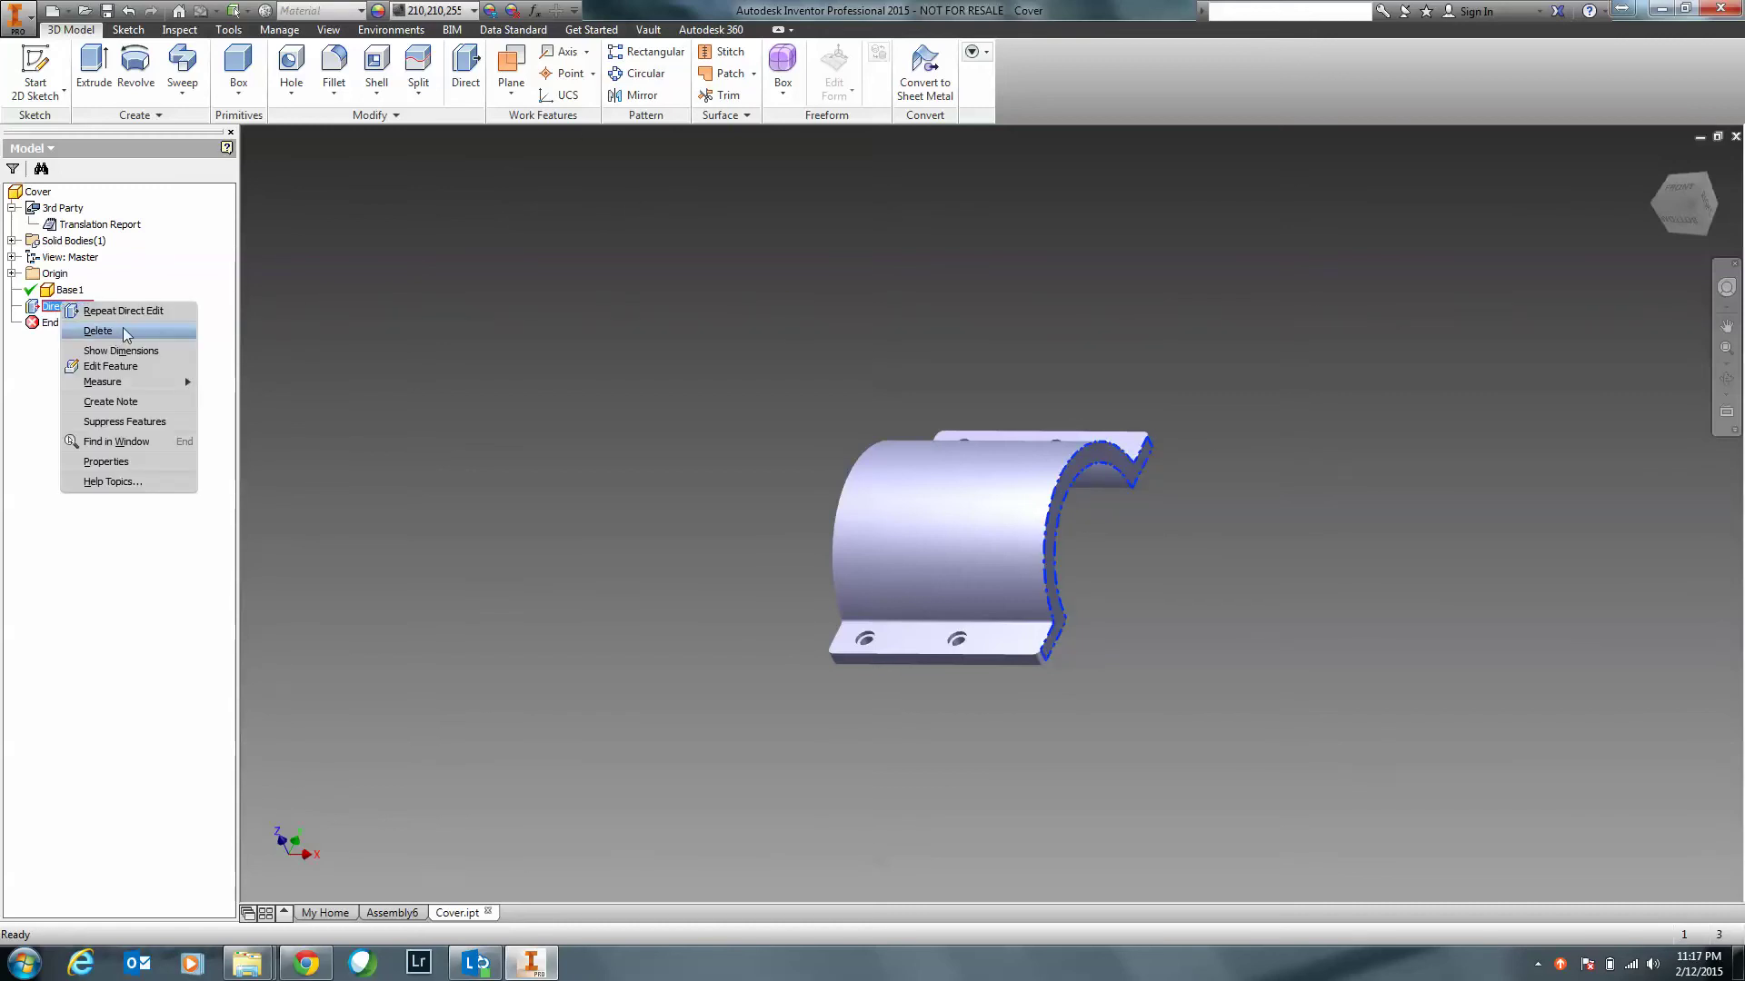
pyautogui.click(118, 366)
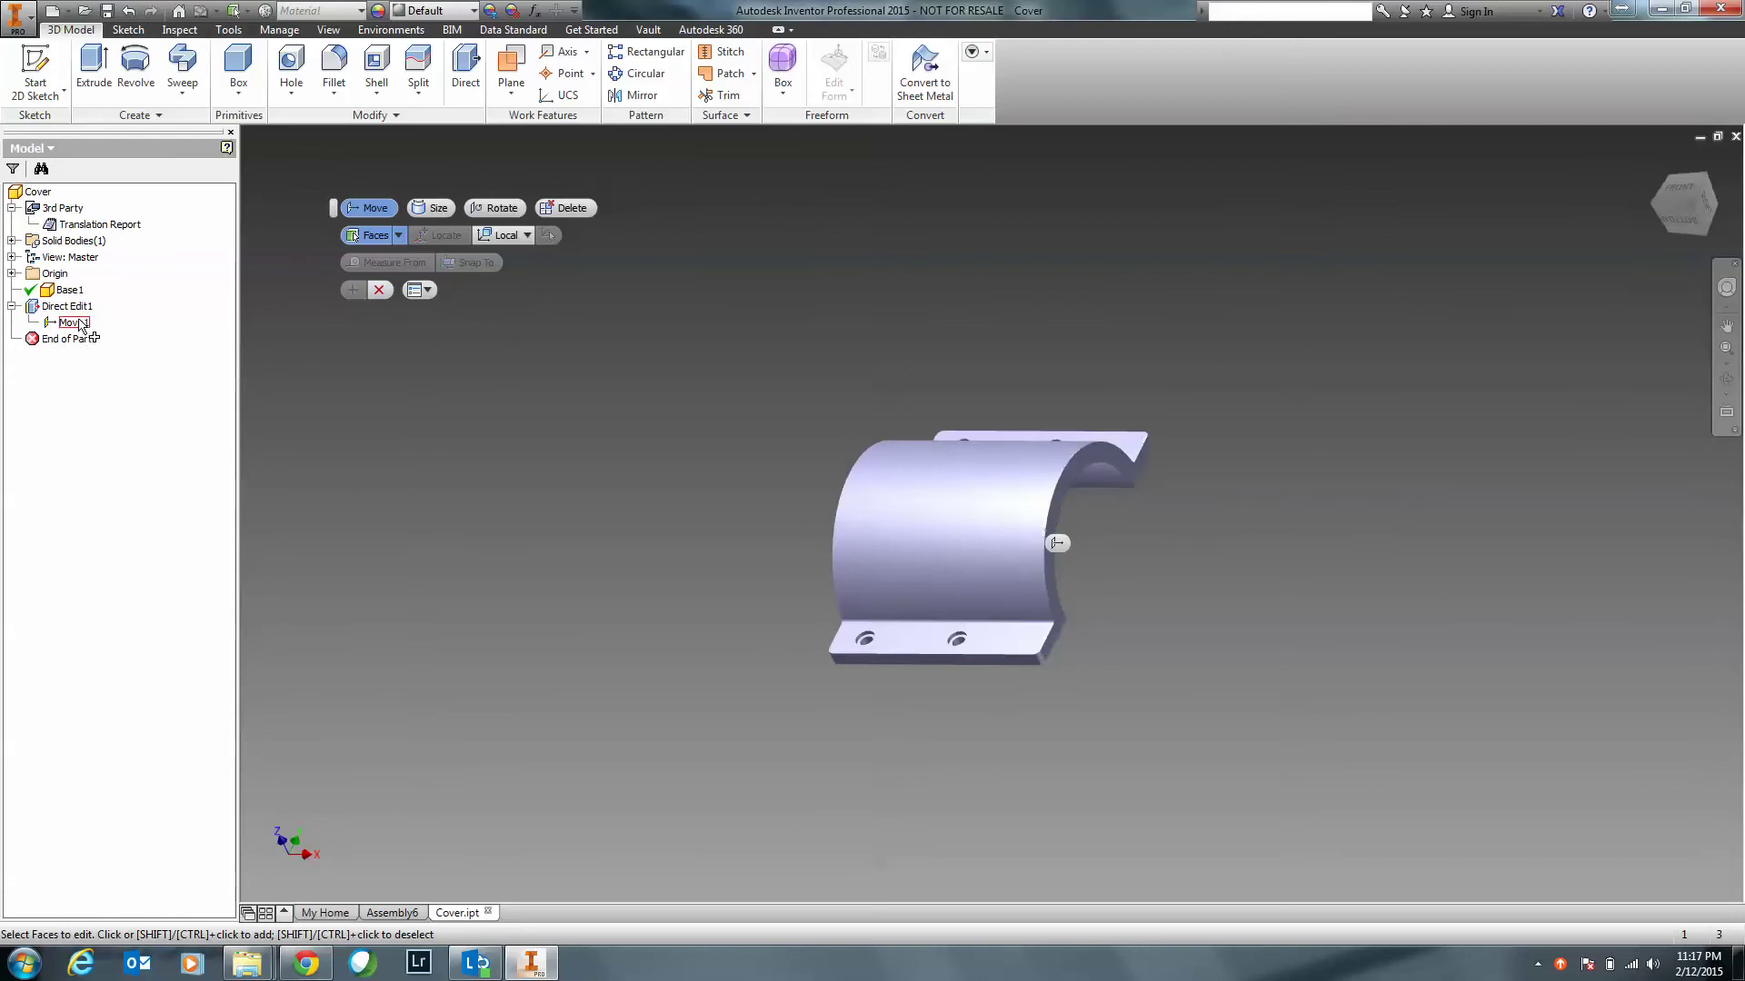
pyautogui.doubleClick(1058, 543)
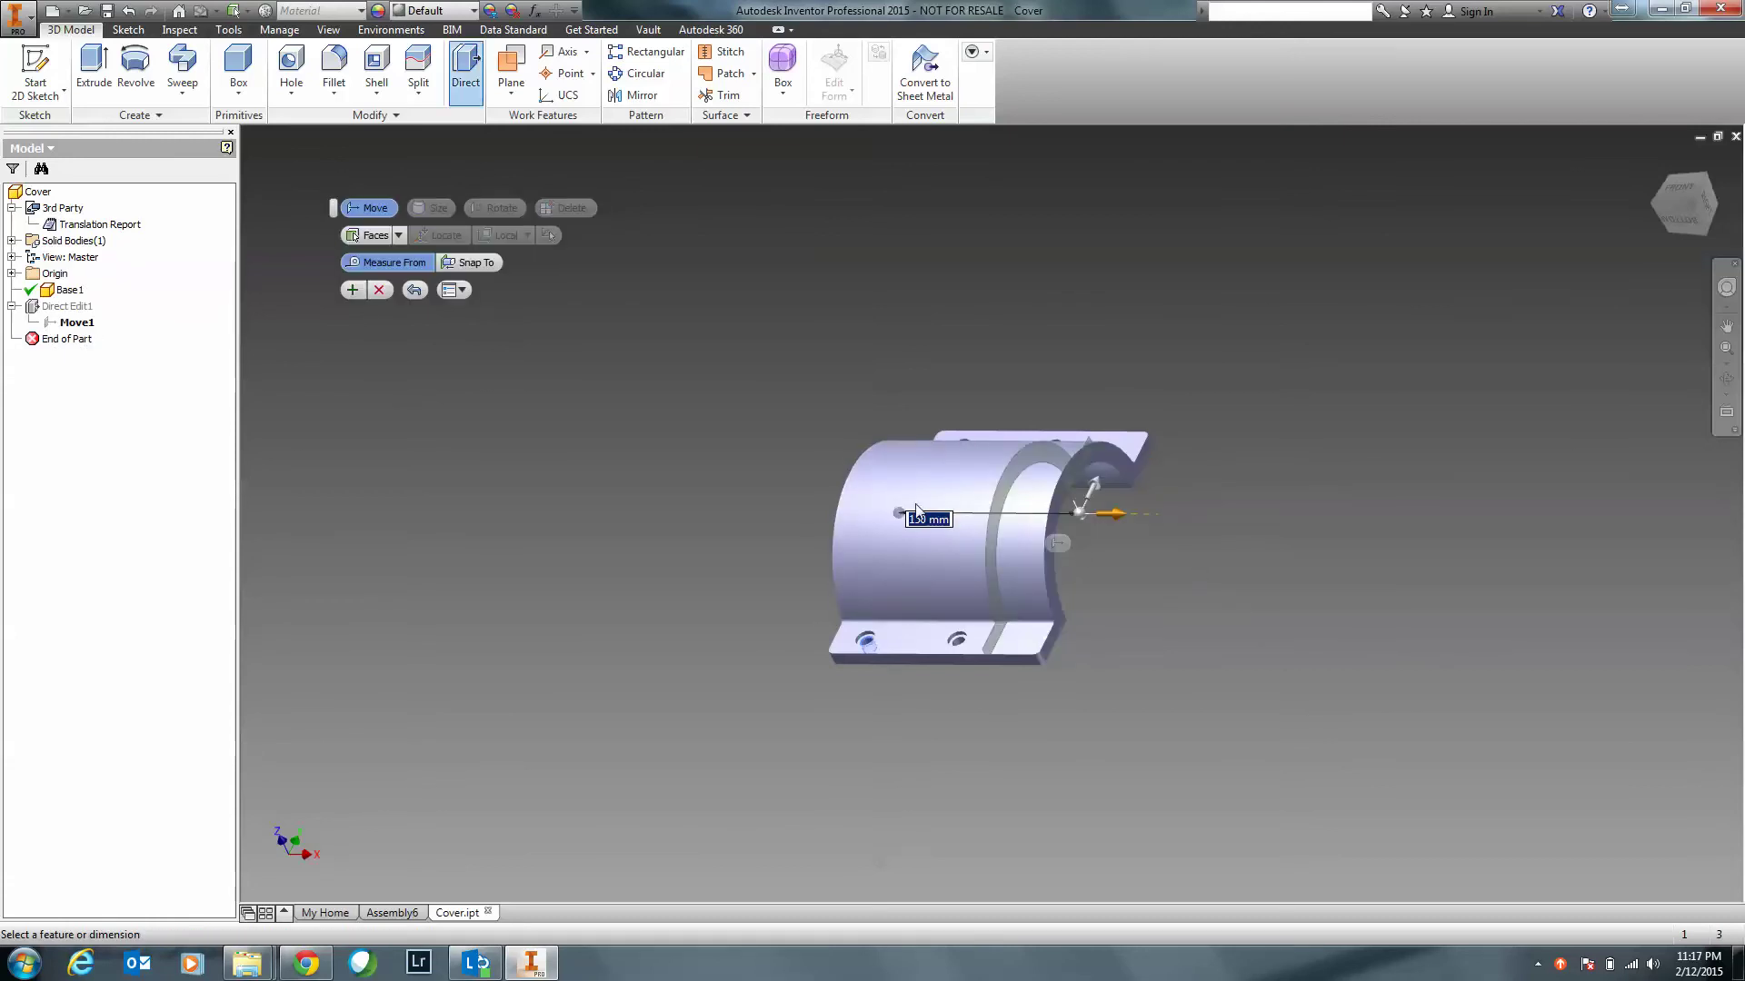
pyautogui.write('225')
pyautogui.press('Return')
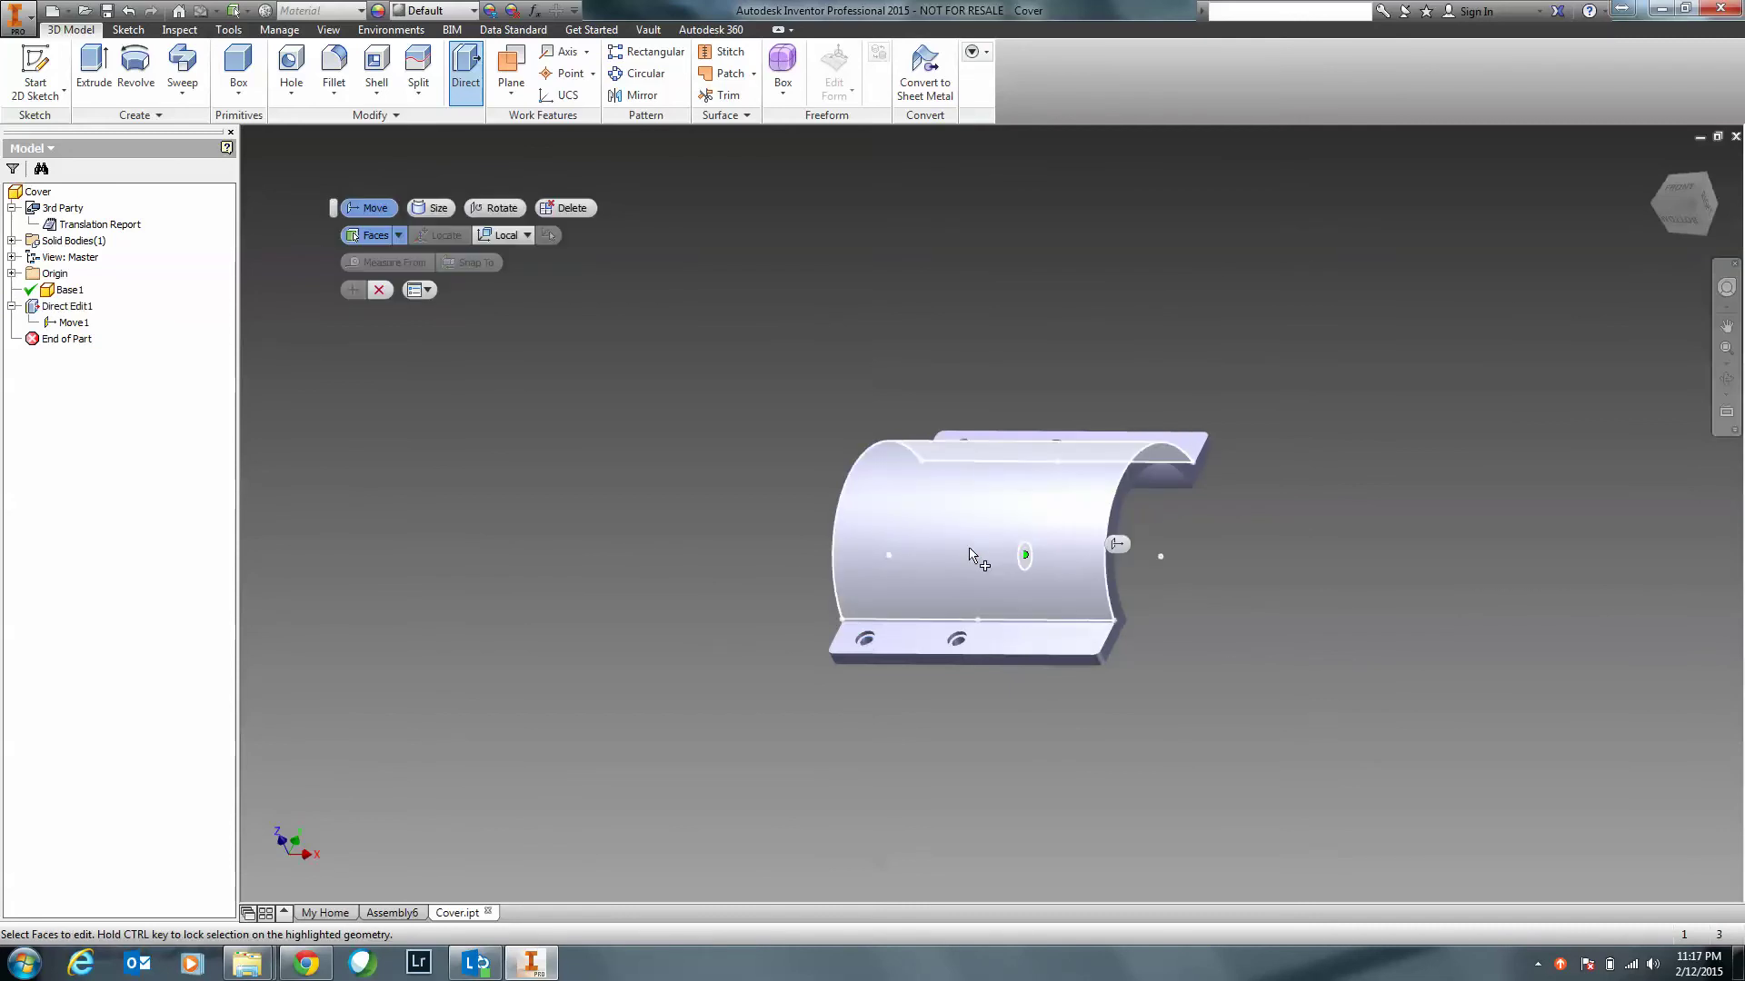
pyautogui.click(971, 555)
# Delete the front flange's two counterbored bolt holes, selecting each bore and counterbore face.
pyautogui.scroll(3, 886, 629)
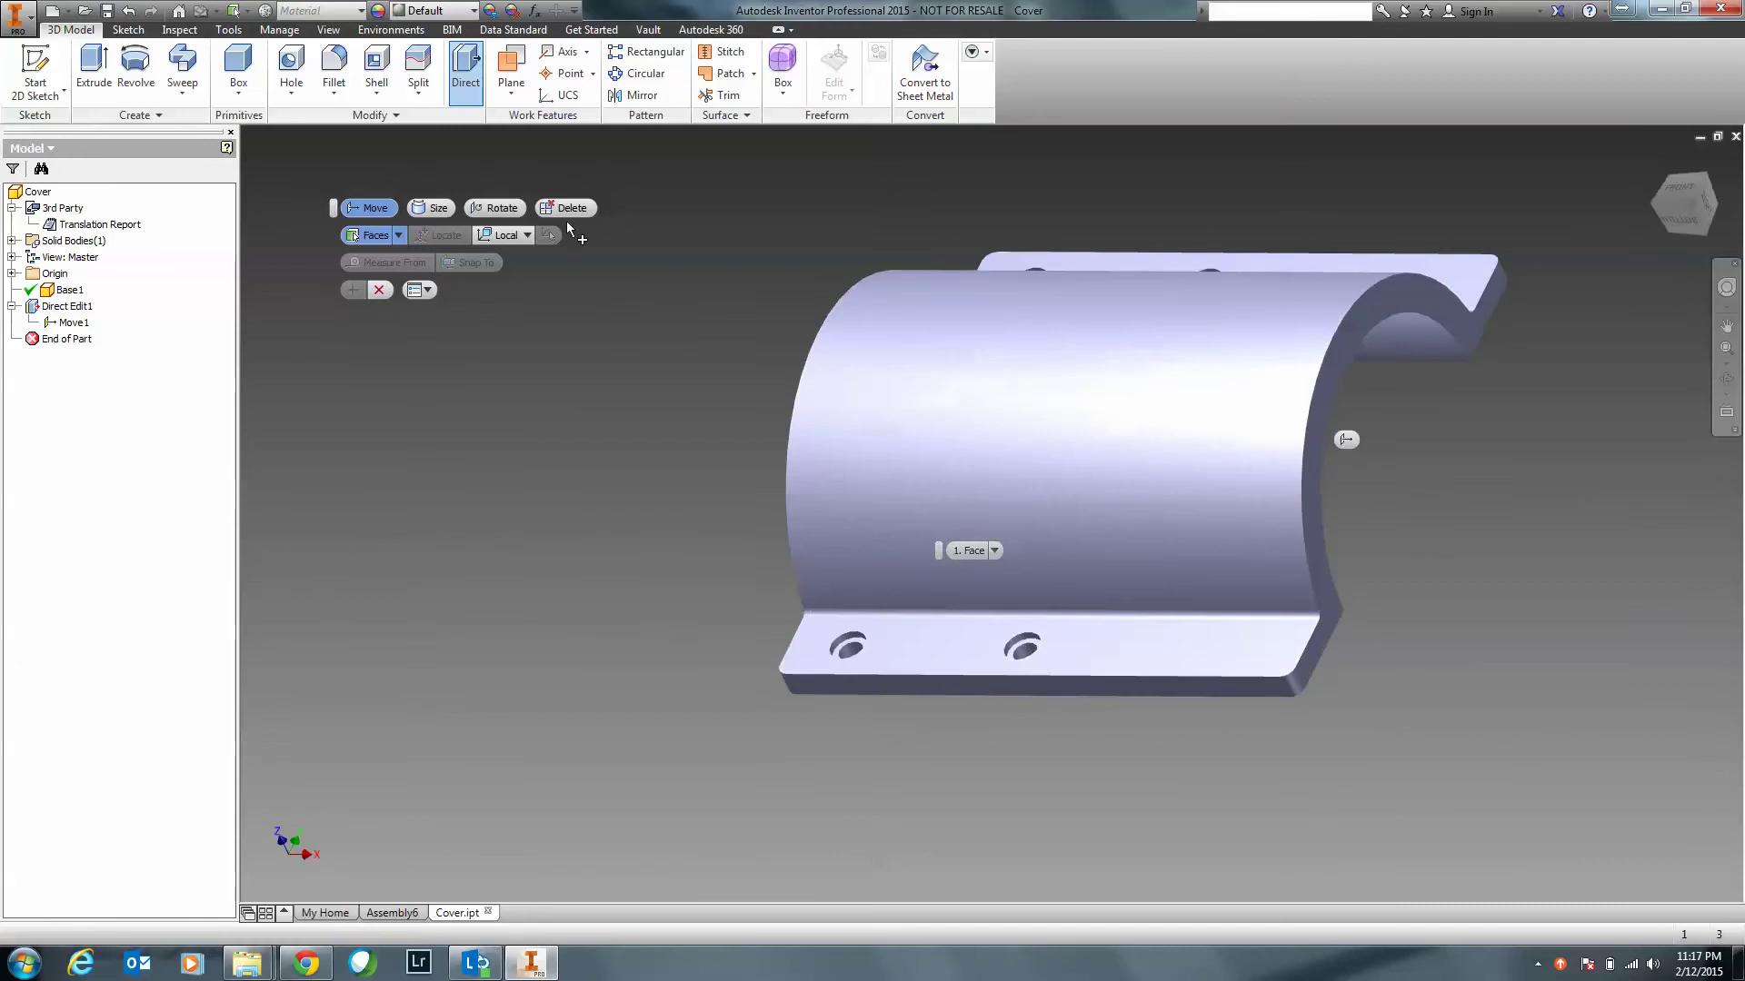
pyautogui.click(573, 208)
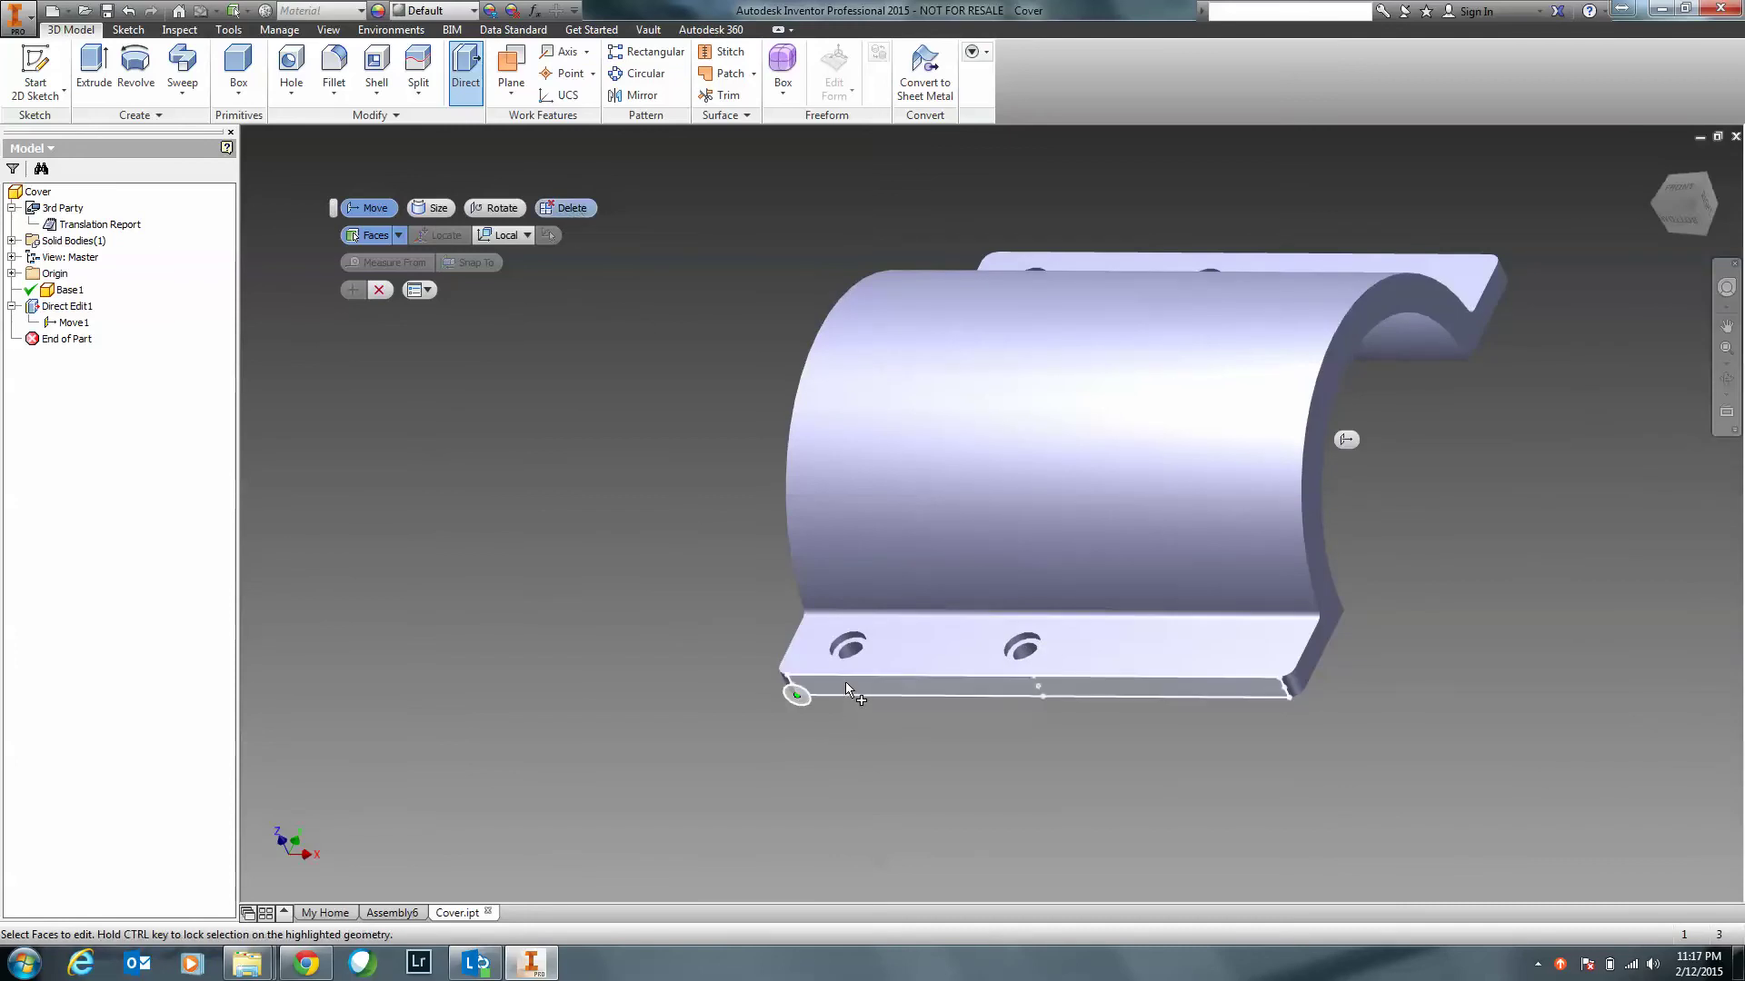
pyautogui.click(567, 204)
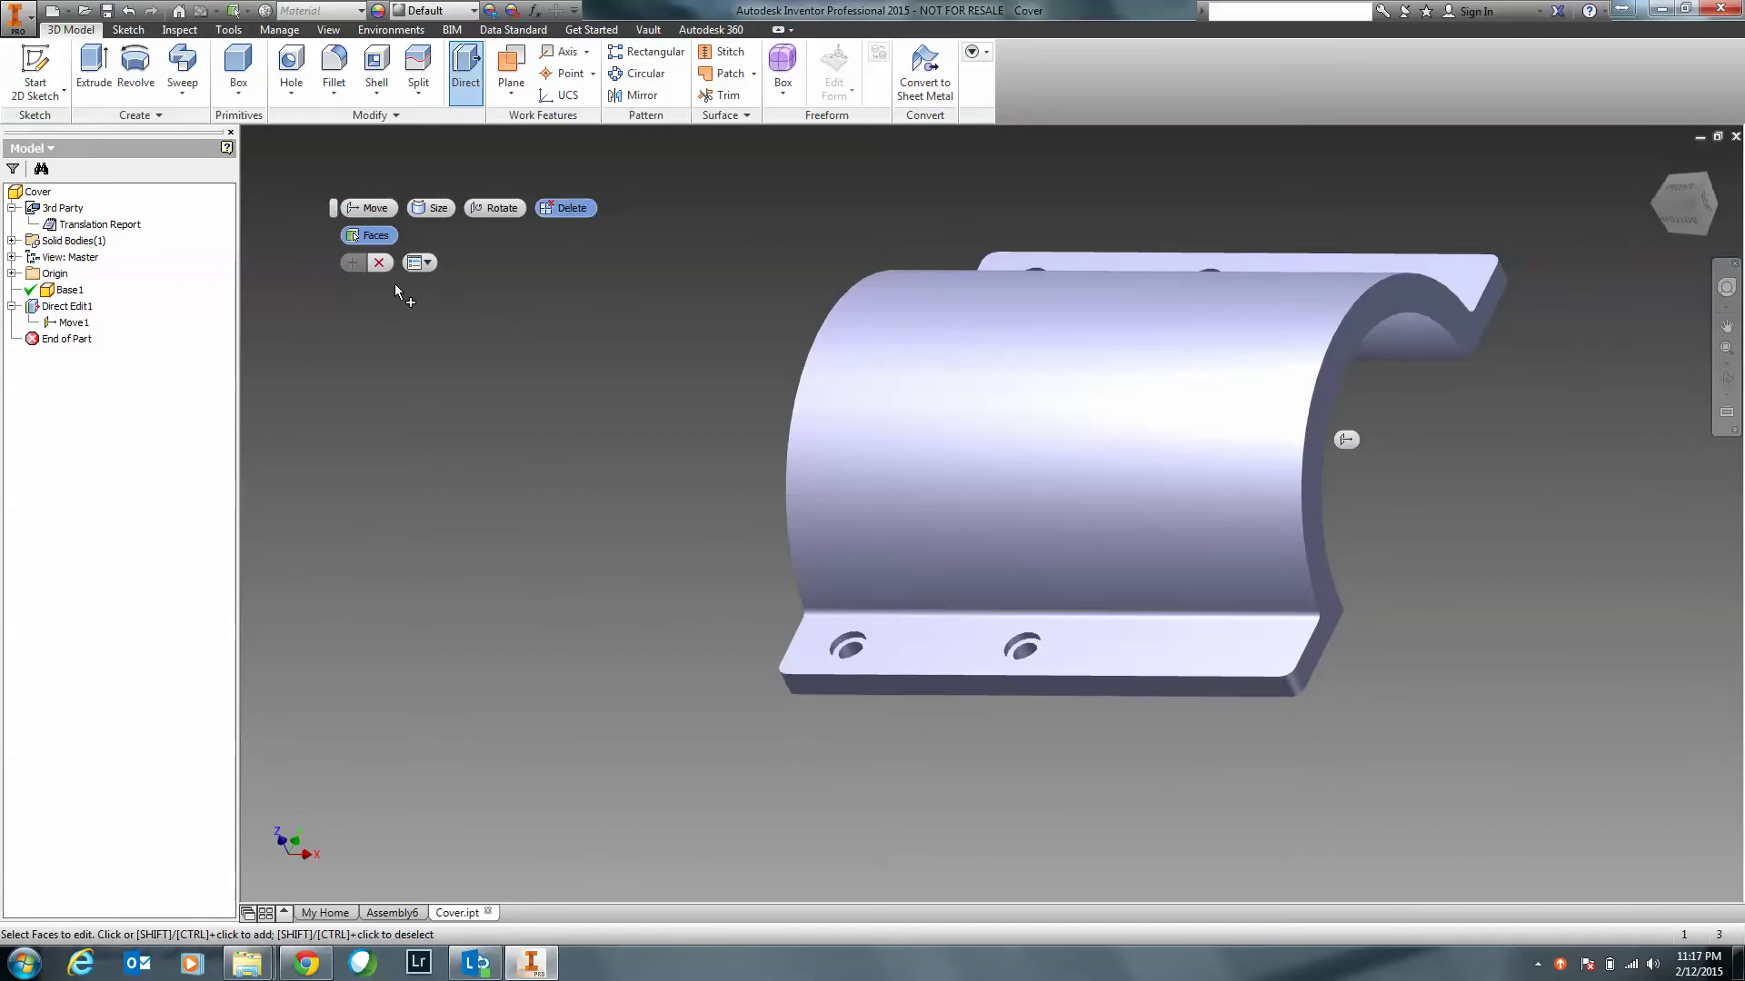
pyautogui.scroll(5, 822, 647)
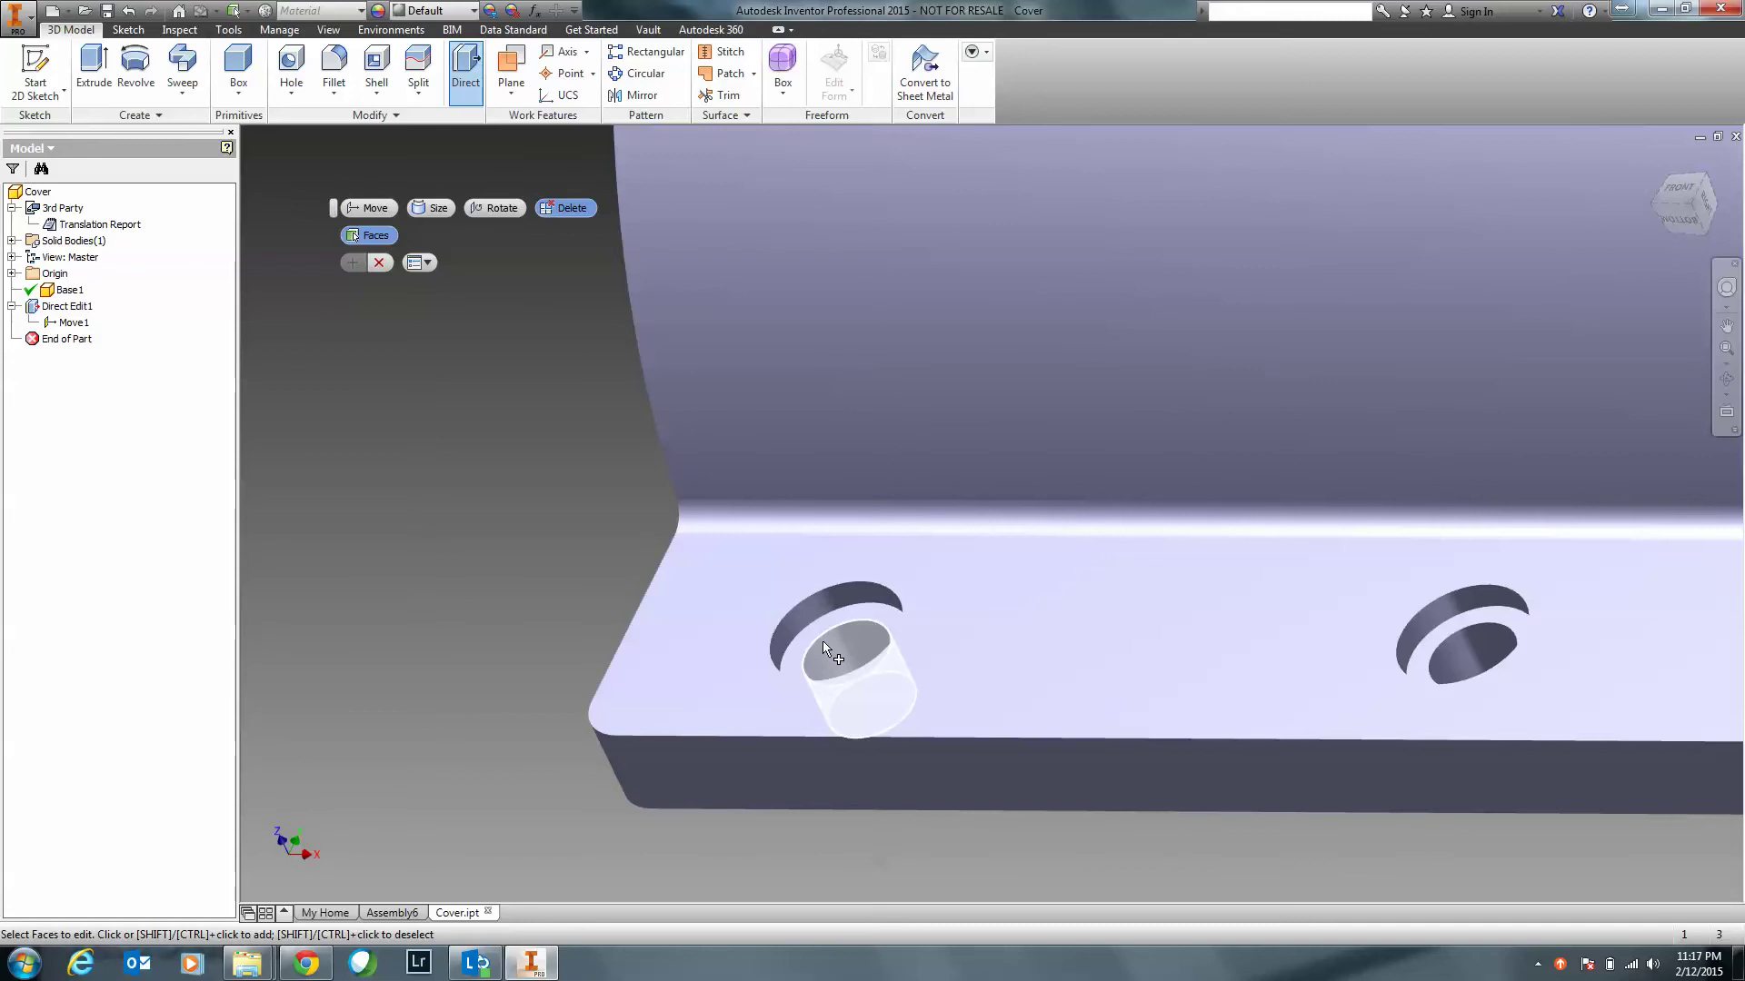
pyautogui.click(822, 647)
pyautogui.click(834, 607)
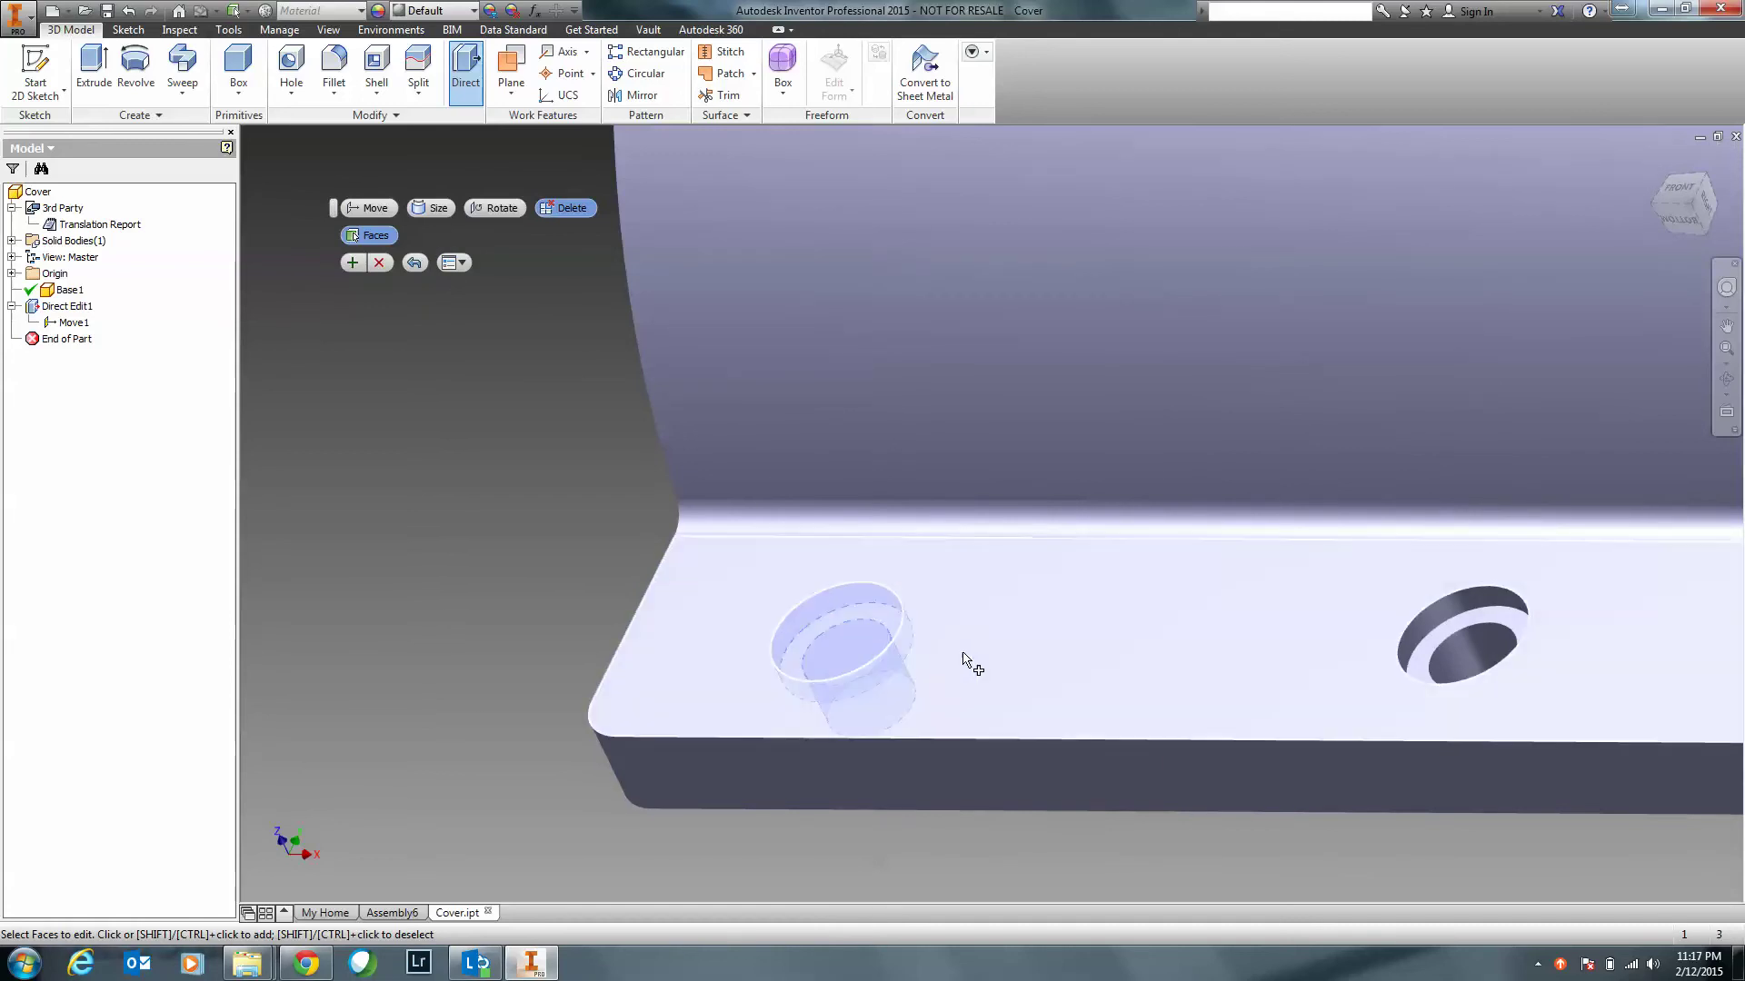
pyautogui.click(1457, 641)
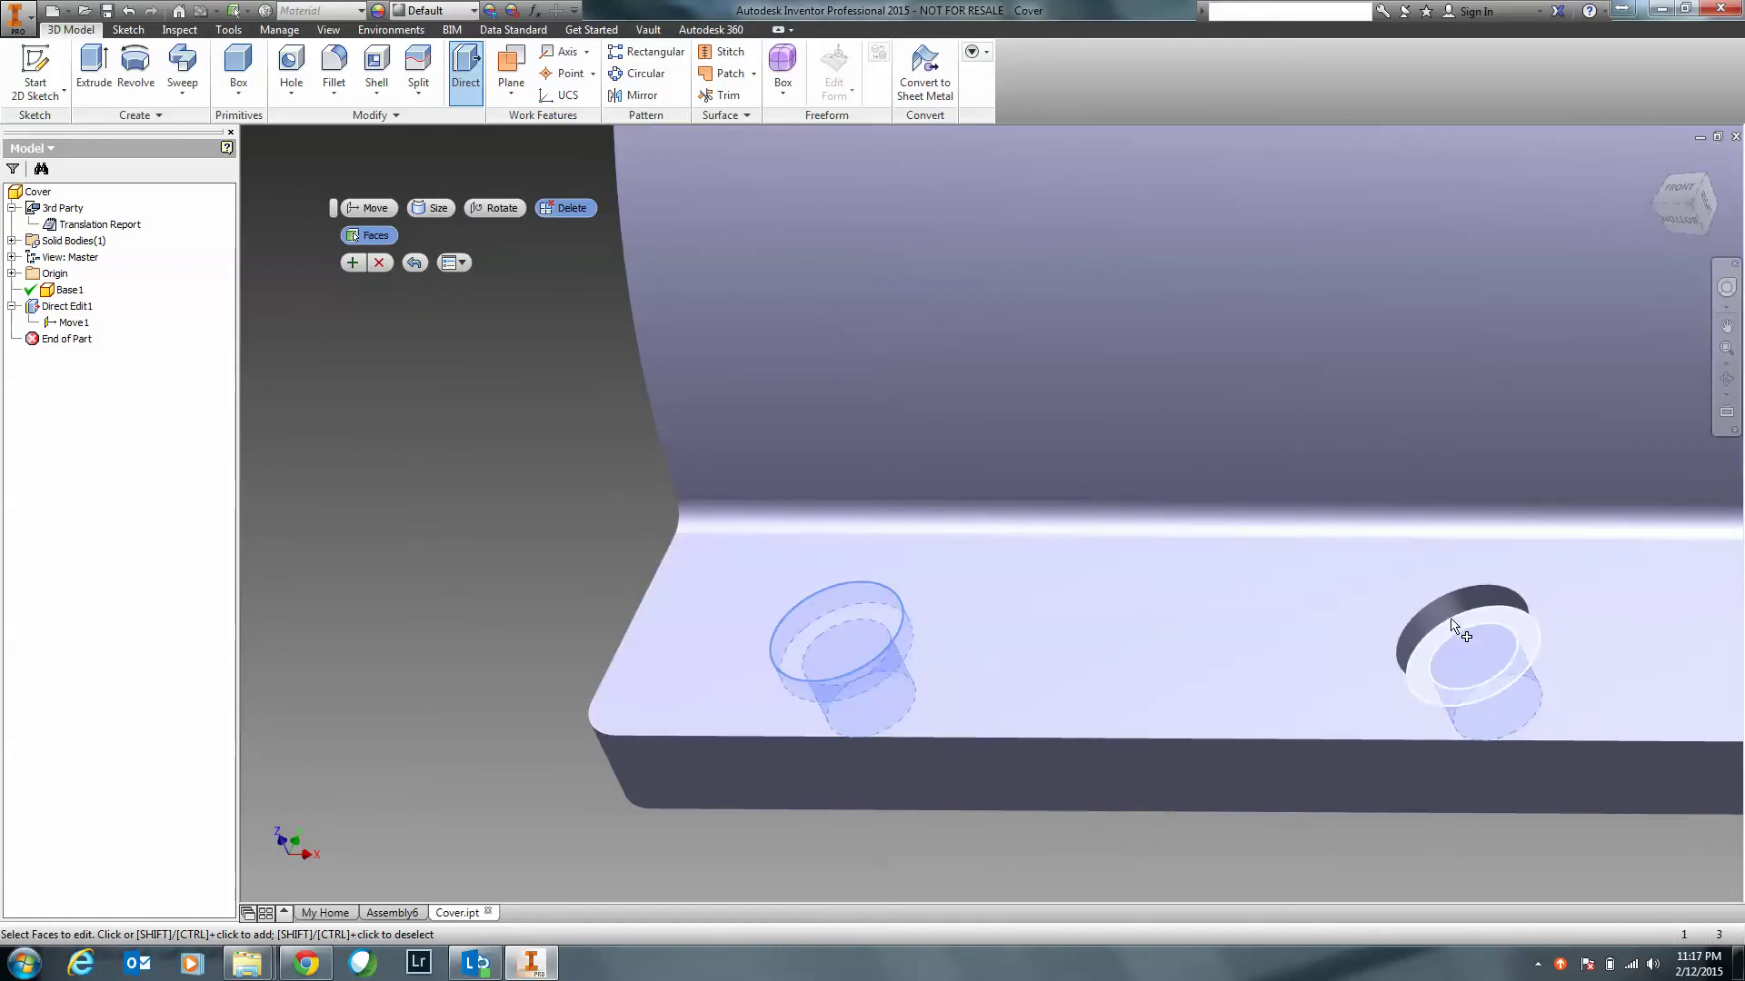
pyautogui.click(1454, 626)
pyautogui.click(380, 262)
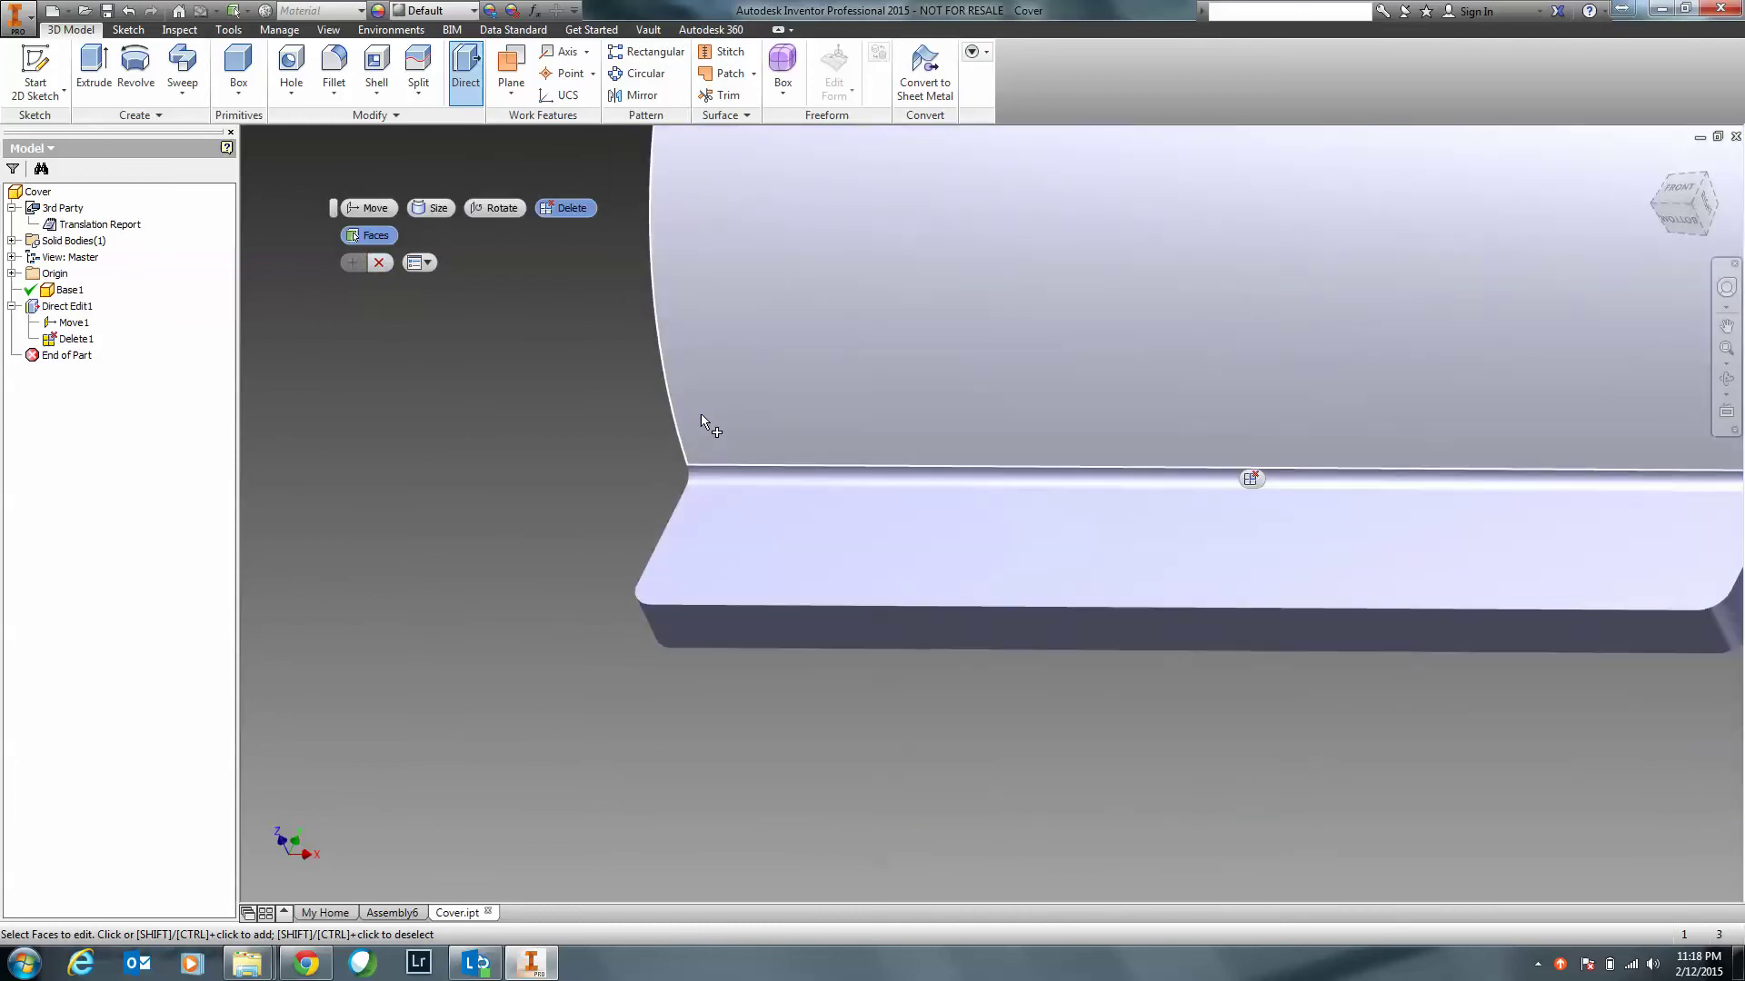
# Delete a hole on the other flange, then cancel the direct edit session to discard it.
pyautogui.scroll(-5, 703, 415)
pyautogui.keyDown('shift'); pyautogui.moveTo(705, 413); pyautogui.dragTo(945, 509, button='middle'); pyautogui.keyUp('shift')
pyautogui.scroll(5, 1044, 636)
pyautogui.scroll(3, 1043, 637)
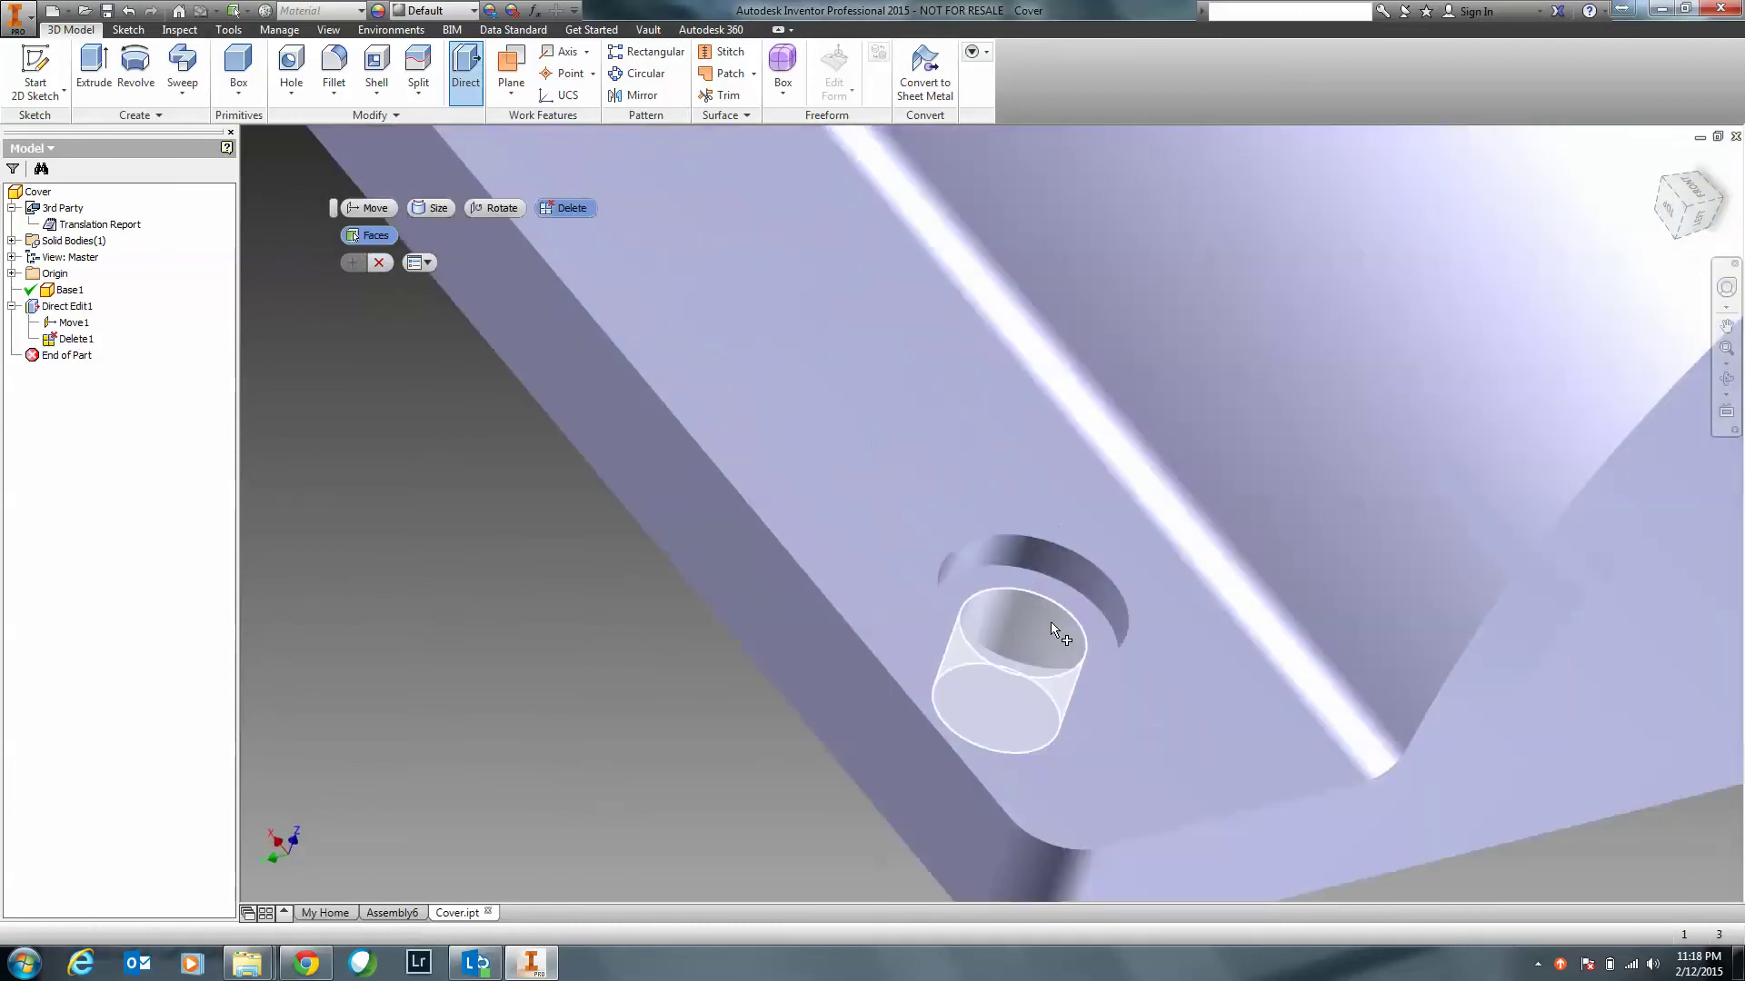
pyautogui.click(1045, 625)
pyautogui.keyDown('shift'); pyautogui.moveTo(1072, 593); pyautogui.dragTo(936, 572, button='middle'); pyautogui.keyUp('shift')
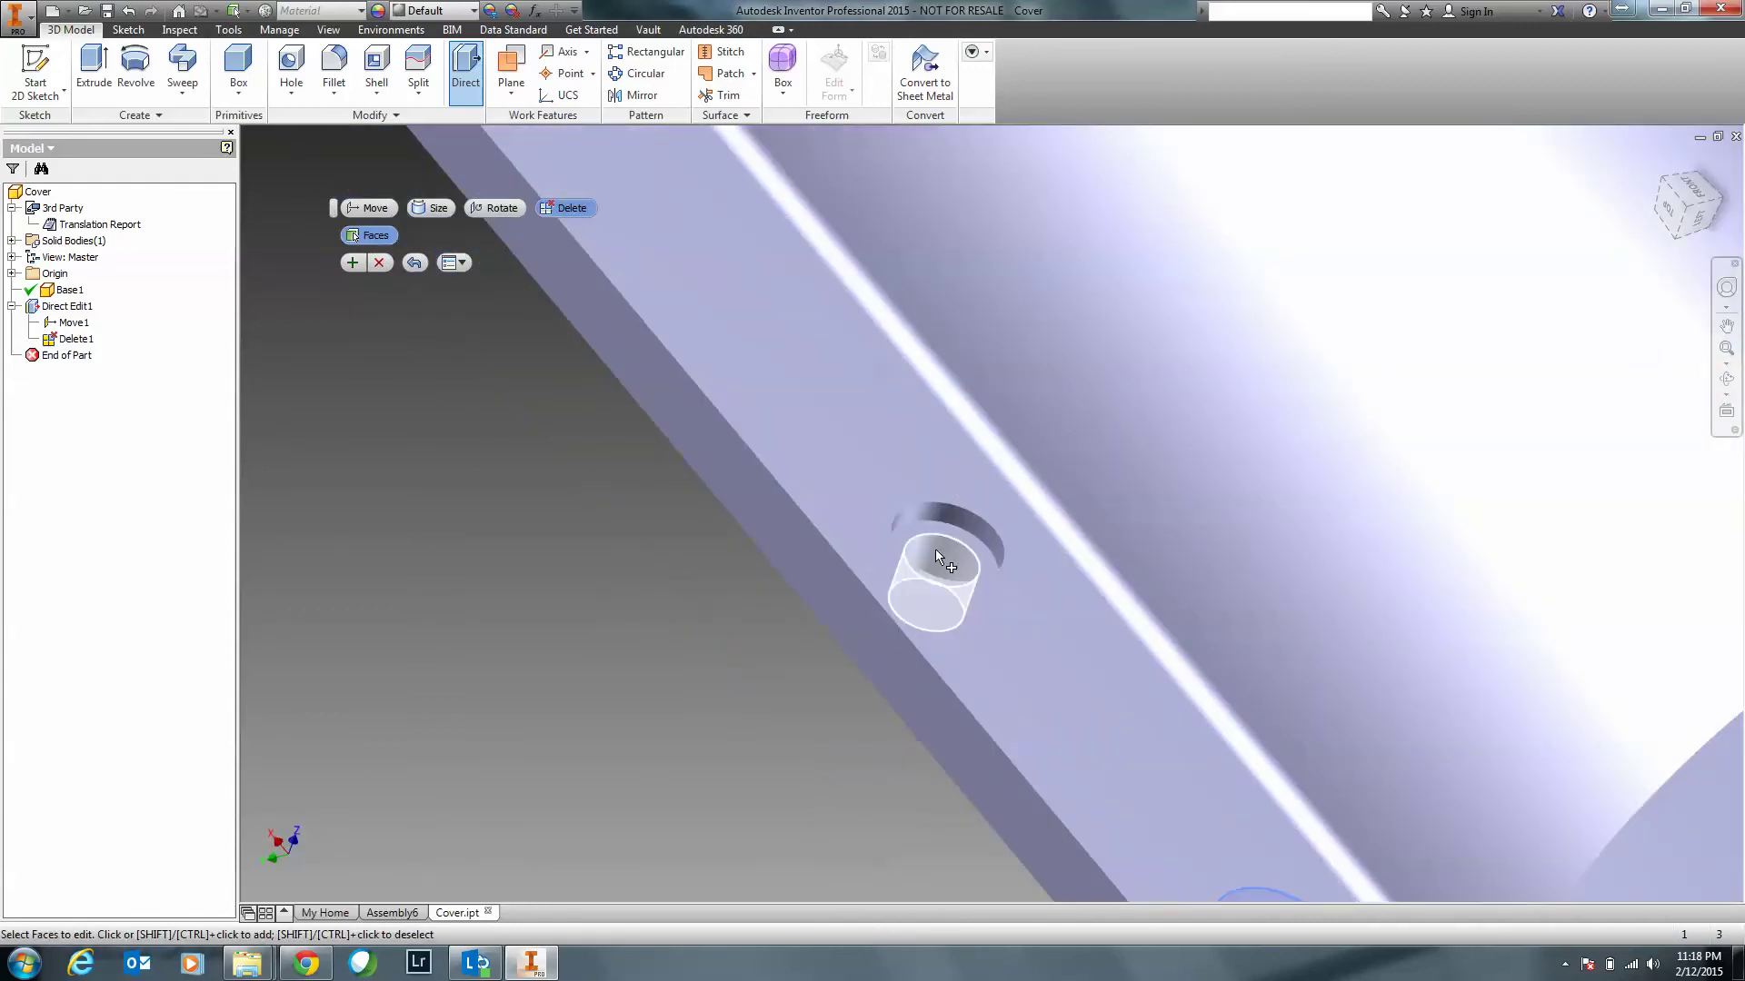
pyautogui.click(939, 575)
pyautogui.click(352, 263)
pyautogui.scroll(-5, 1265, 580)
pyautogui.keyDown('shift'); pyautogui.moveTo(1265, 580); pyautogui.dragTo(1073, 558, button='middle'); pyautogui.keyUp('shift')
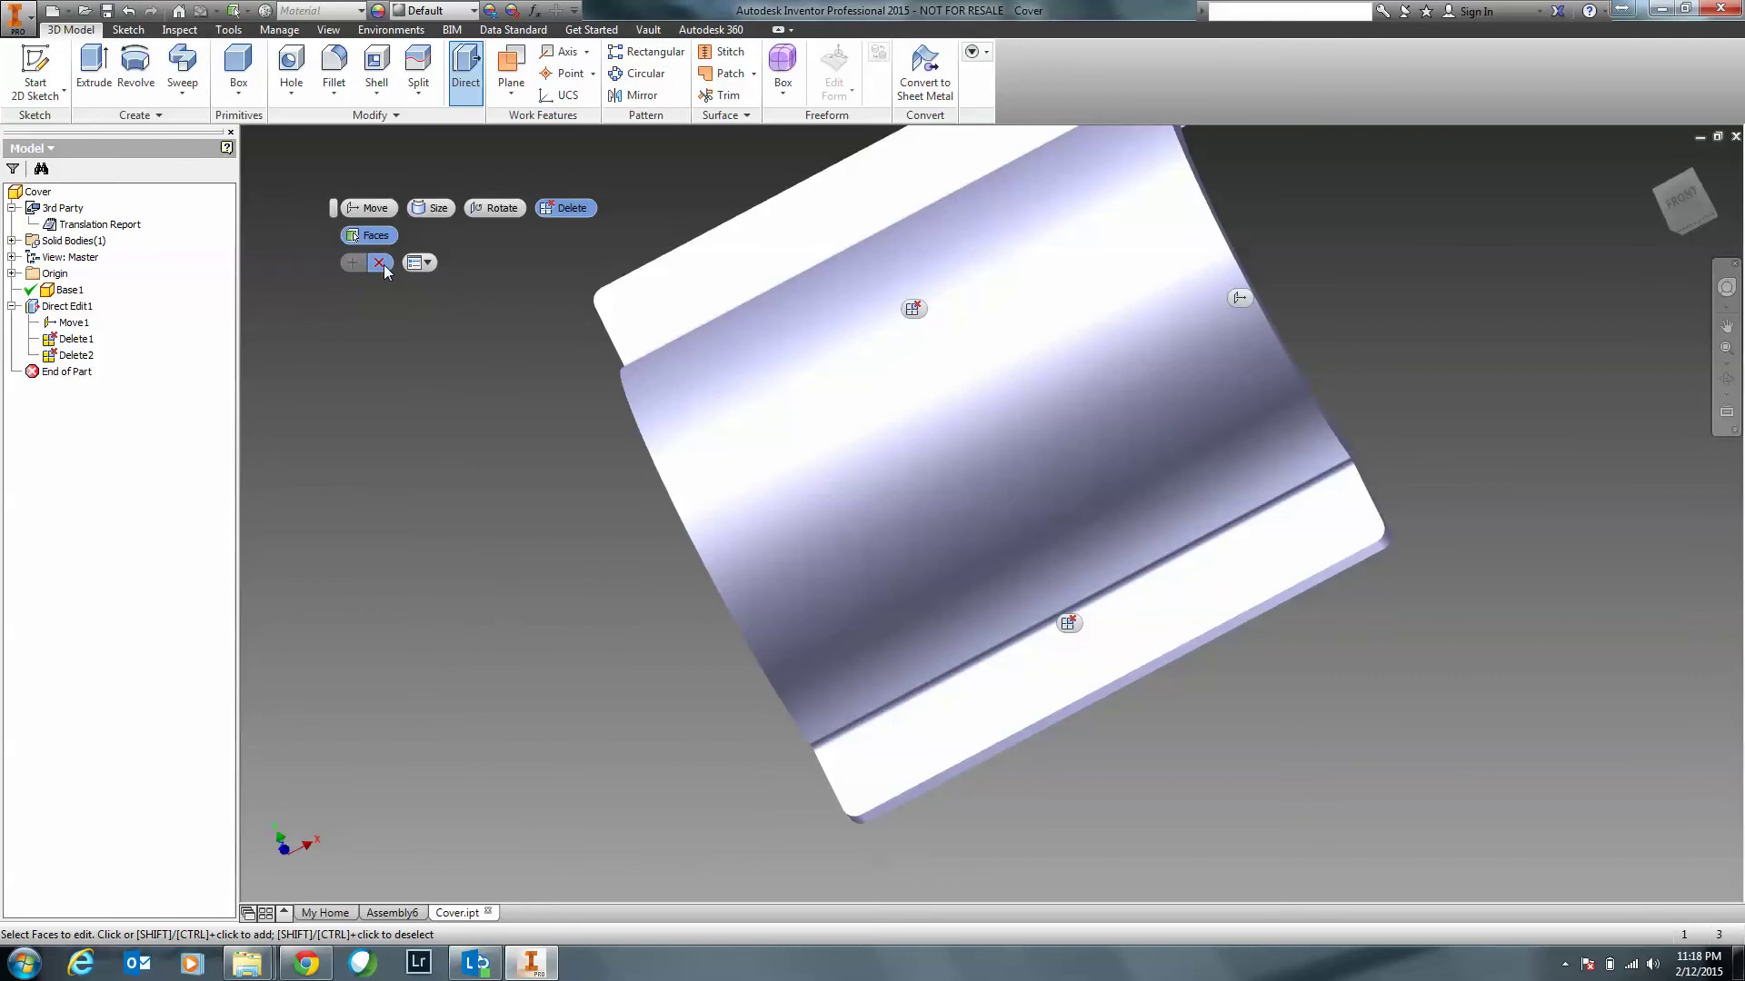
pyautogui.click(380, 264)
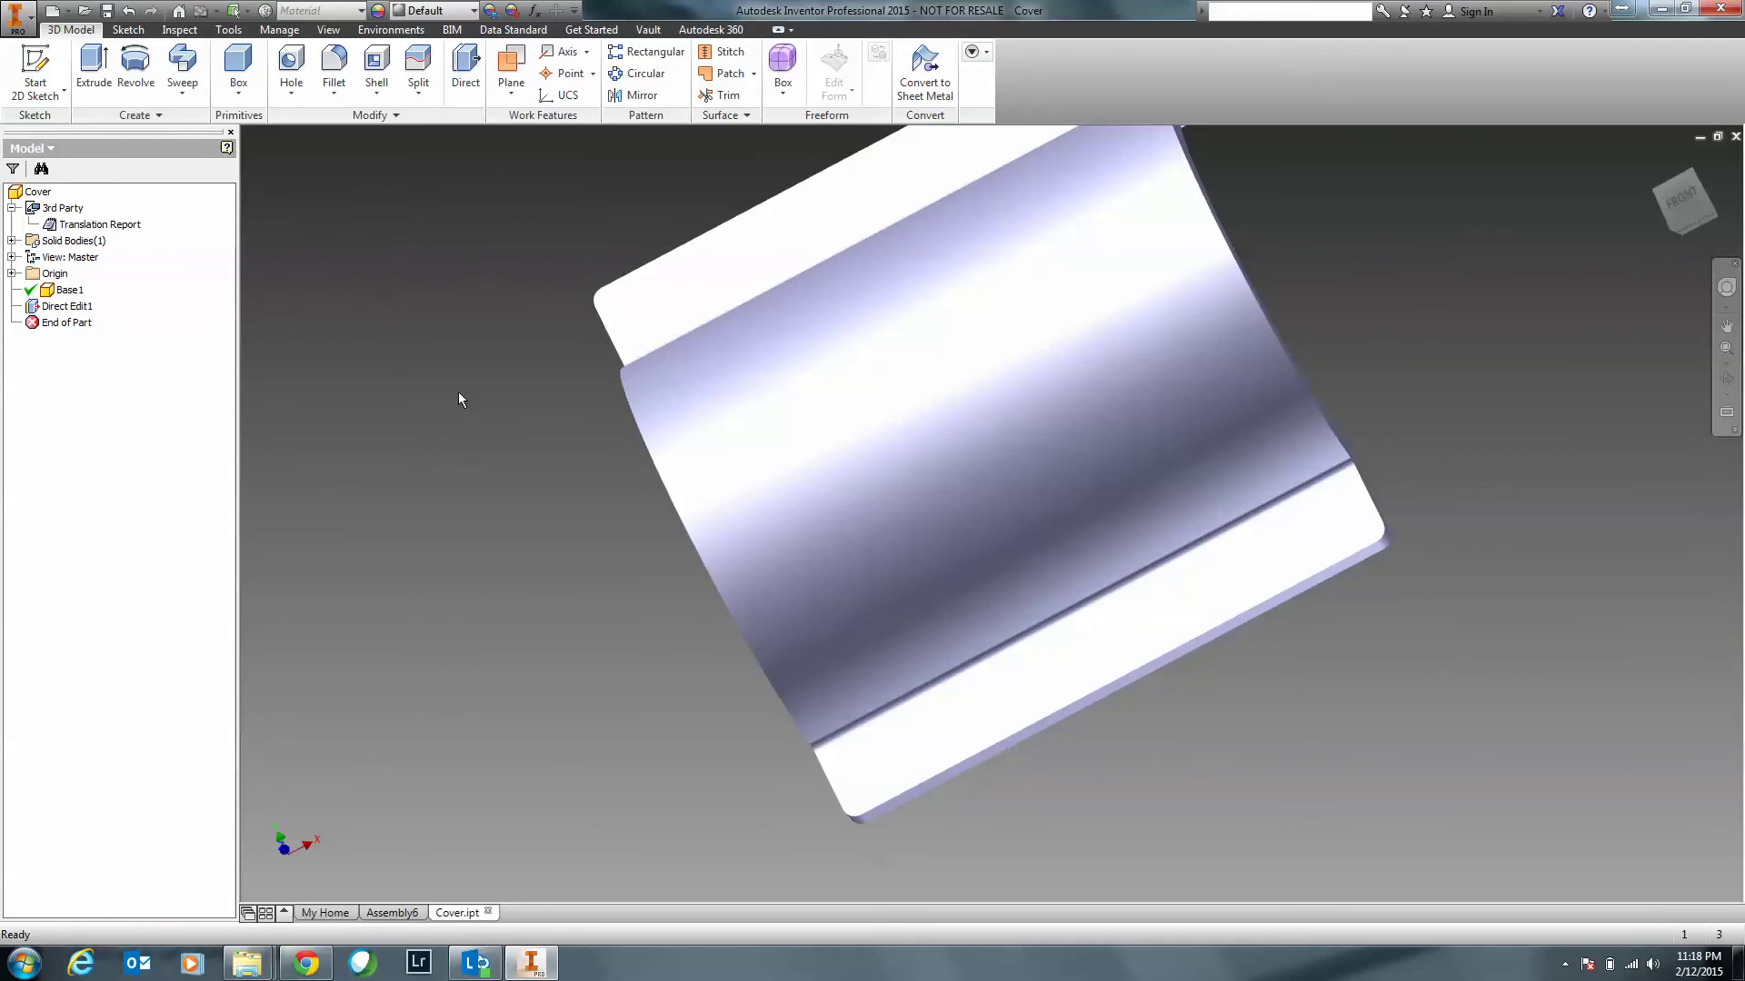
# Reopen Direct Edit1 with Edit Feature and switch it to Size mode.
pyautogui.keyDown('shift'); pyautogui.moveTo(458, 391); pyautogui.dragTo(1068, 595, button='middle'); pyautogui.keyUp('shift')
pyautogui.scroll(4, 762, 490)
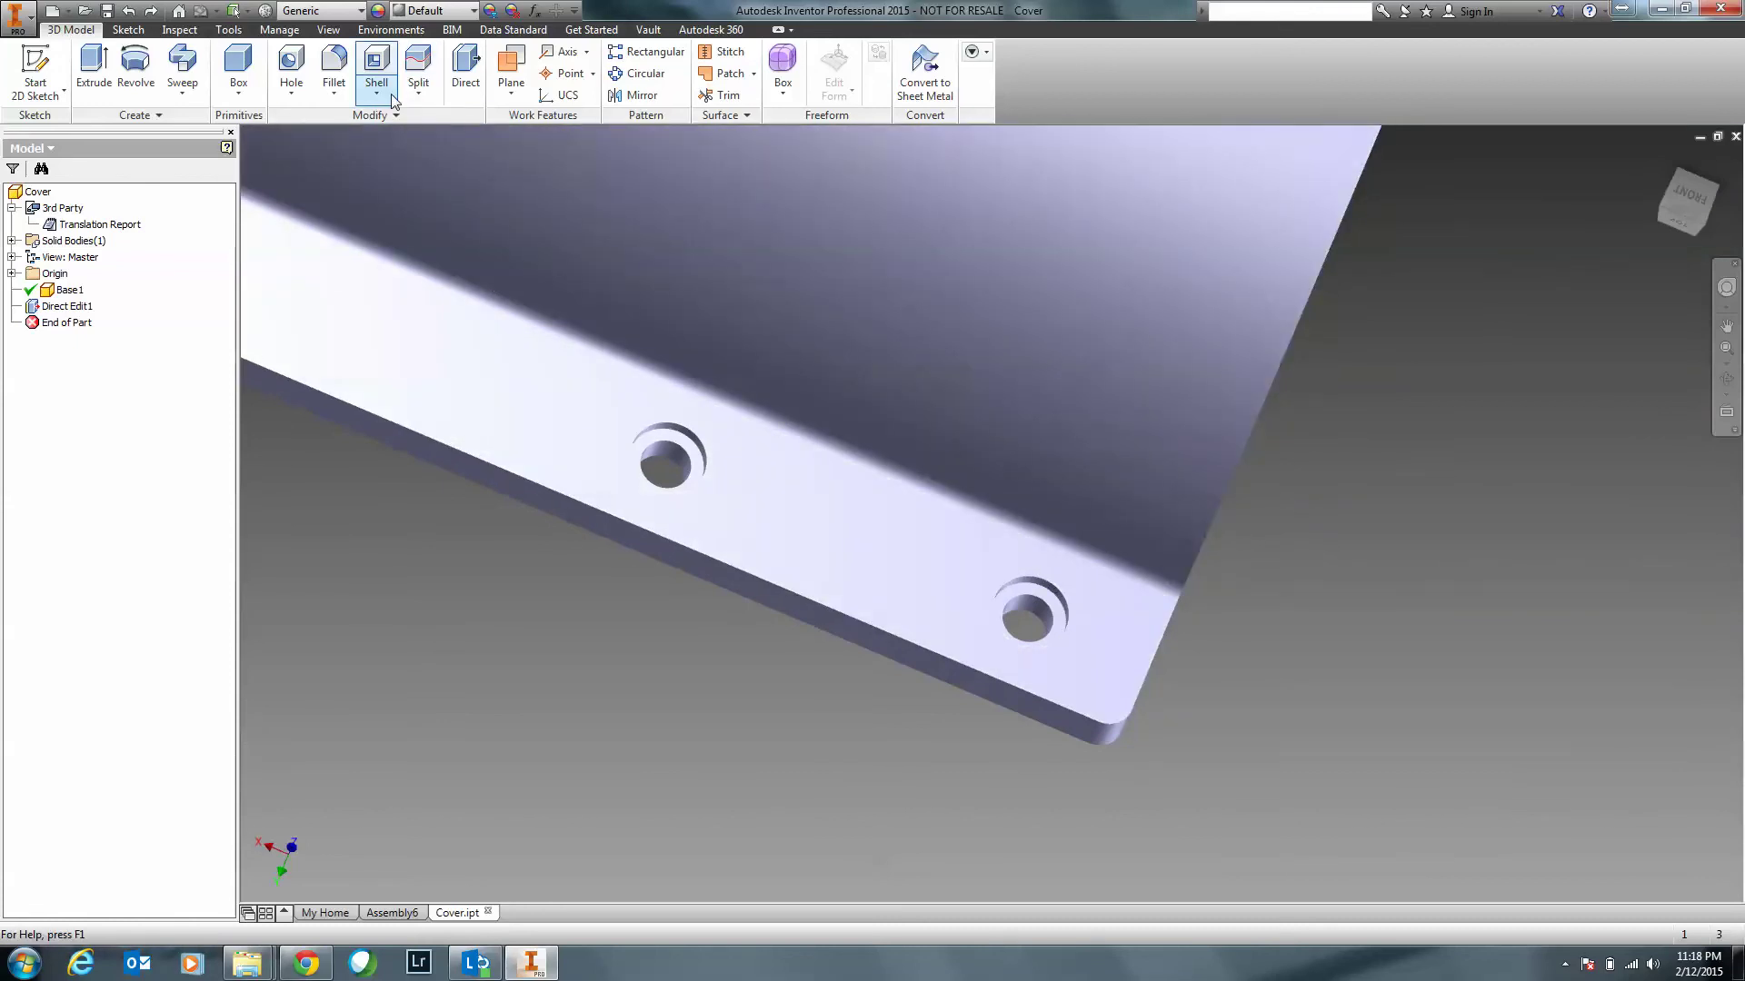
pyautogui.rightClick(55, 306)
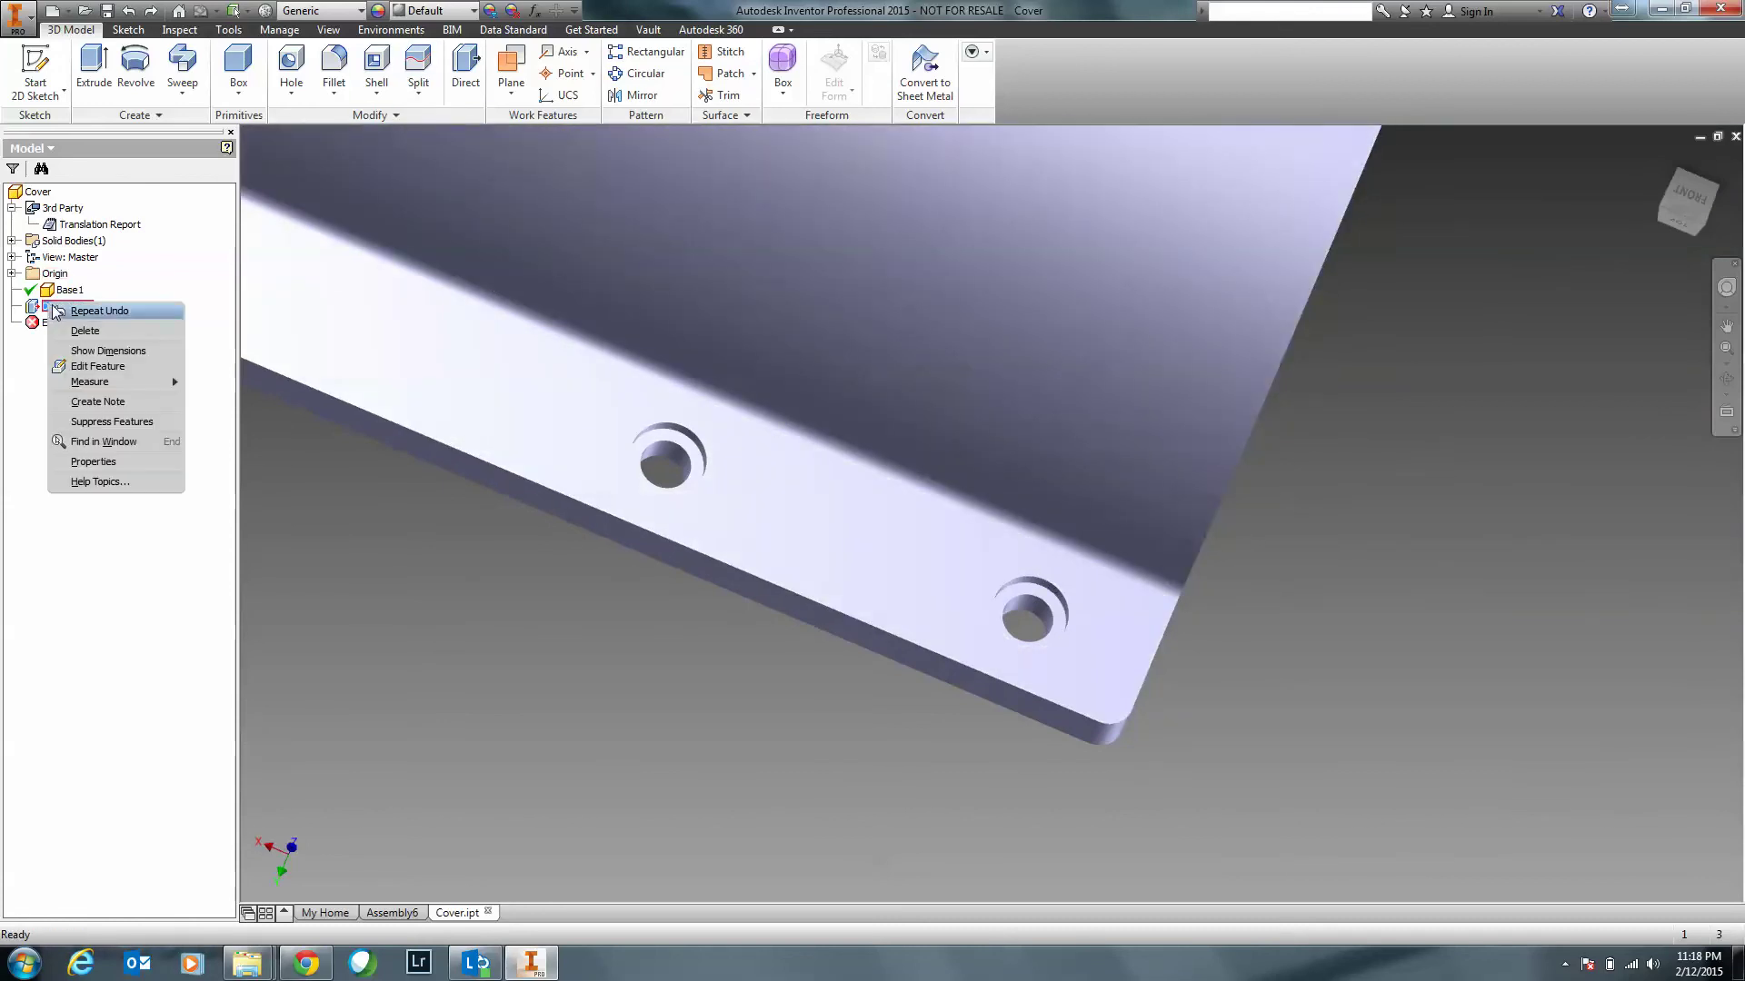
pyautogui.click(109, 365)
pyautogui.moveTo(527, 448); pyautogui.dragTo(682, 527, button='middle')
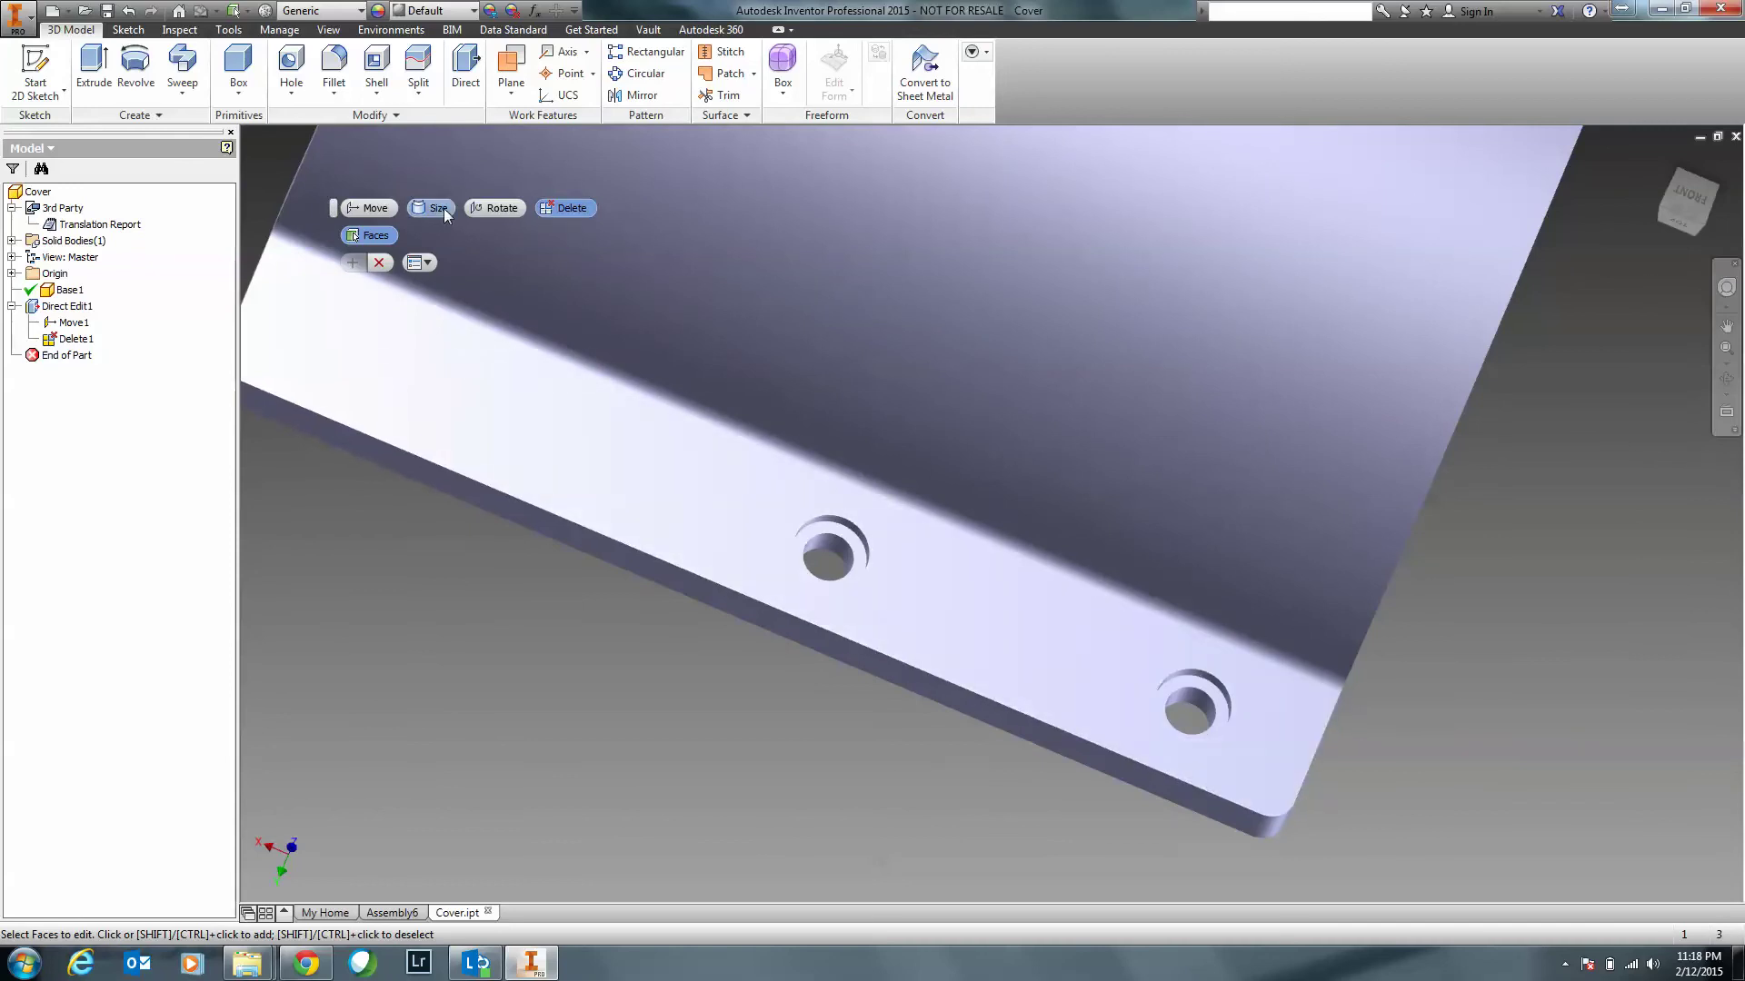
pyautogui.click(440, 209)
# Resize the flange hole's cylindrical face by a -6.350 mm offset and apply it.
pyautogui.scroll(5, 954, 654)
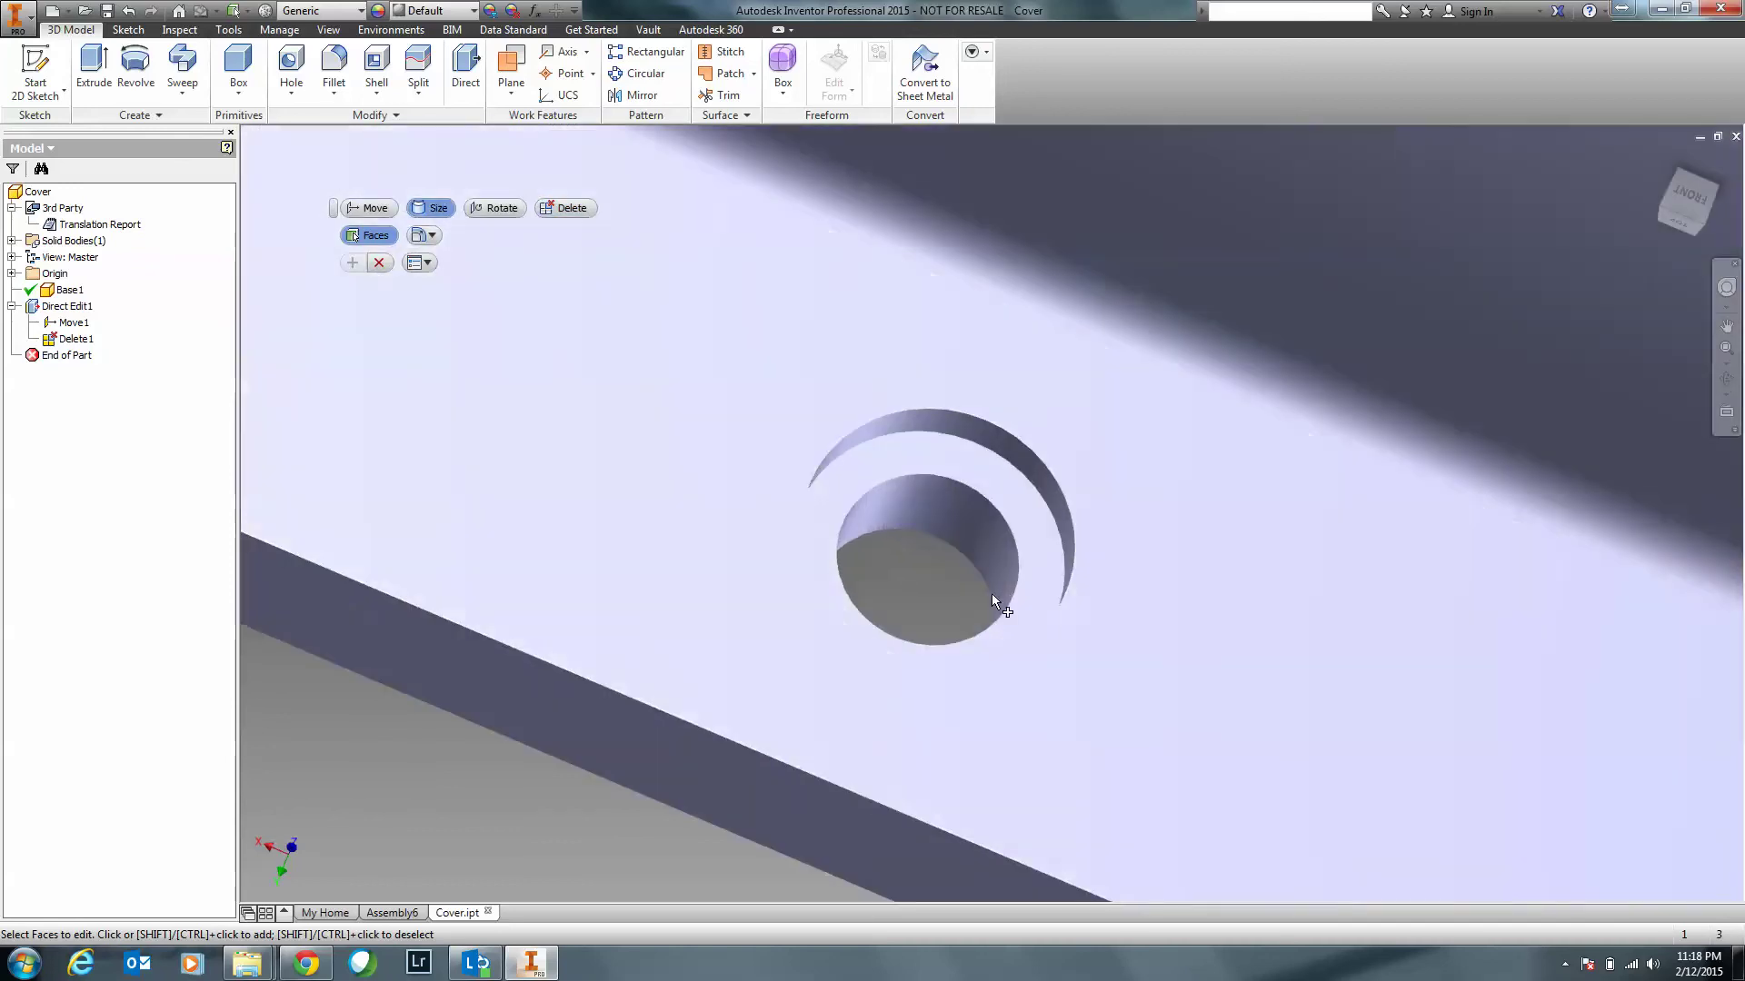
pyautogui.click(983, 522)
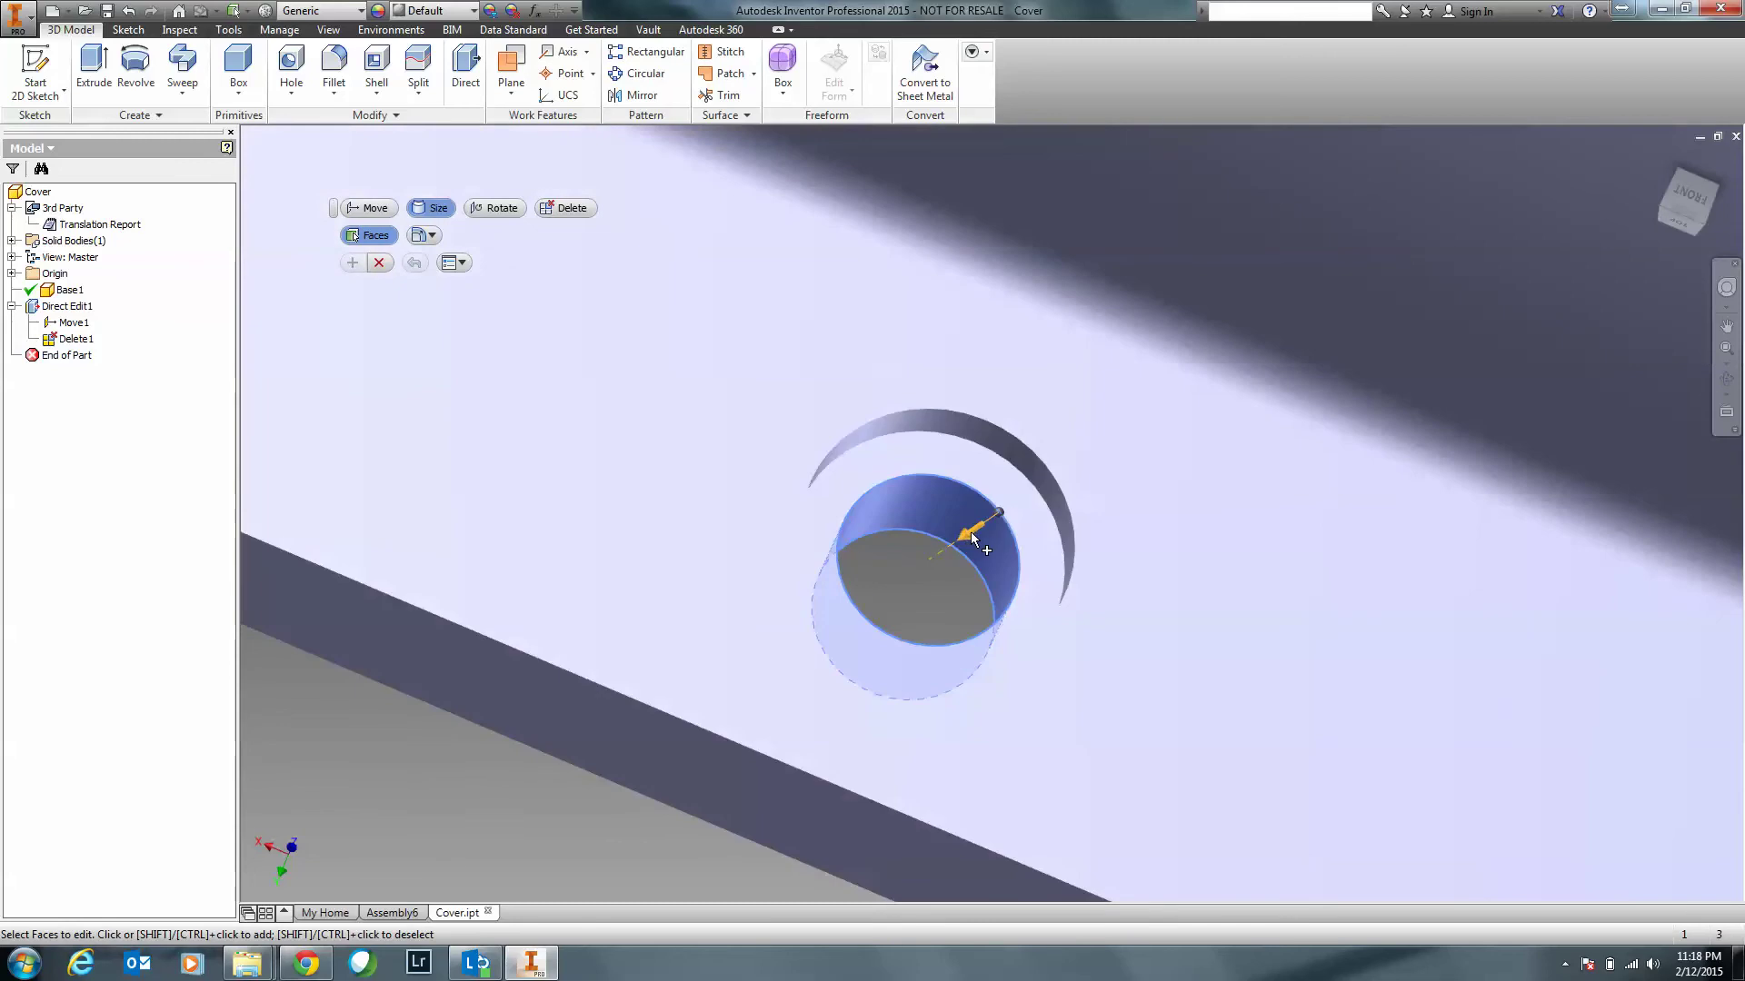
pyautogui.click(956, 542)
pyautogui.moveTo(956, 540); pyautogui.dragTo(1189, 473)
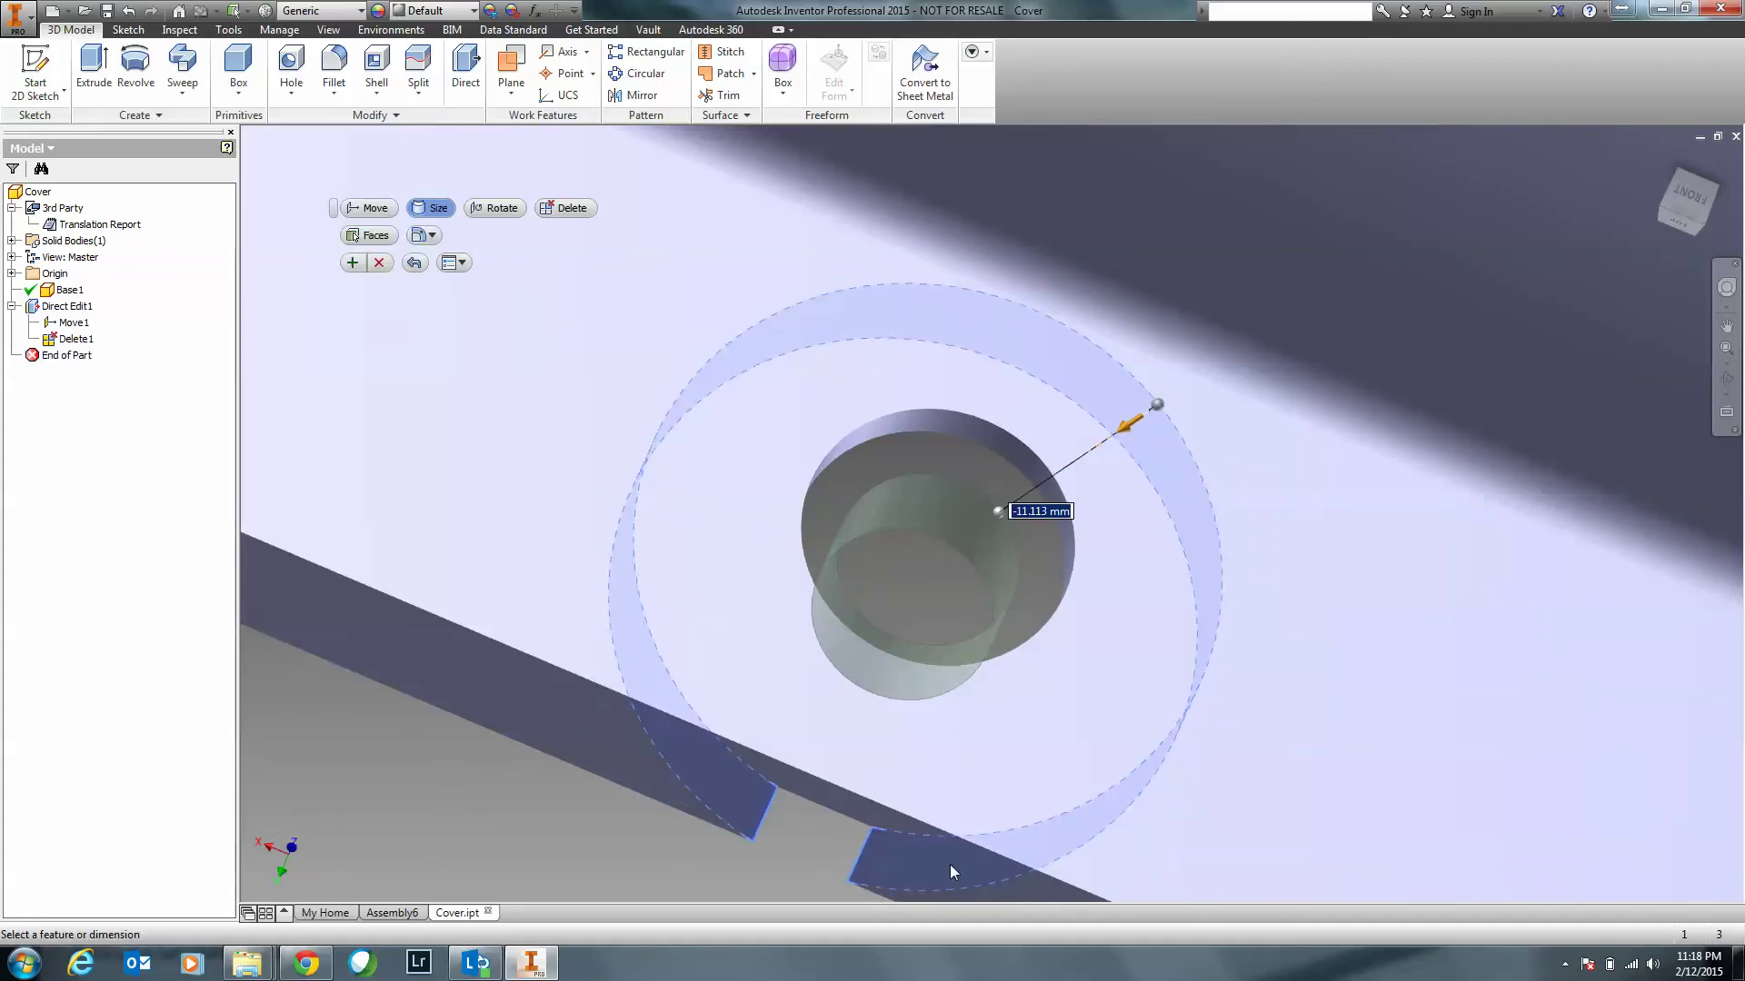
pyautogui.moveTo(727, 776); pyautogui.dragTo(752, 673, button='middle')
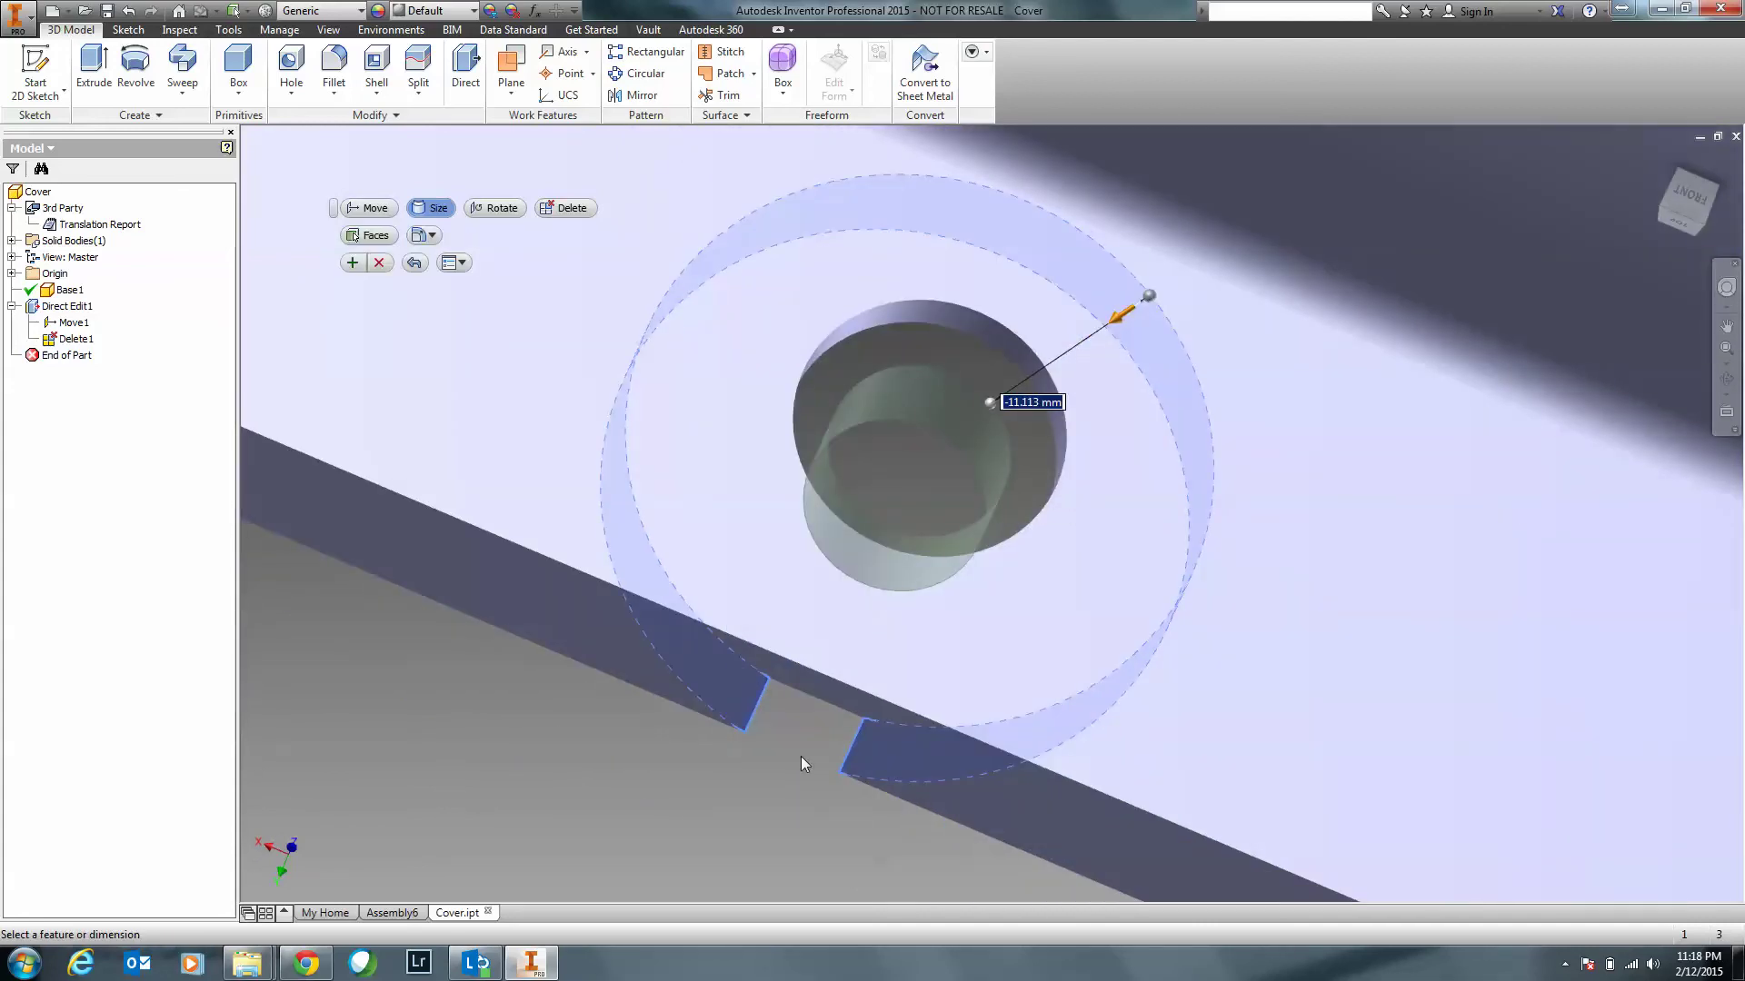
pyautogui.moveTo(1127, 309); pyautogui.dragTo(1035, 339)
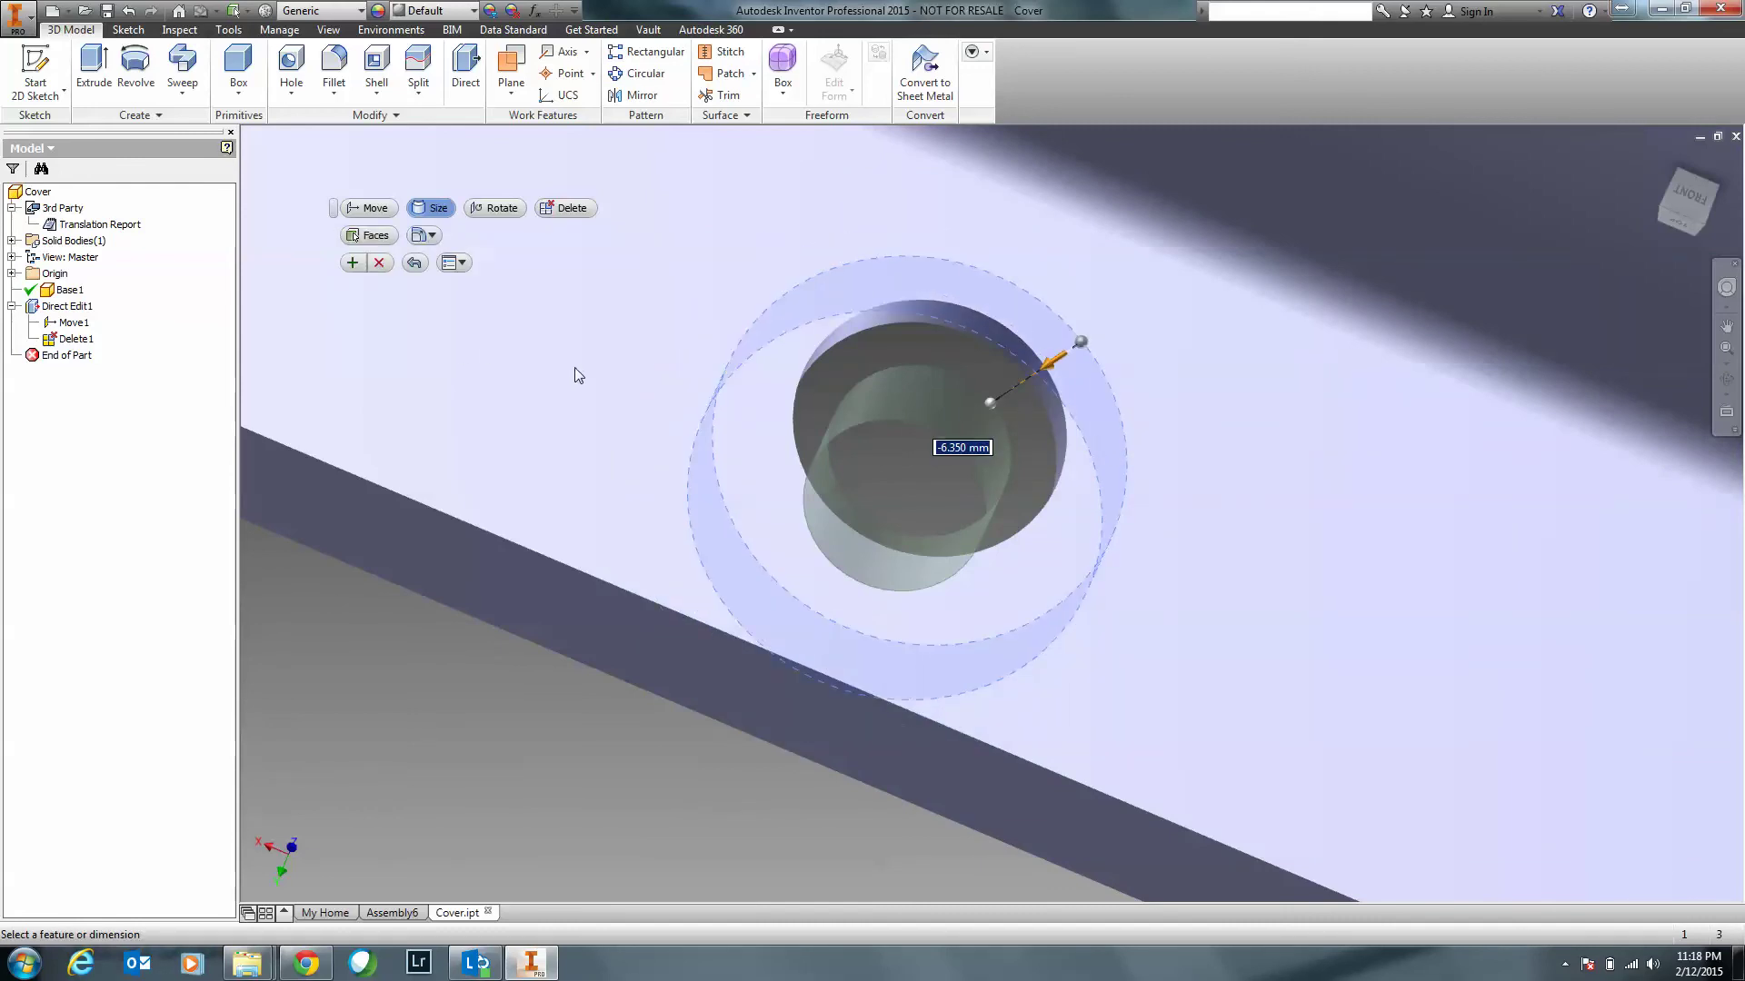
pyautogui.click(357, 264)
# Inspect the resized hole from other sides and return to the default isometric view.
pyautogui.scroll(-5, 1091, 627)
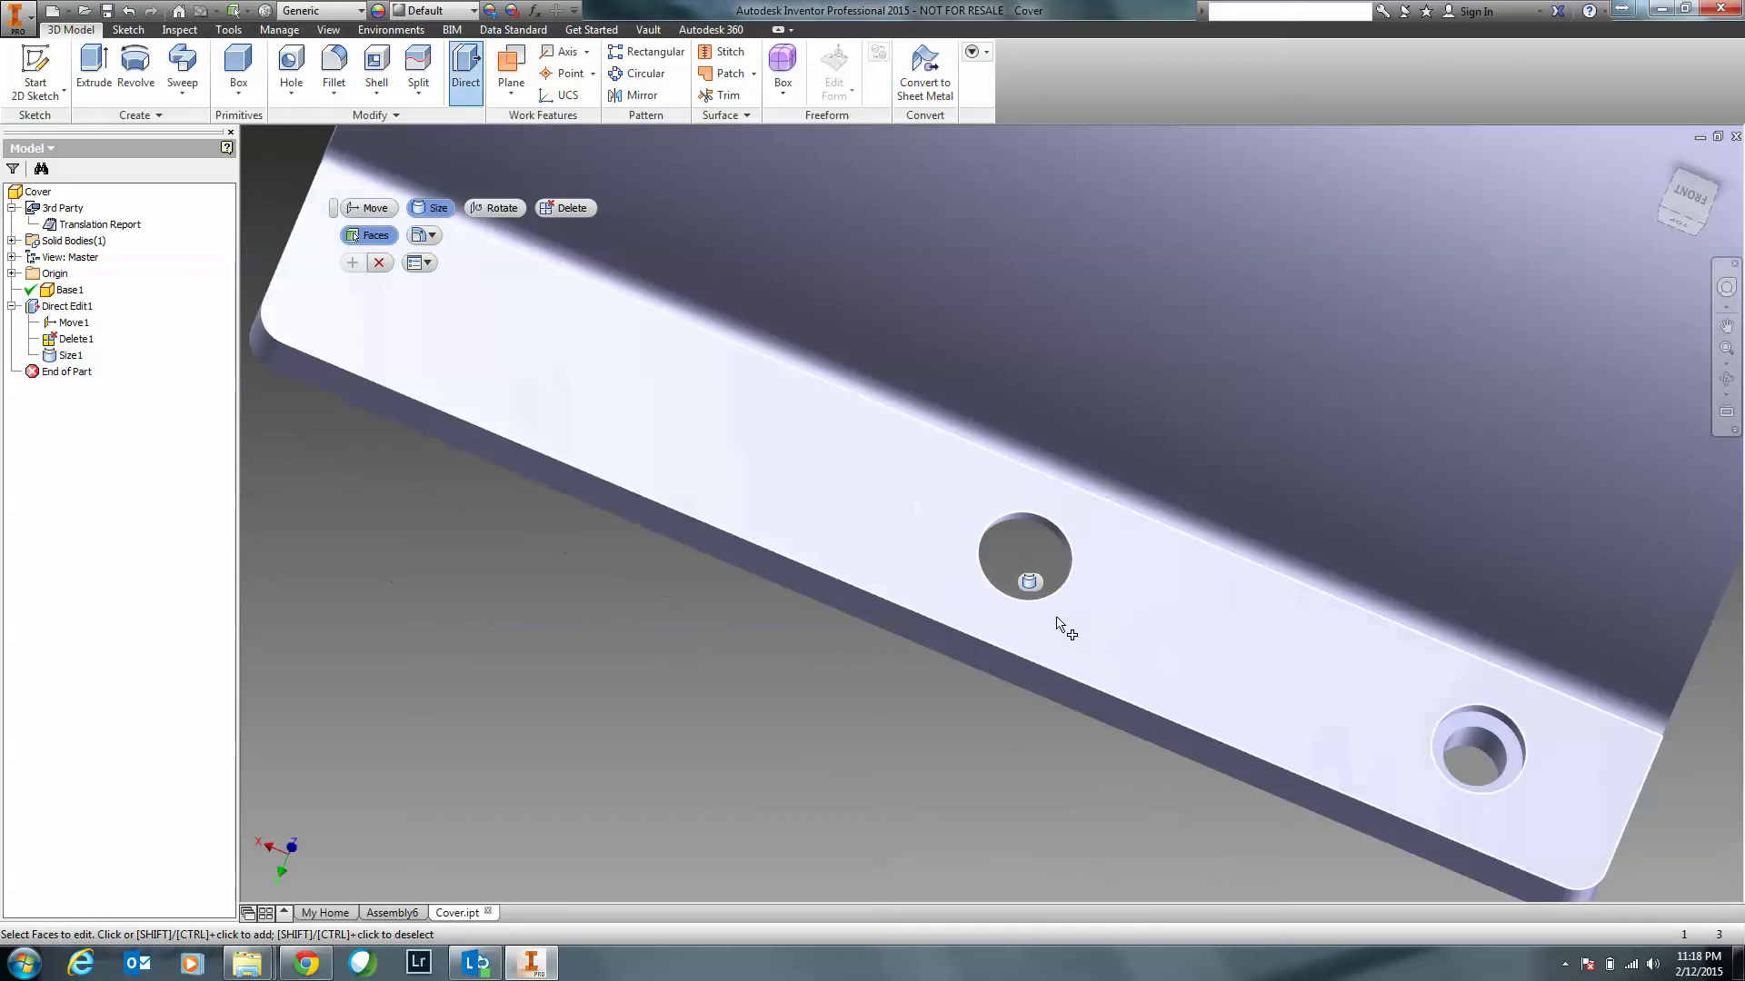
pyautogui.keyDown('shift'); pyautogui.moveTo(1042, 650); pyautogui.dragTo(1059, 277, button='middle'); pyautogui.keyUp('shift')
pyautogui.scroll(3, 1058, 273)
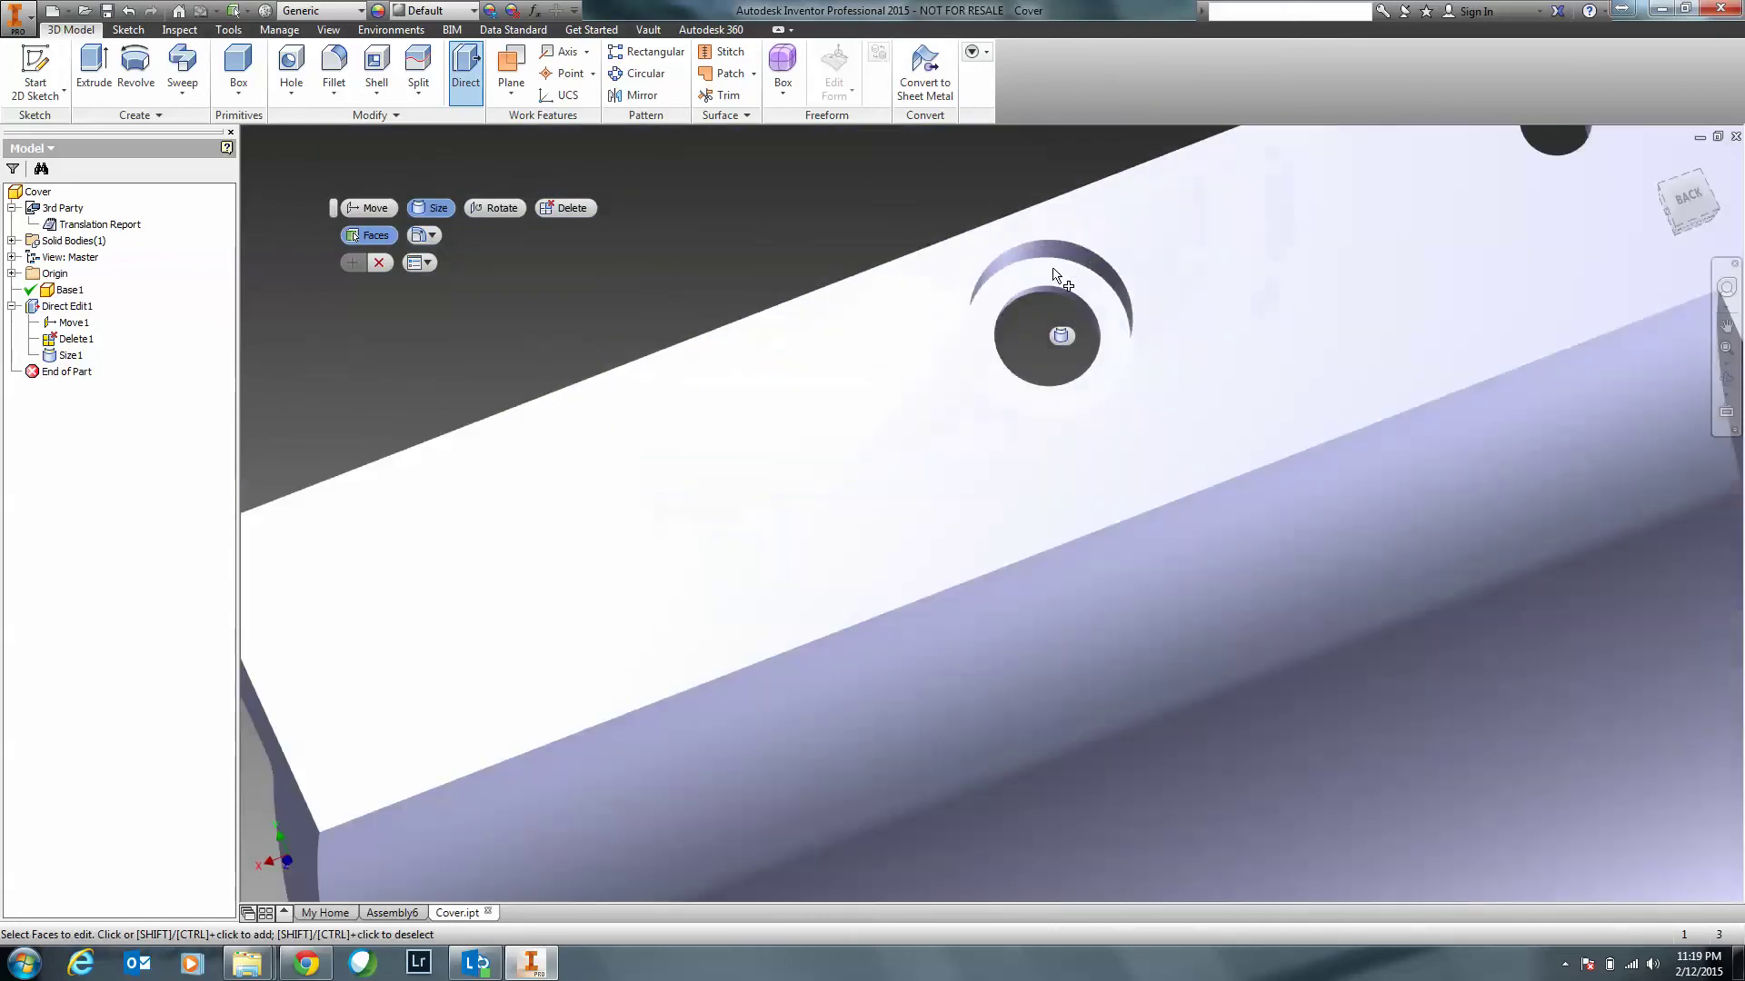
pyautogui.keyDown('shift'); pyautogui.moveTo(1168, 394); pyautogui.dragTo(1179, 599, button='middle'); pyautogui.keyUp('shift')
pyautogui.press('F6')
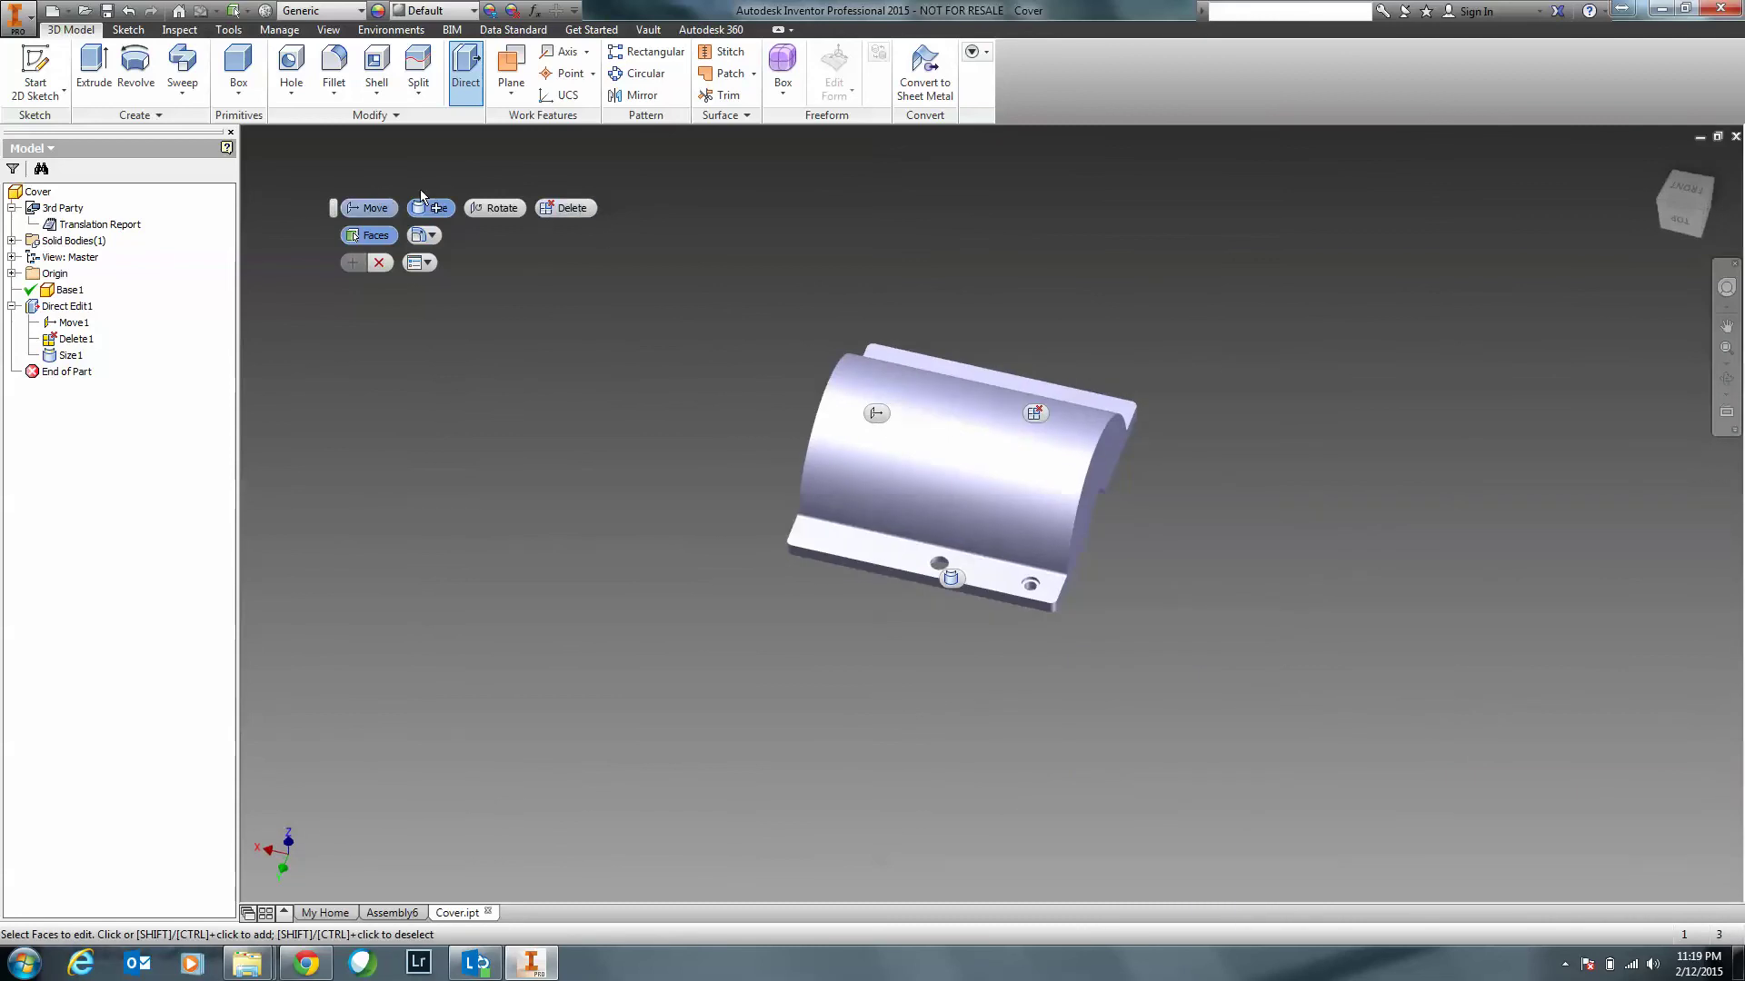
pyautogui.click(496, 212)
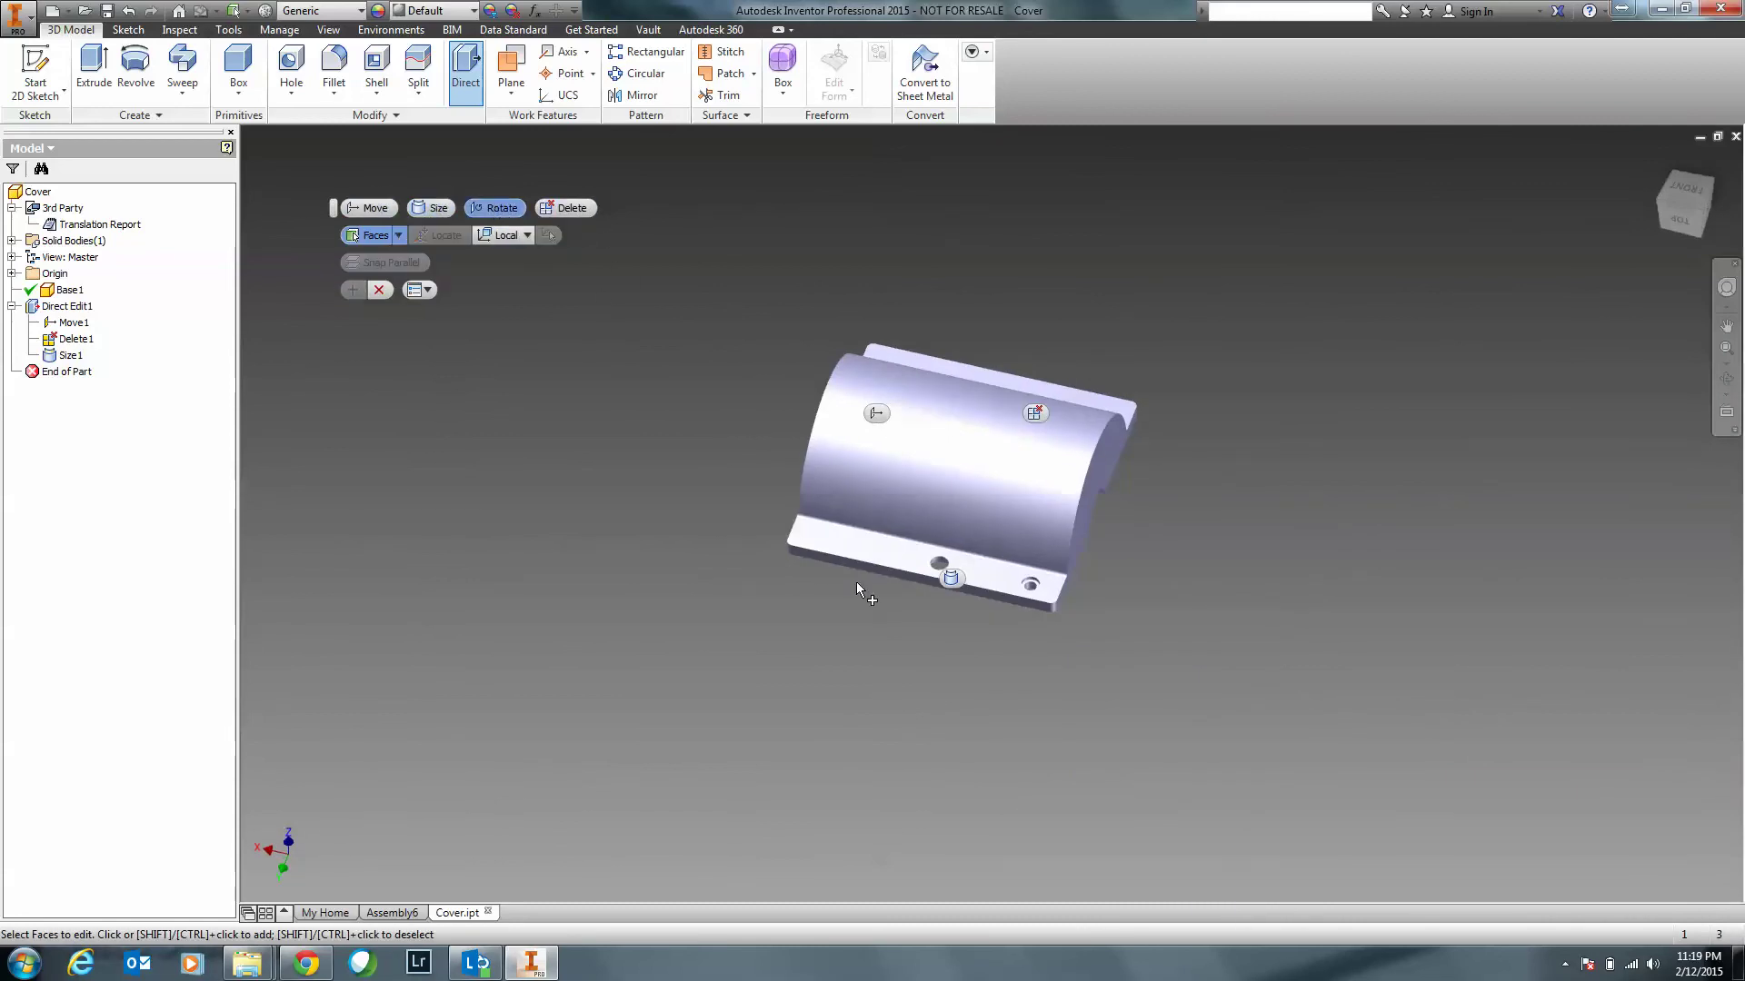
# Rotate the flange's long side face to taper the flange, apply it, and exit direct editing.
pyautogui.scroll(5, 856, 581)
pyautogui.moveTo(1609, 651); pyautogui.dragTo(1286, 584, button='middle')
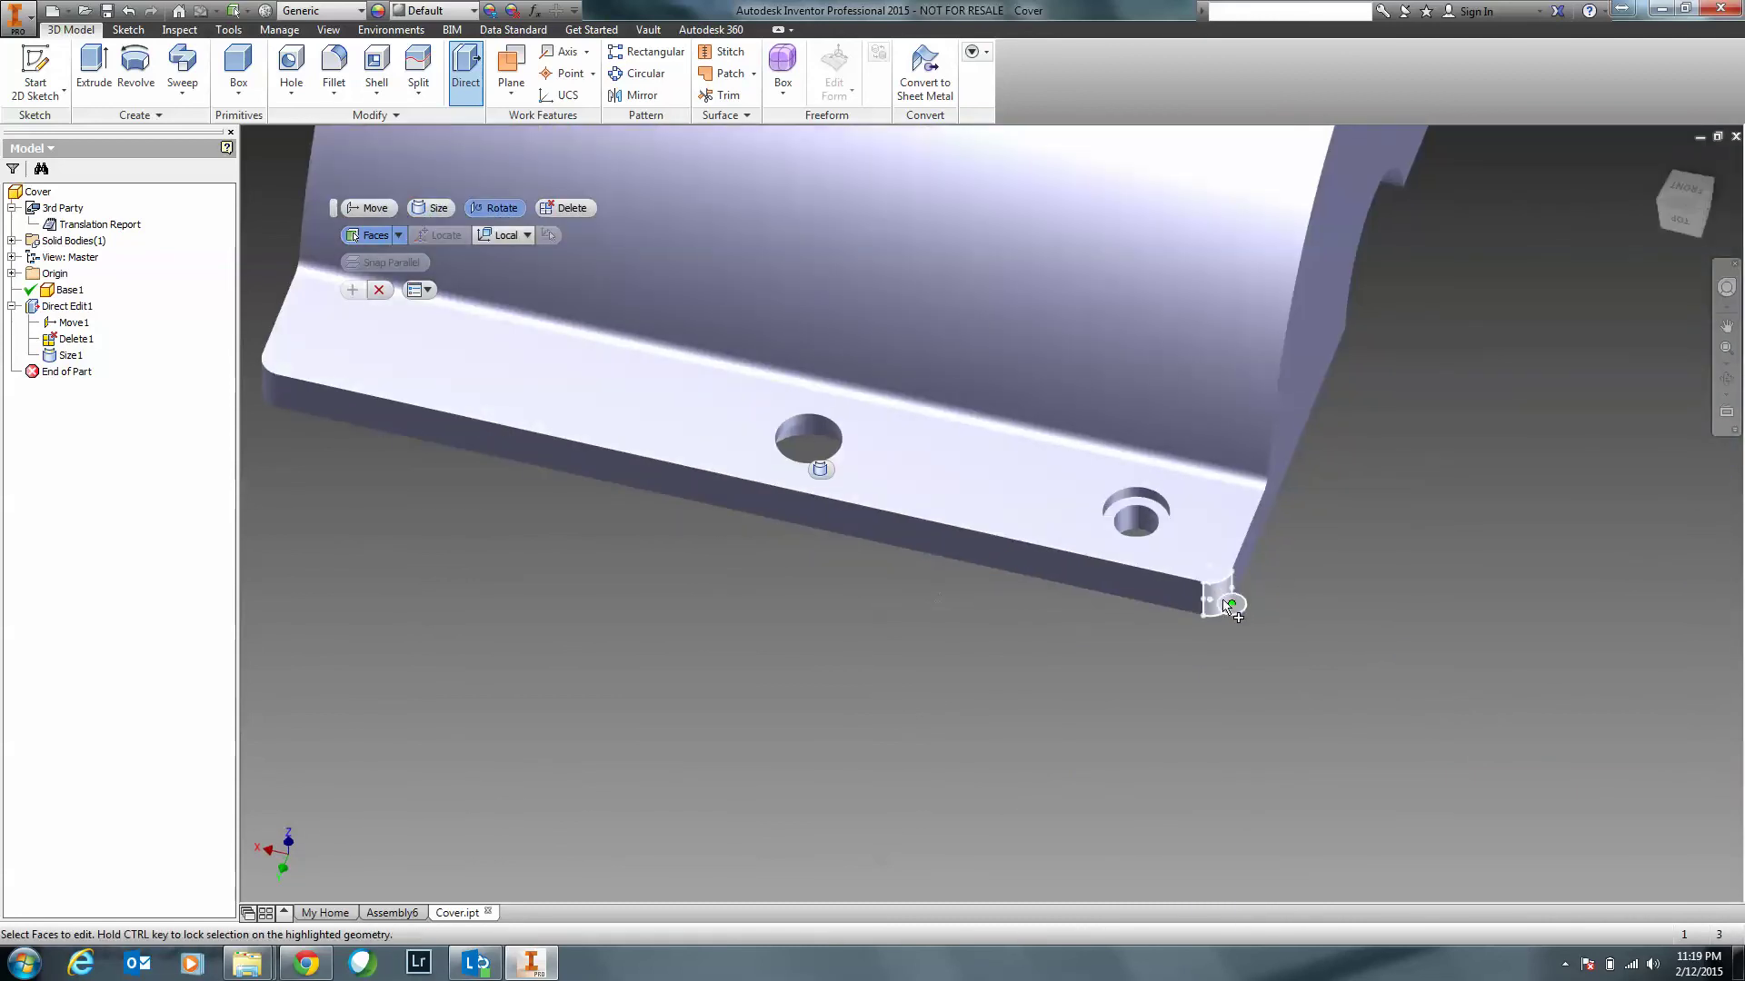
pyautogui.scroll(5, 1212, 596)
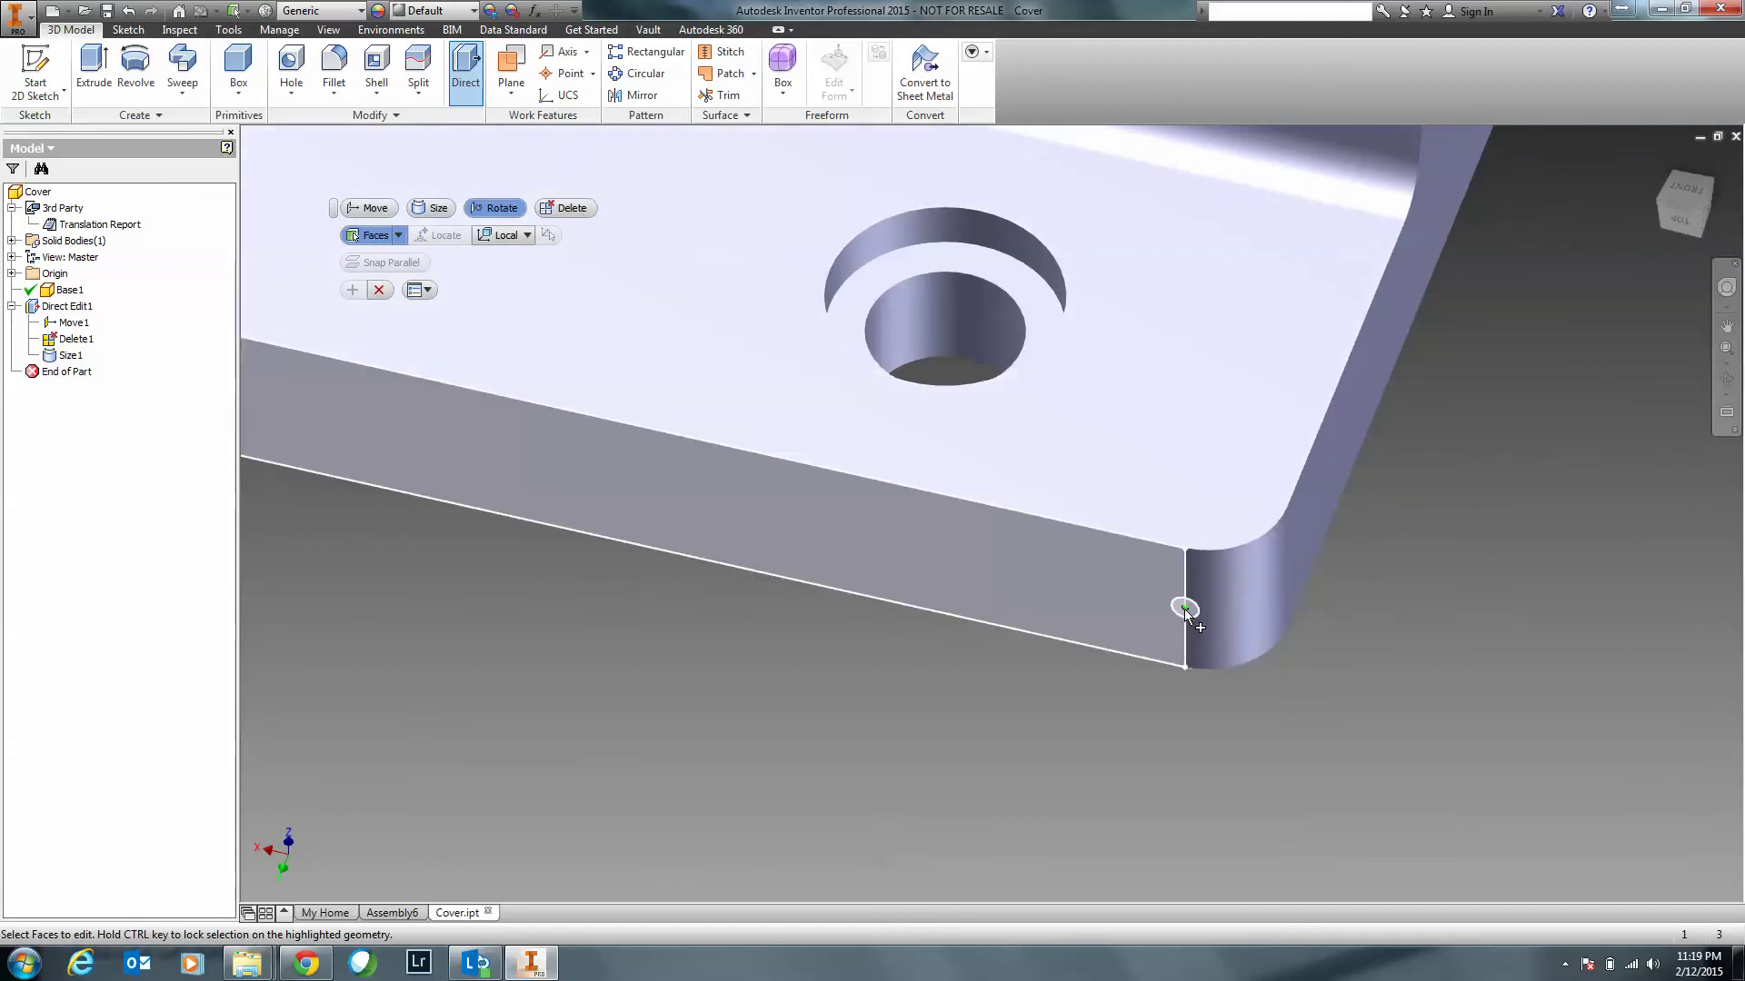
pyautogui.click(1185, 611)
pyautogui.scroll(-5, 1170, 624)
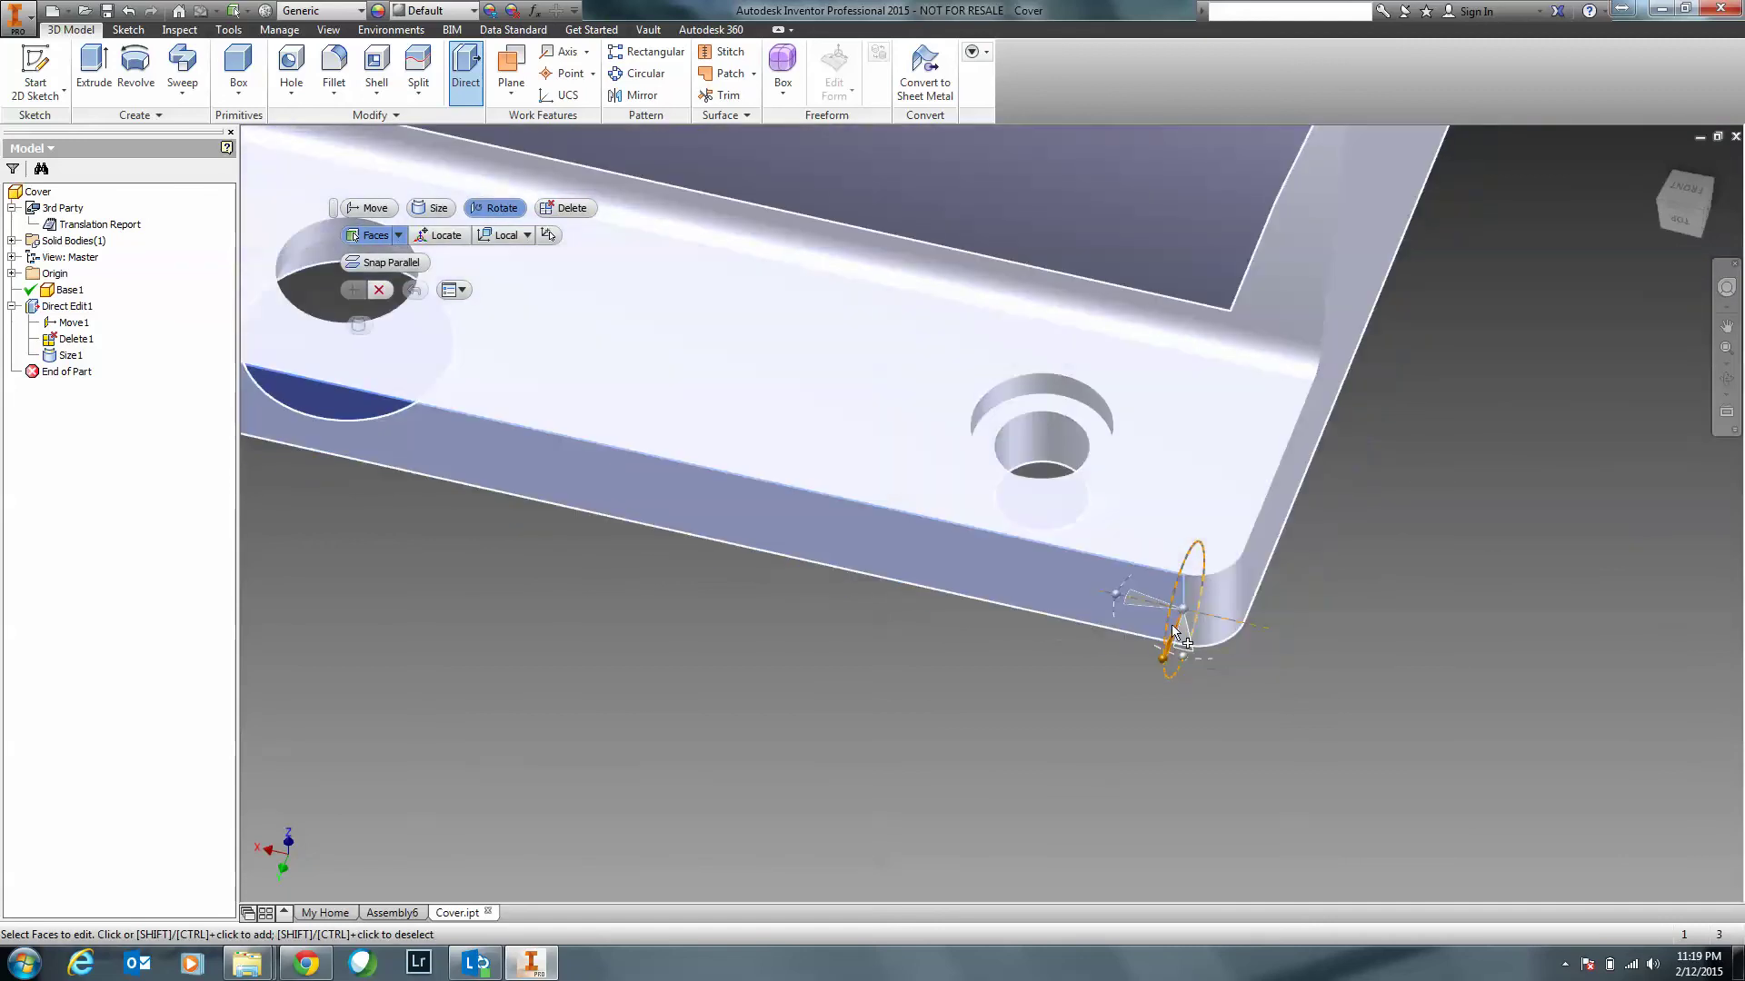
pyautogui.scroll(-3, 1113, 610)
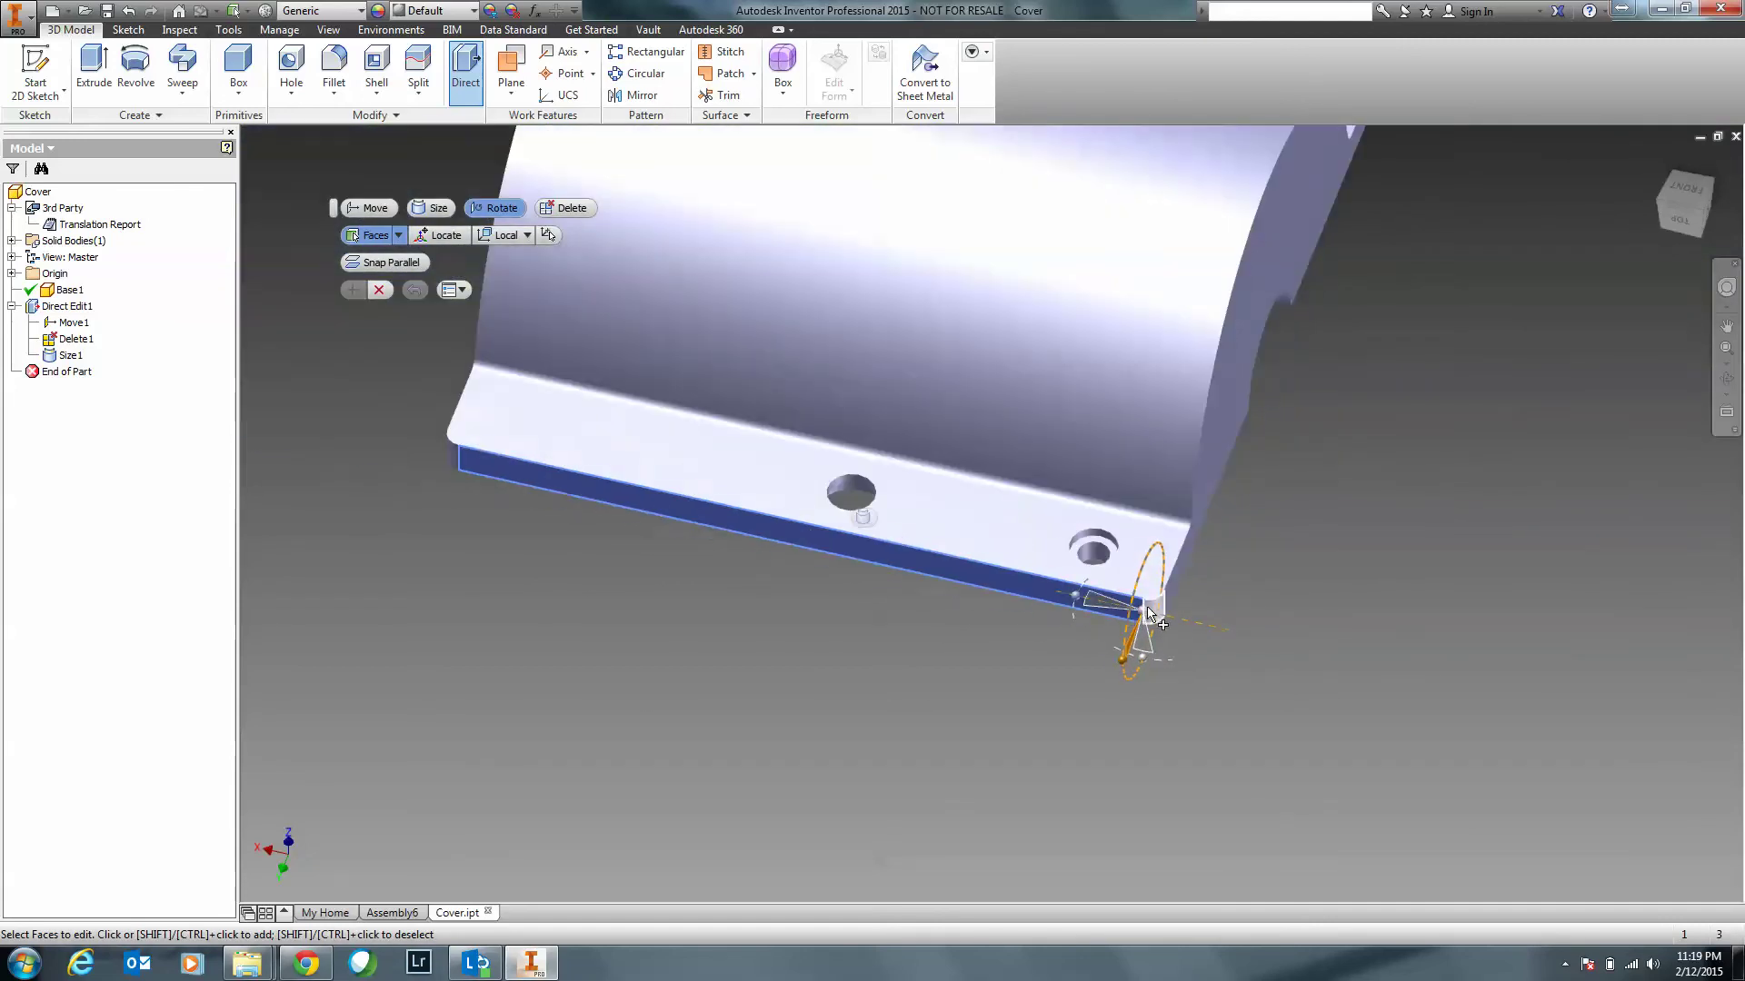
pyautogui.moveTo(1119, 610); pyautogui.dragTo(1079, 622)
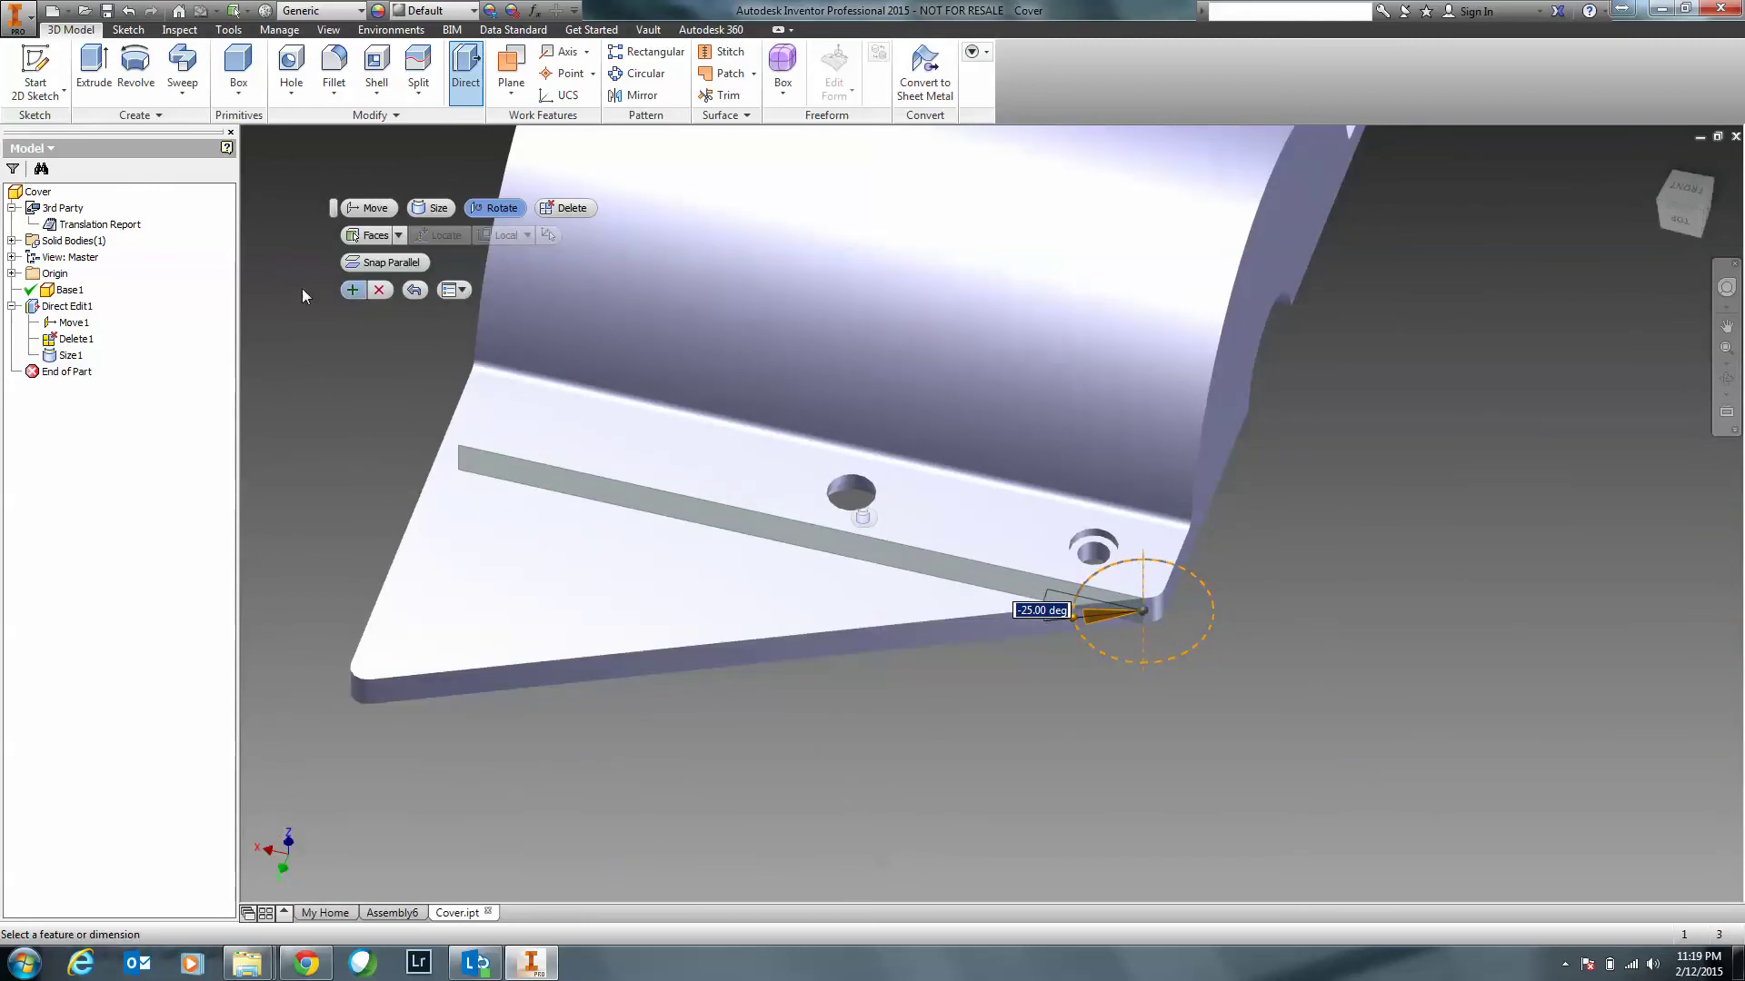
pyautogui.click(353, 289)
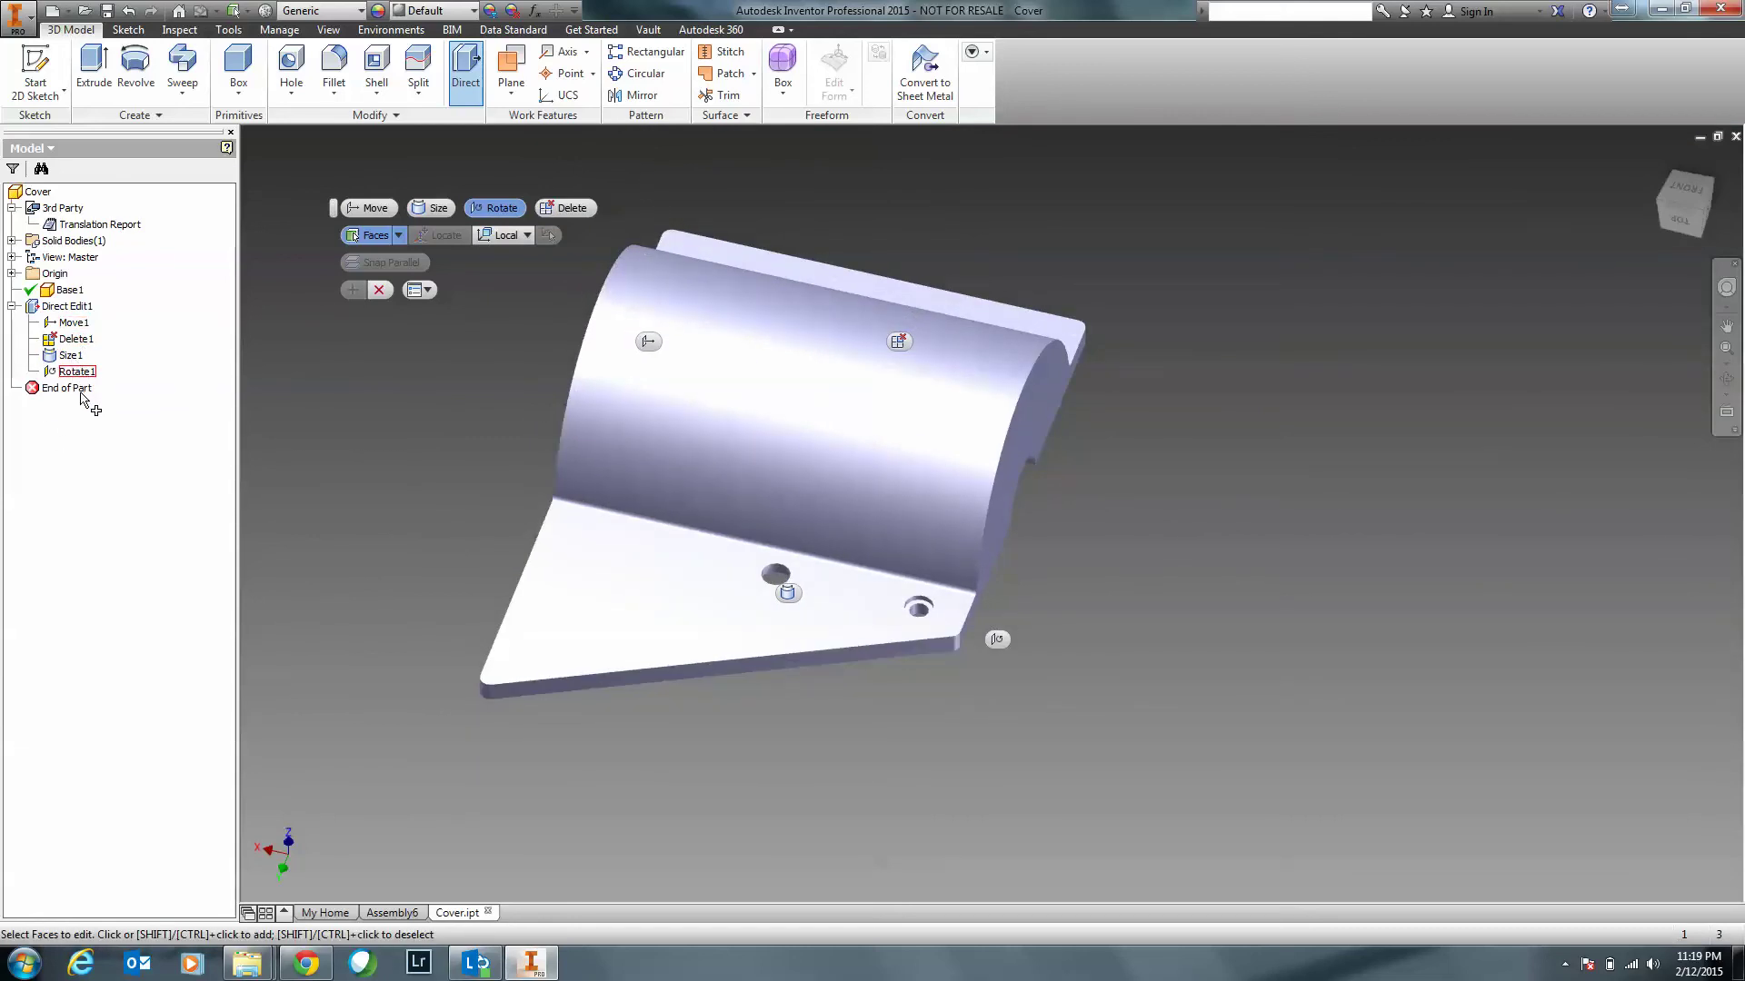
pyautogui.click(380, 291)
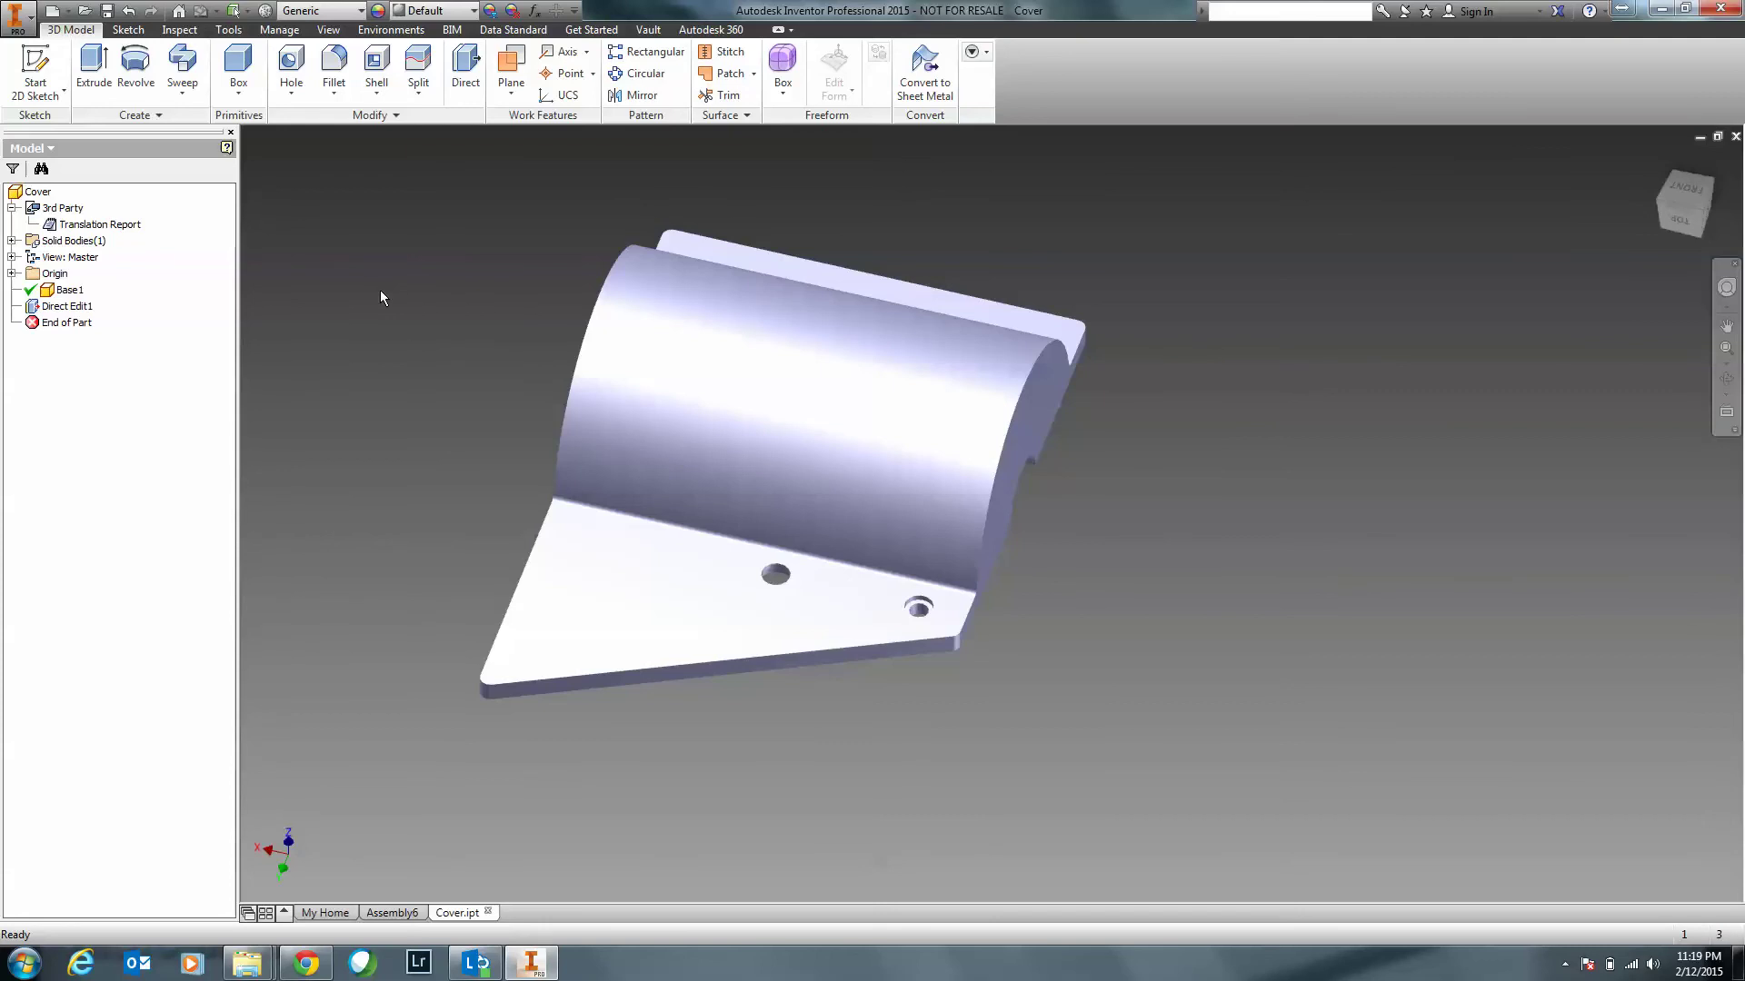
# Switch to Assembly6 and open the Place Component dialog.
pyautogui.click(397, 911)
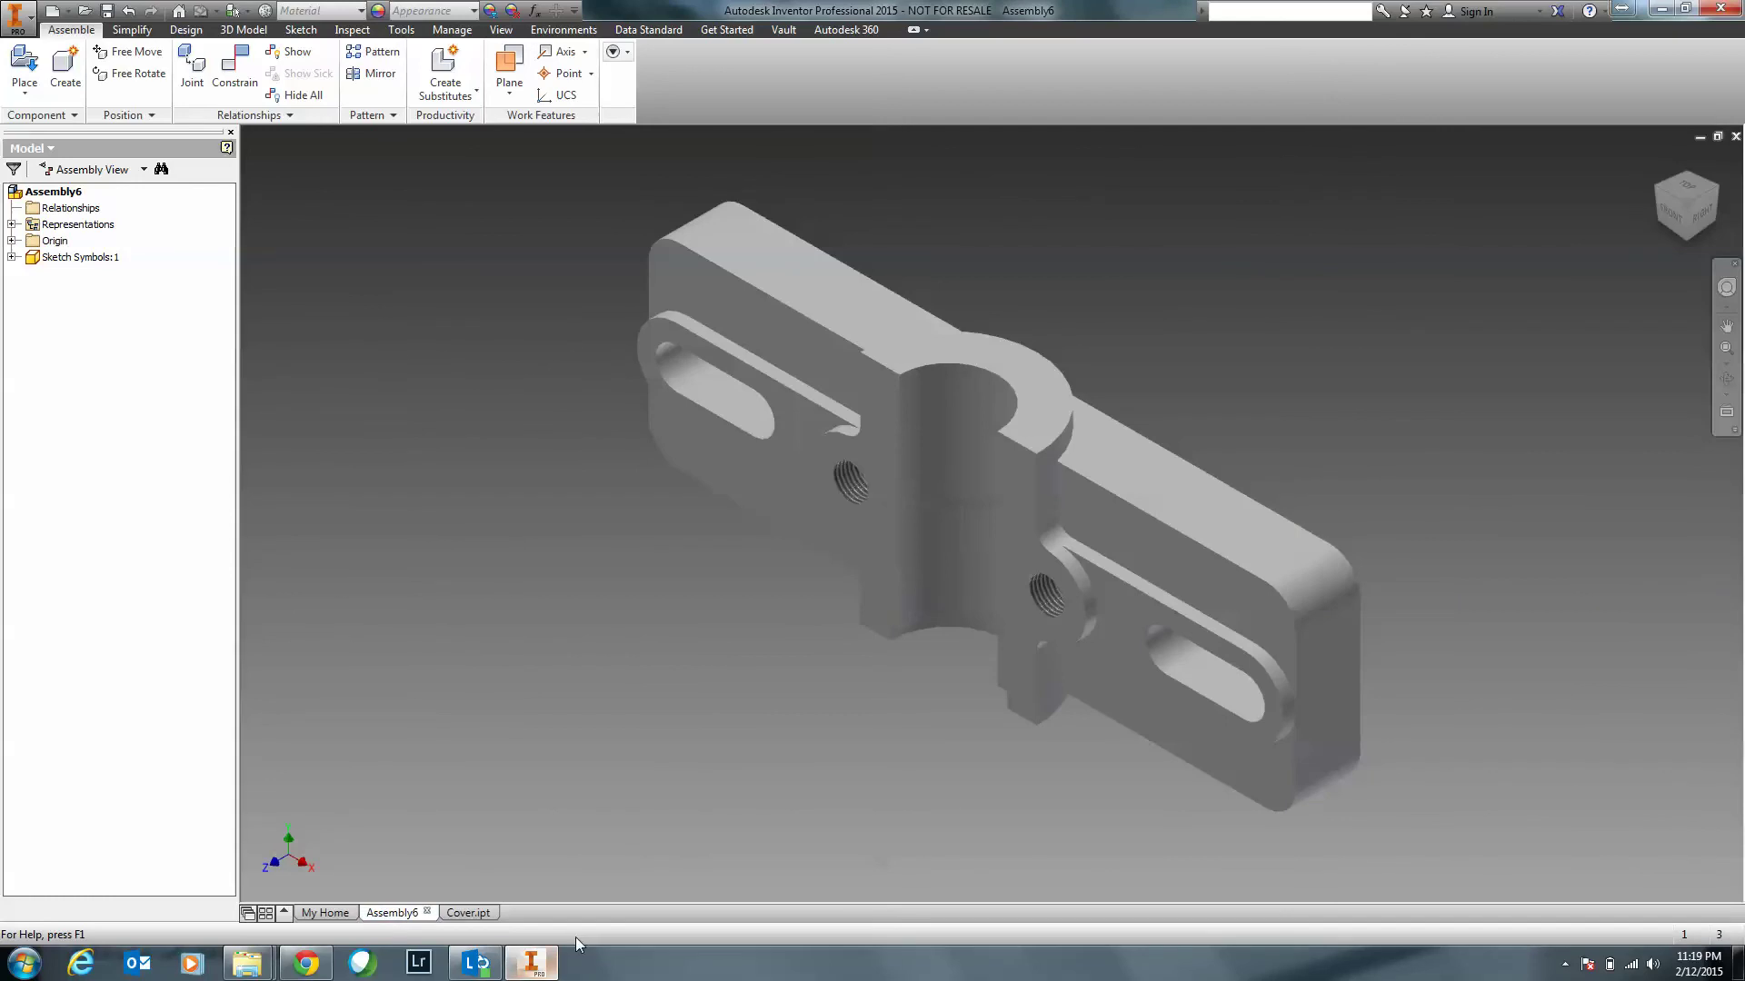
pyautogui.scroll(4, 764, 571)
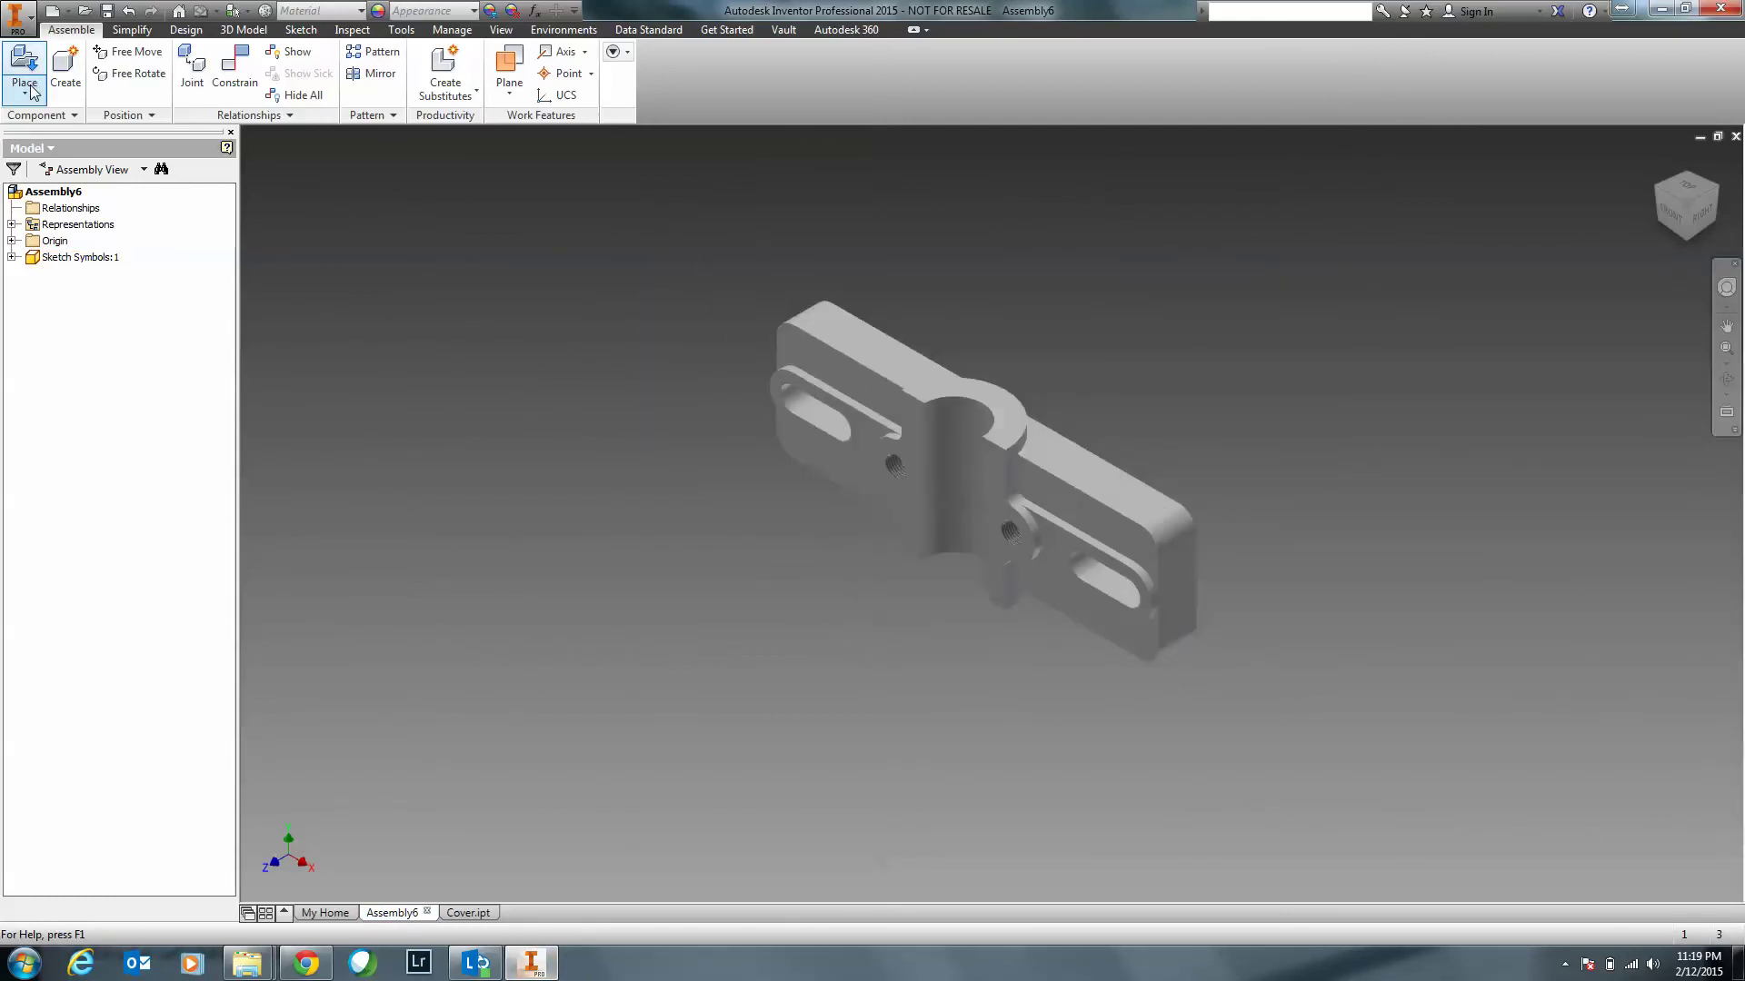
pyautogui.click(30, 91)
pyautogui.click(41, 124)
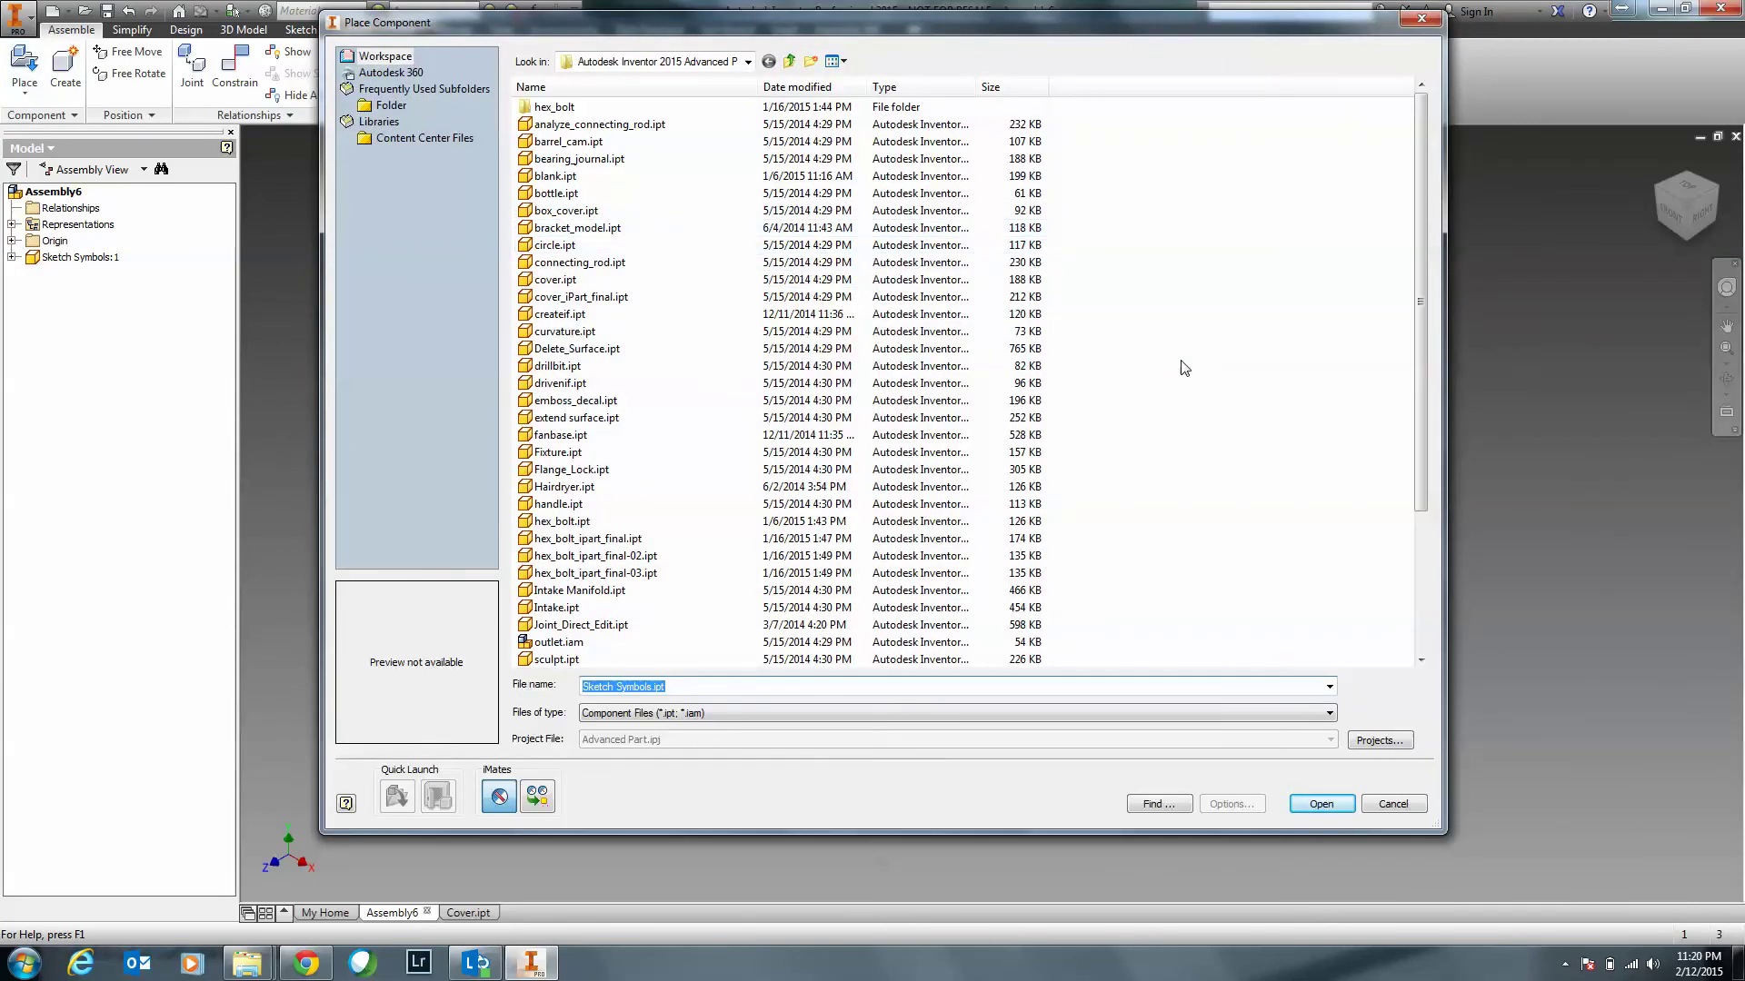
# Place Pillow Block Bearing.STEP, filtered by STEP files, into Assembly6 beside the cover.
pyautogui.click(722, 714)
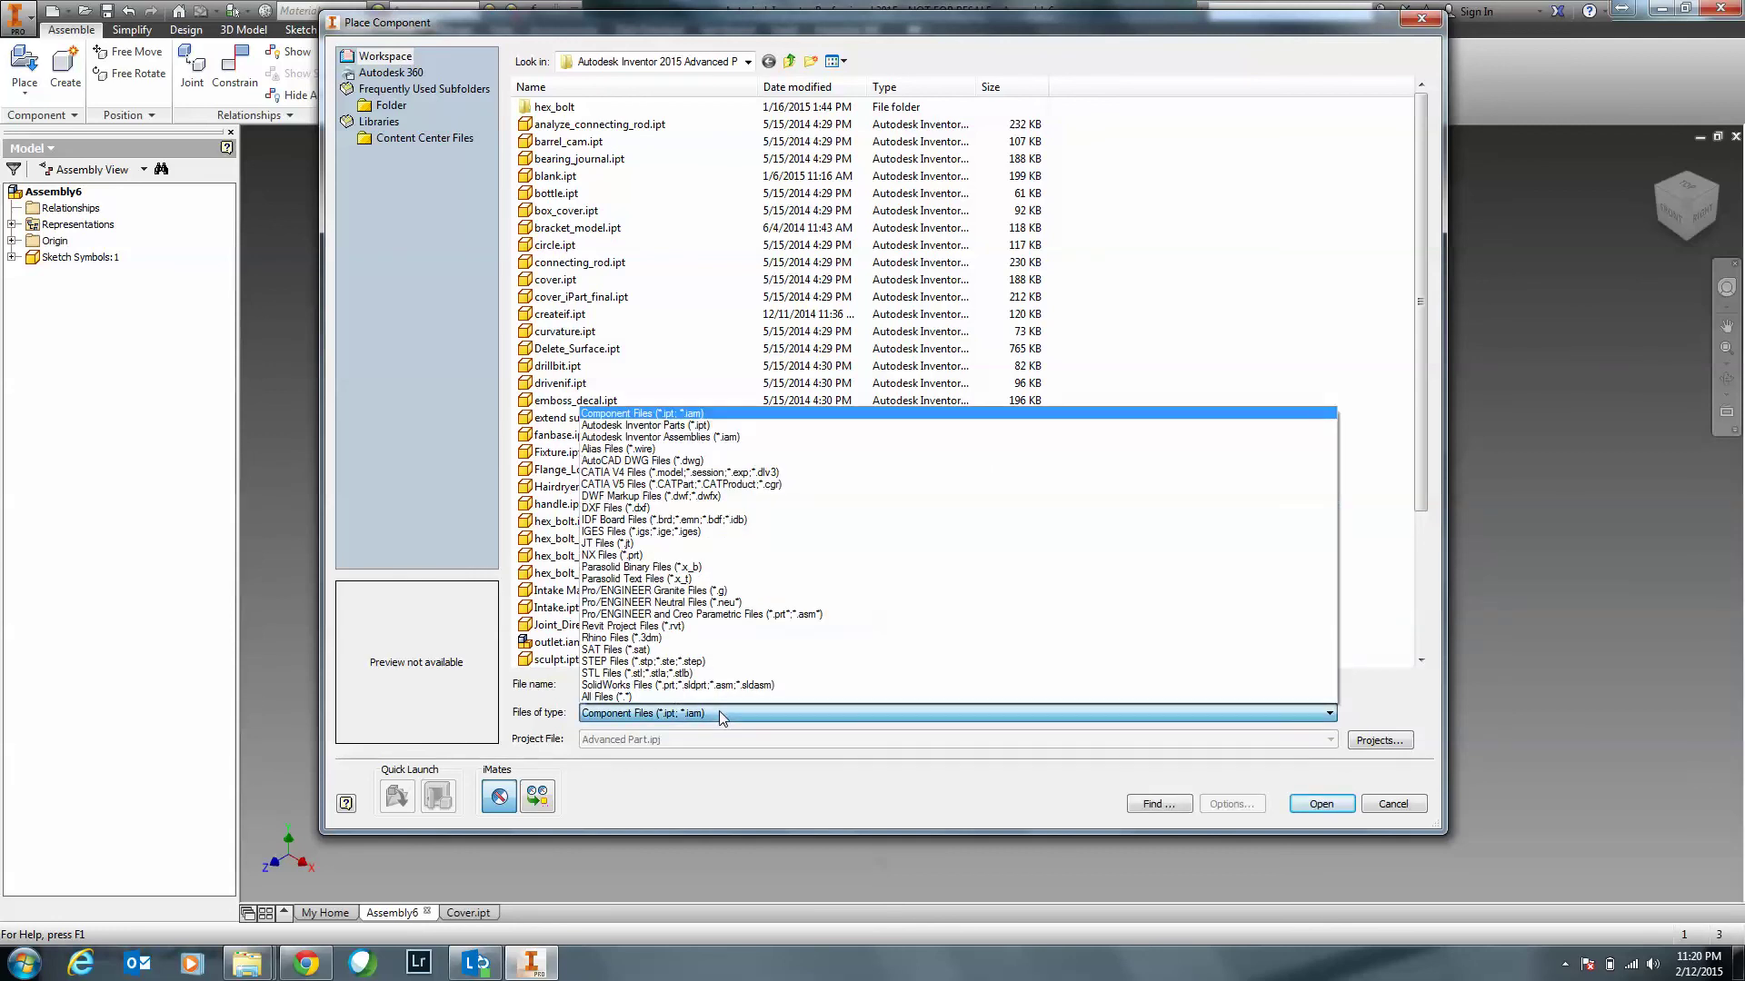
pyautogui.click(724, 662)
pyautogui.click(595, 194)
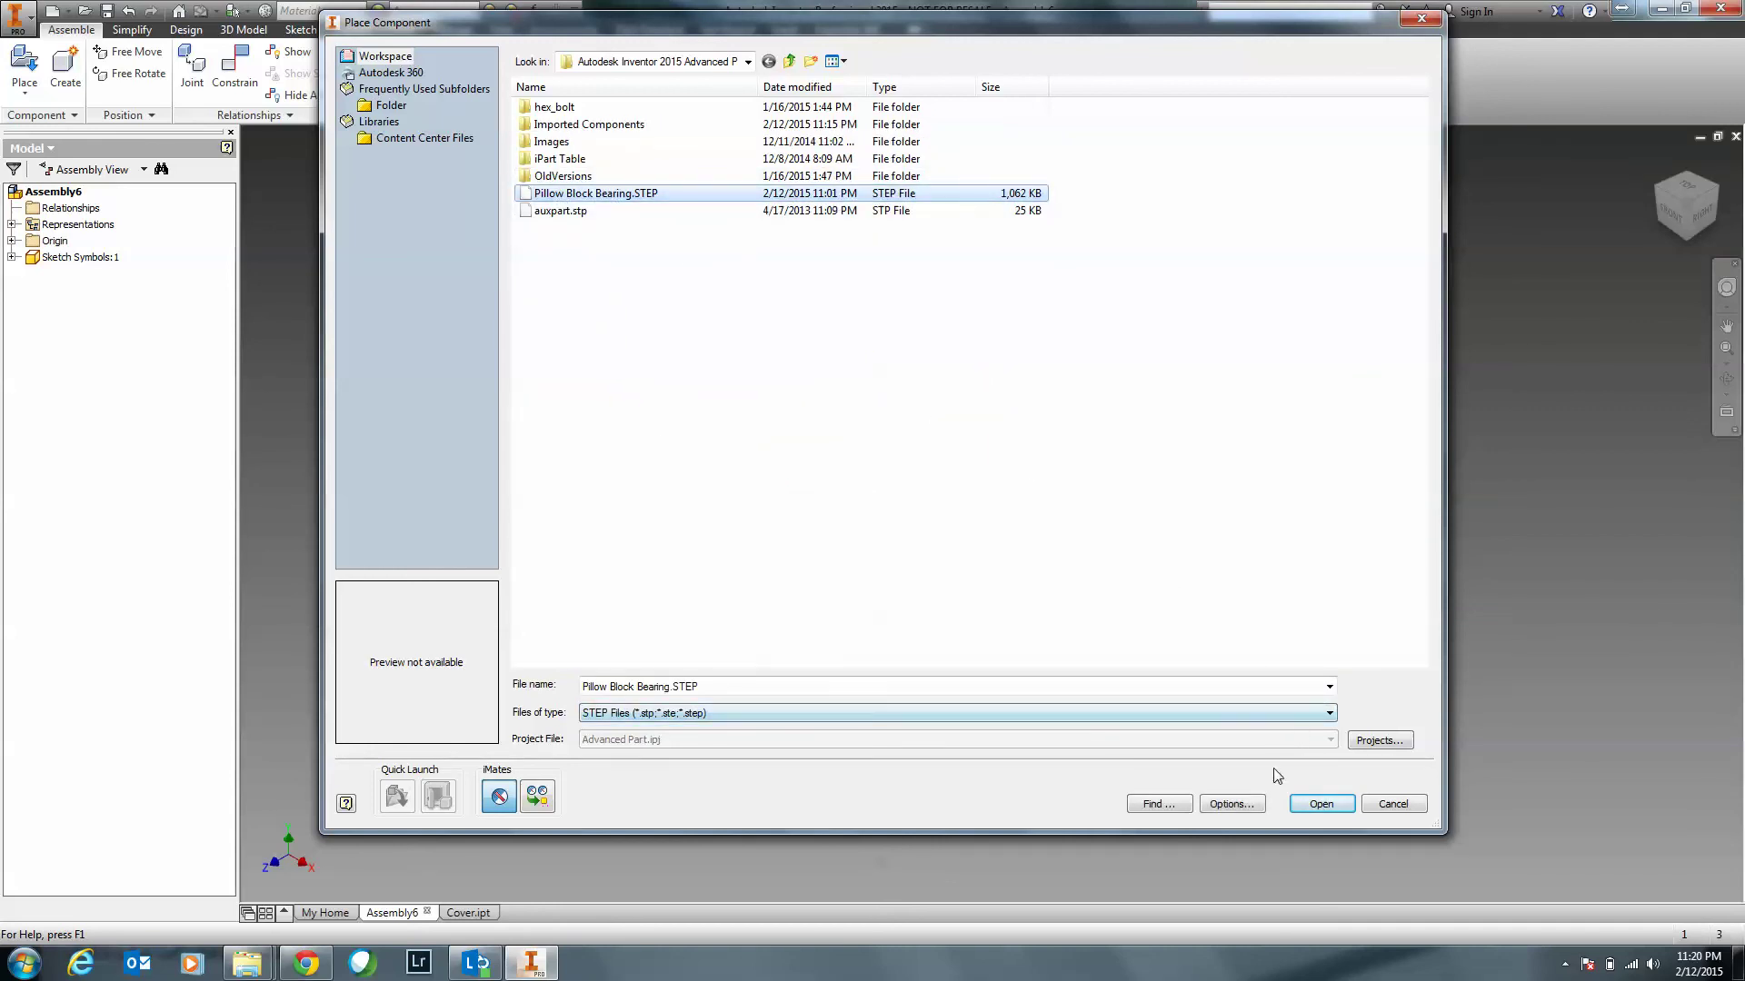
pyautogui.click(1319, 804)
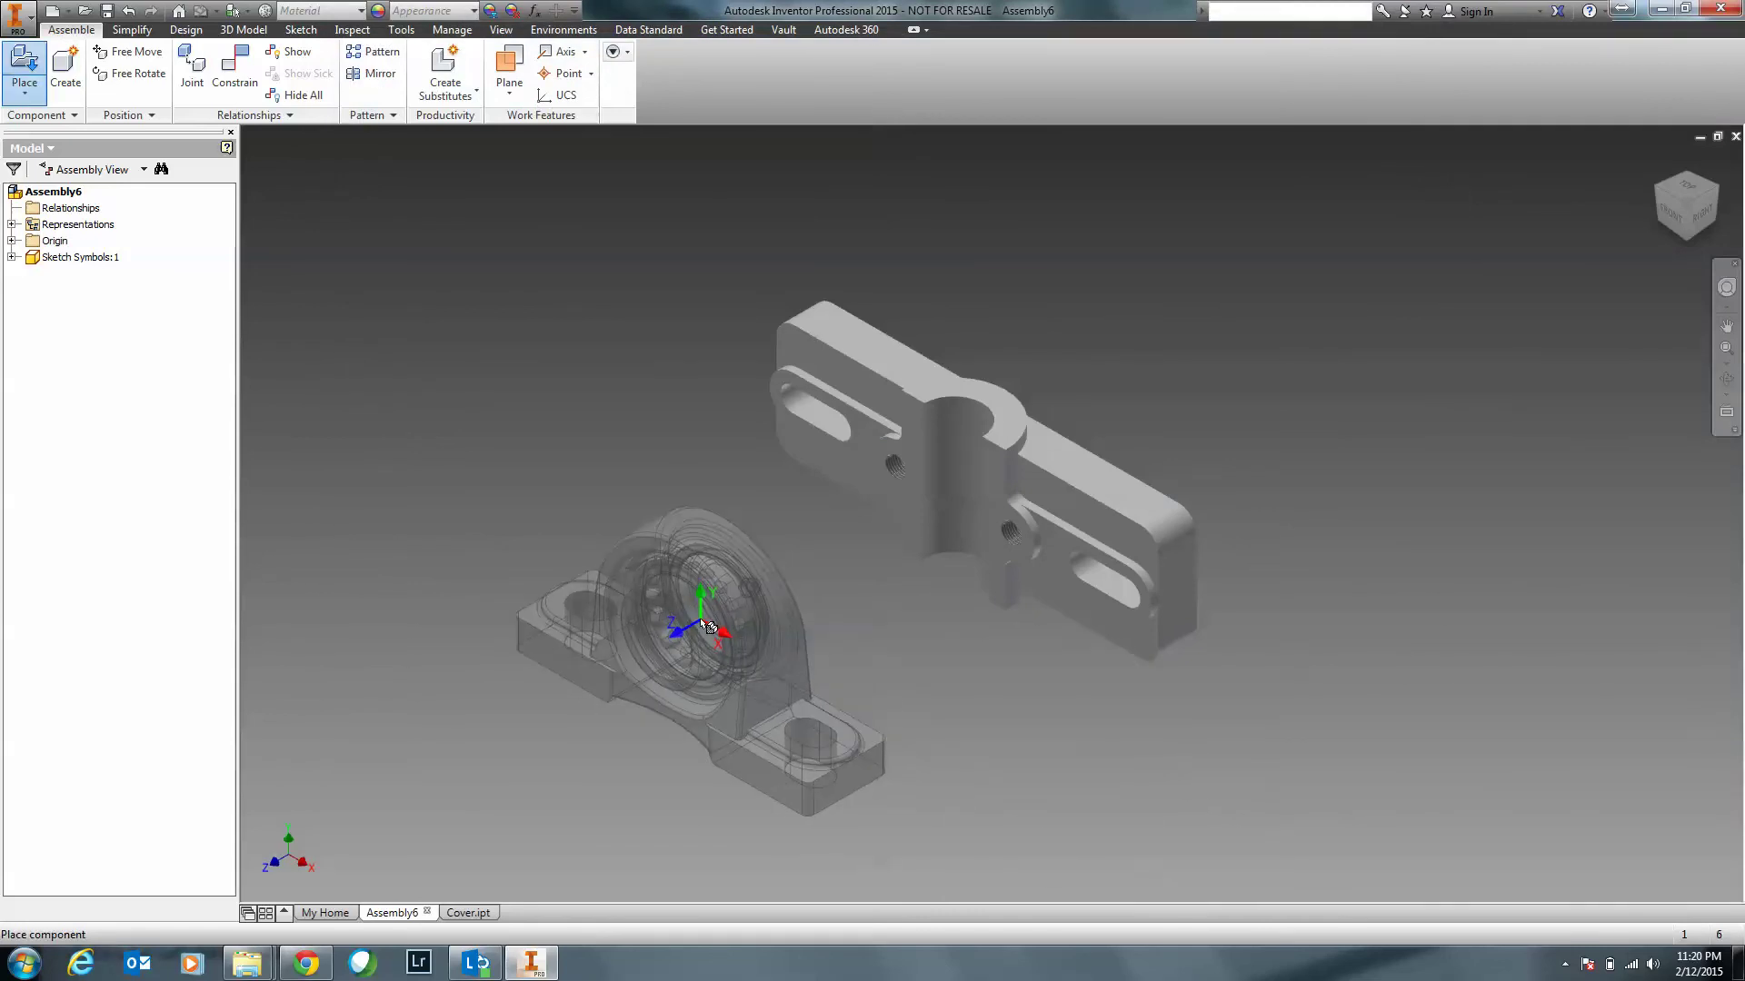
pyautogui.click(656, 583)
# Finish placing the Pillow Block Bearing and open it as its own assembly document.
pyautogui.rightClick(610, 309)
pyautogui.click(691, 309)
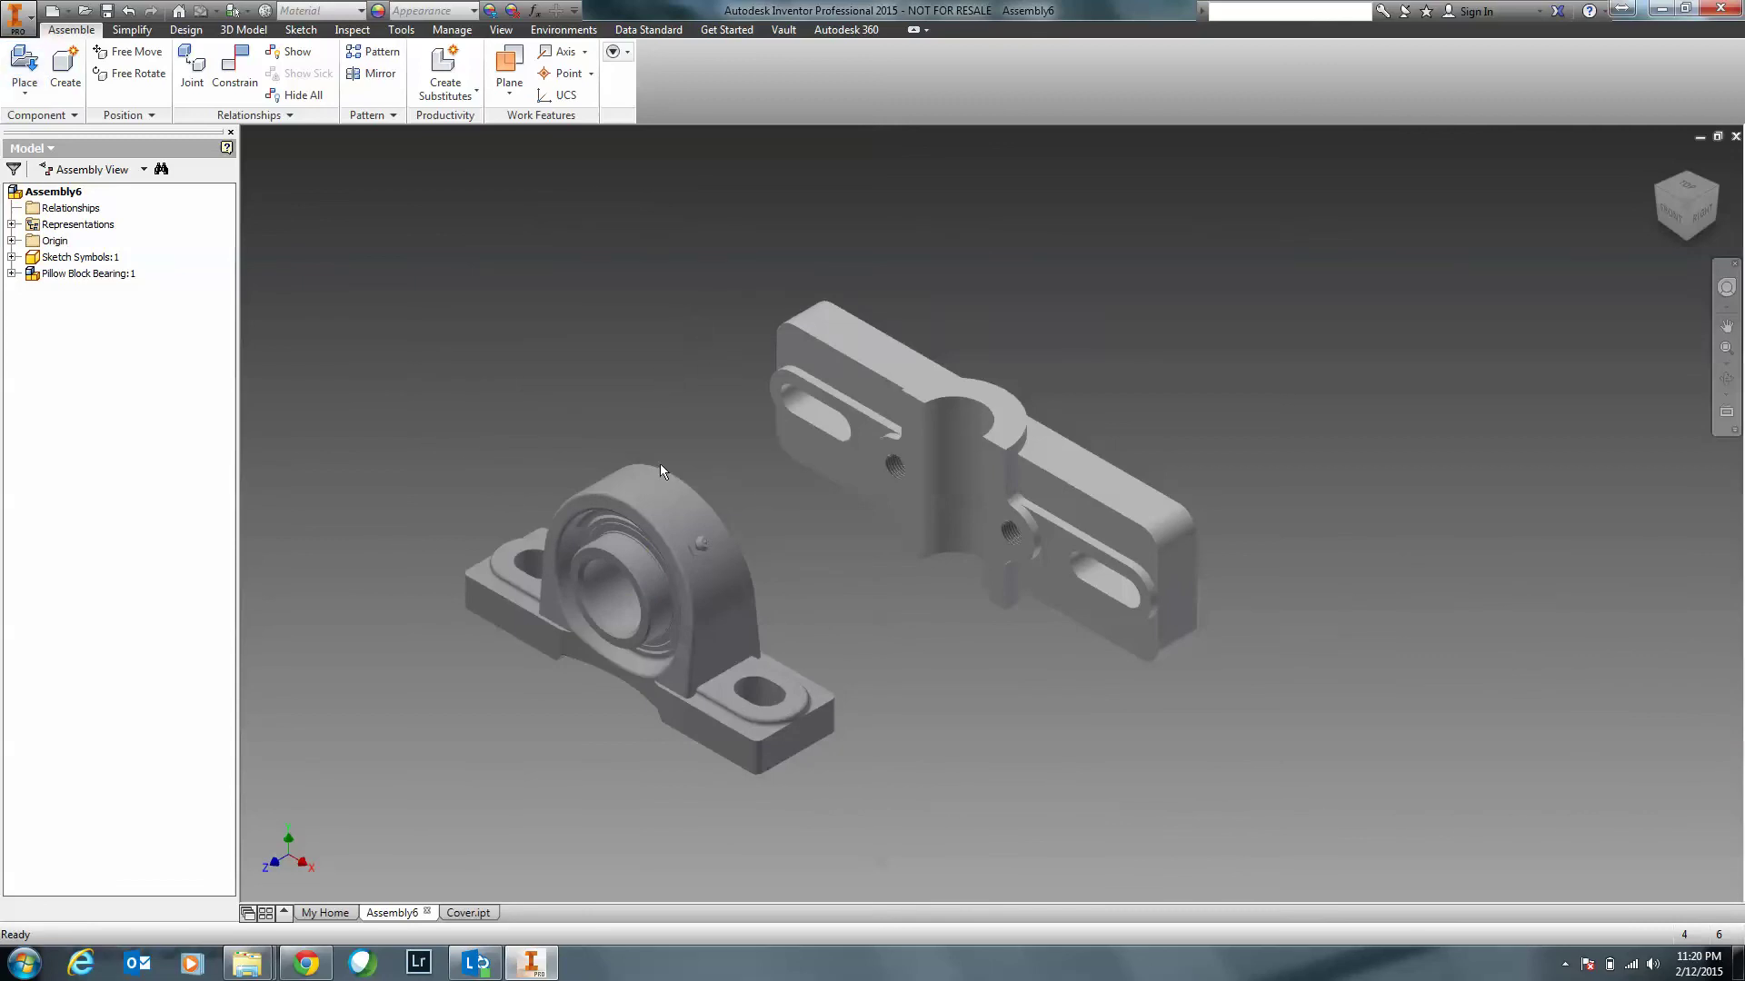
pyautogui.click(668, 531)
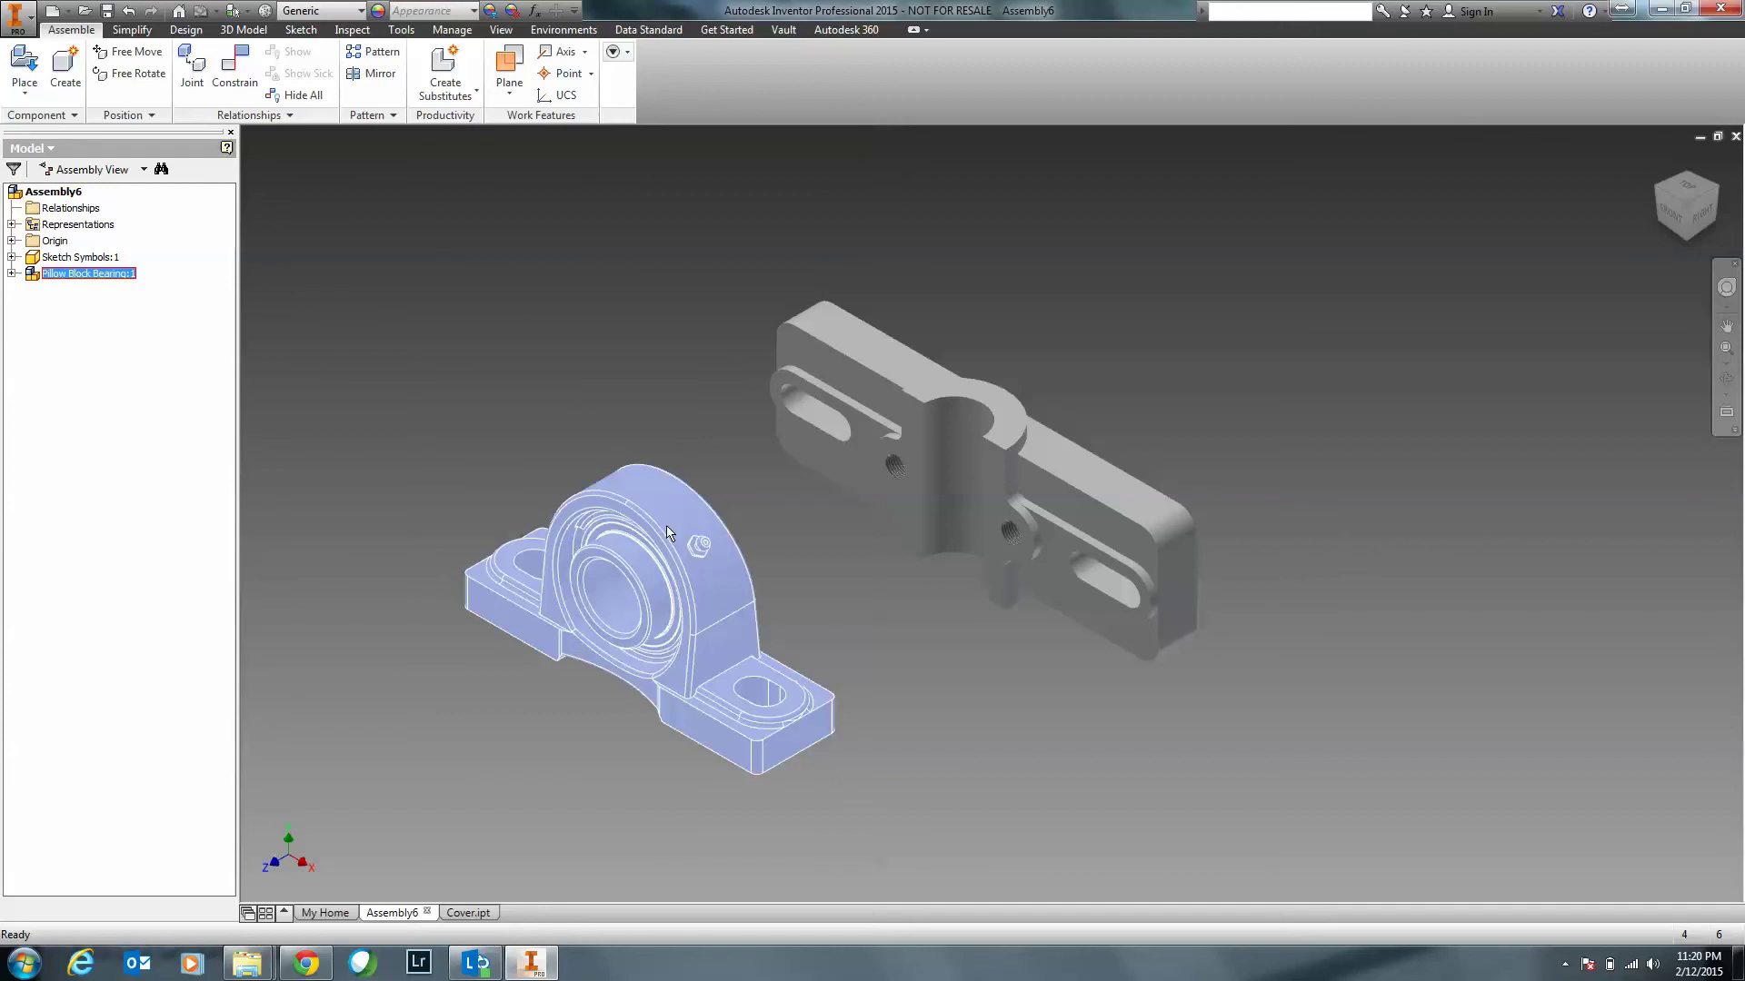
pyautogui.rightClick(668, 531)
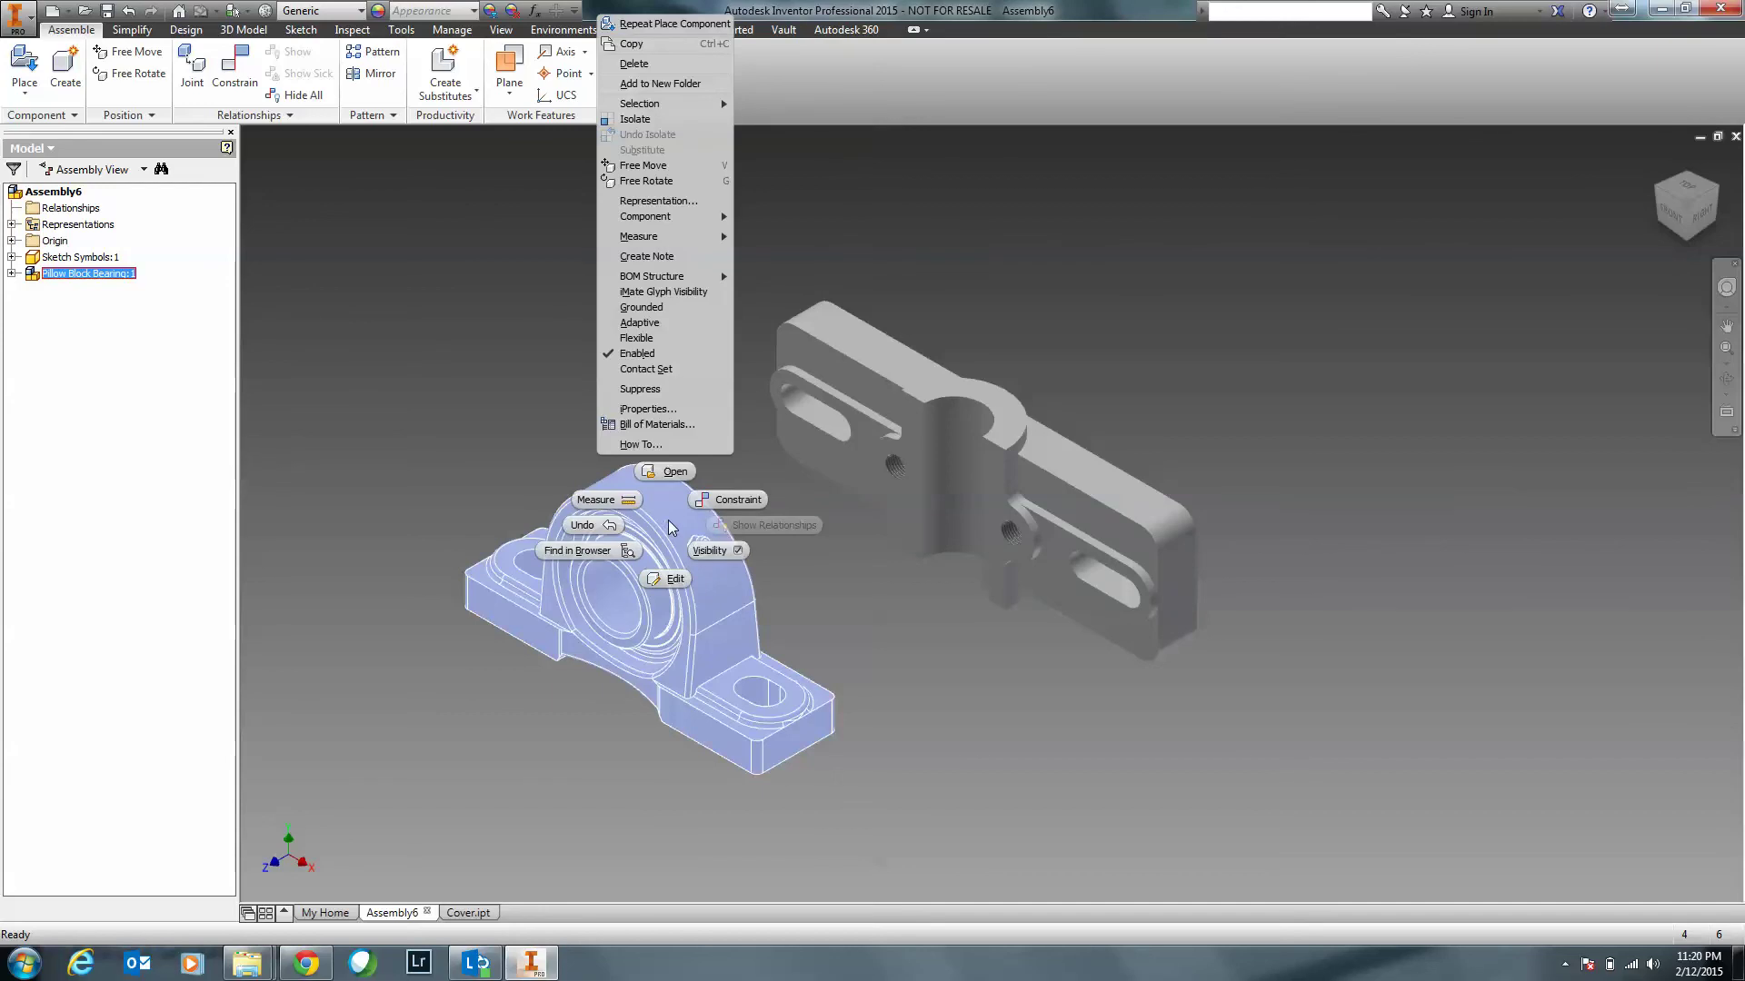
pyautogui.click(672, 471)
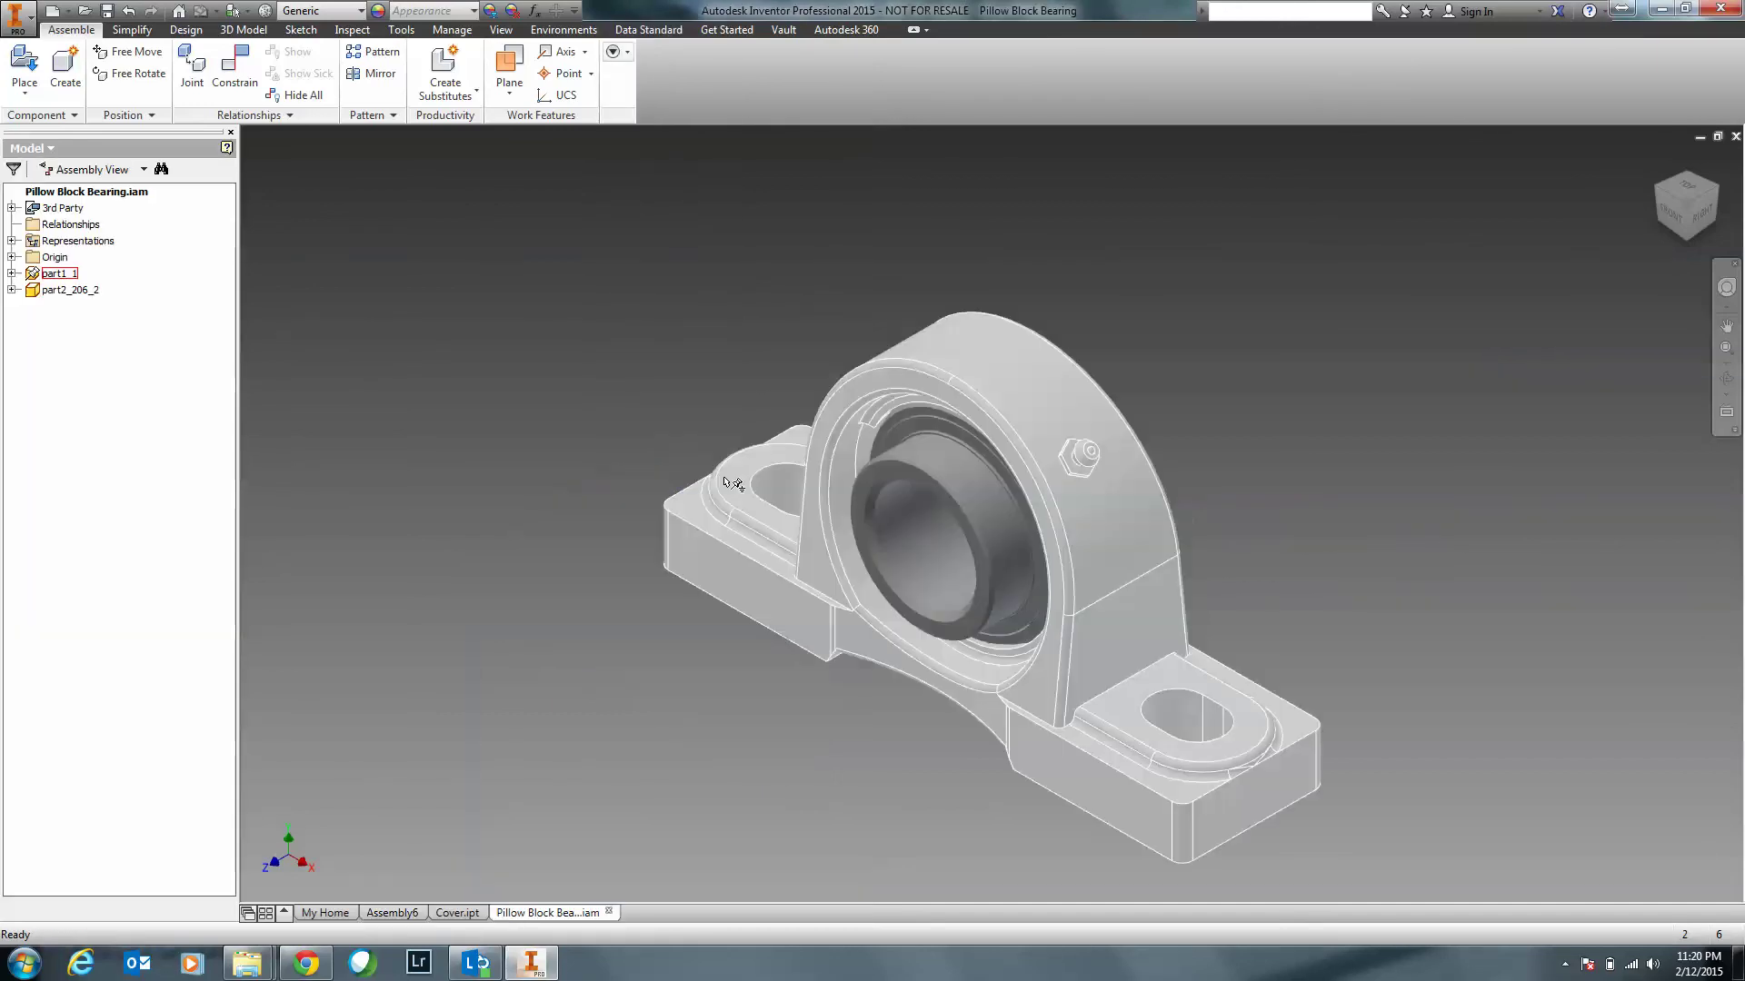
# Select the bearing's components, part2_206_2 and the housing part1_1, and bring up the housing's context menu.
pyautogui.click(618, 479)
pyautogui.click(936, 516)
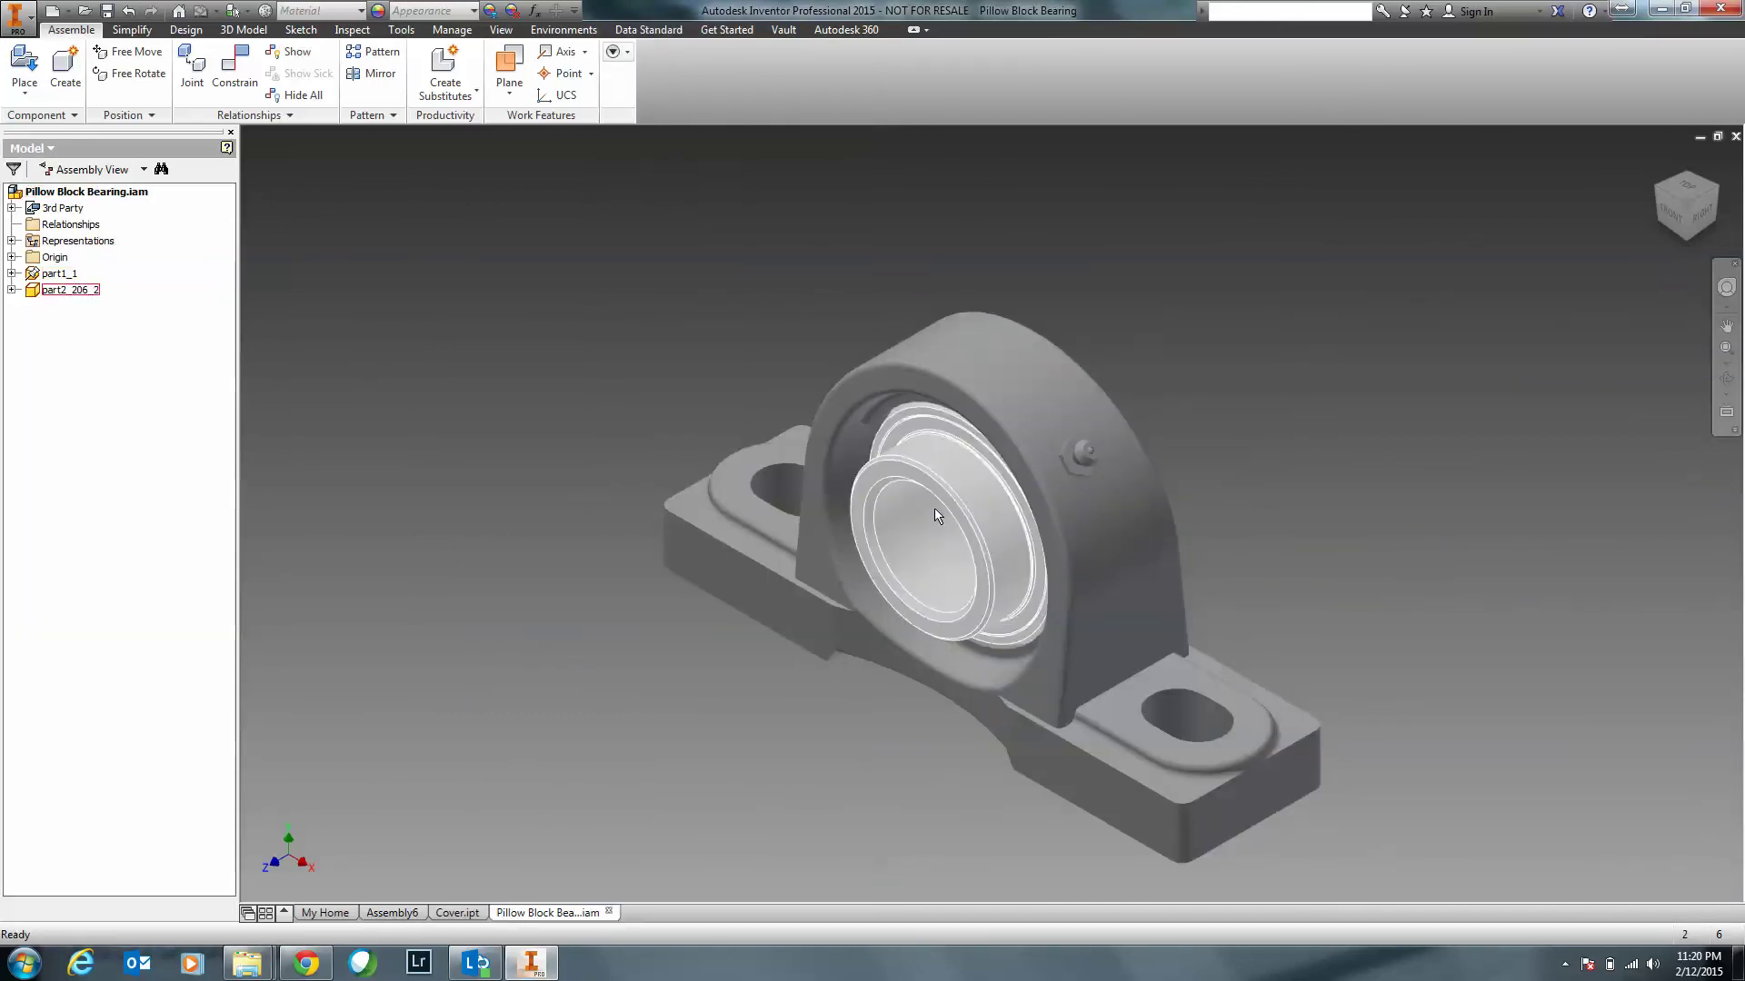
pyautogui.click(114, 387)
pyautogui.click(781, 555)
pyautogui.rightClick(781, 554)
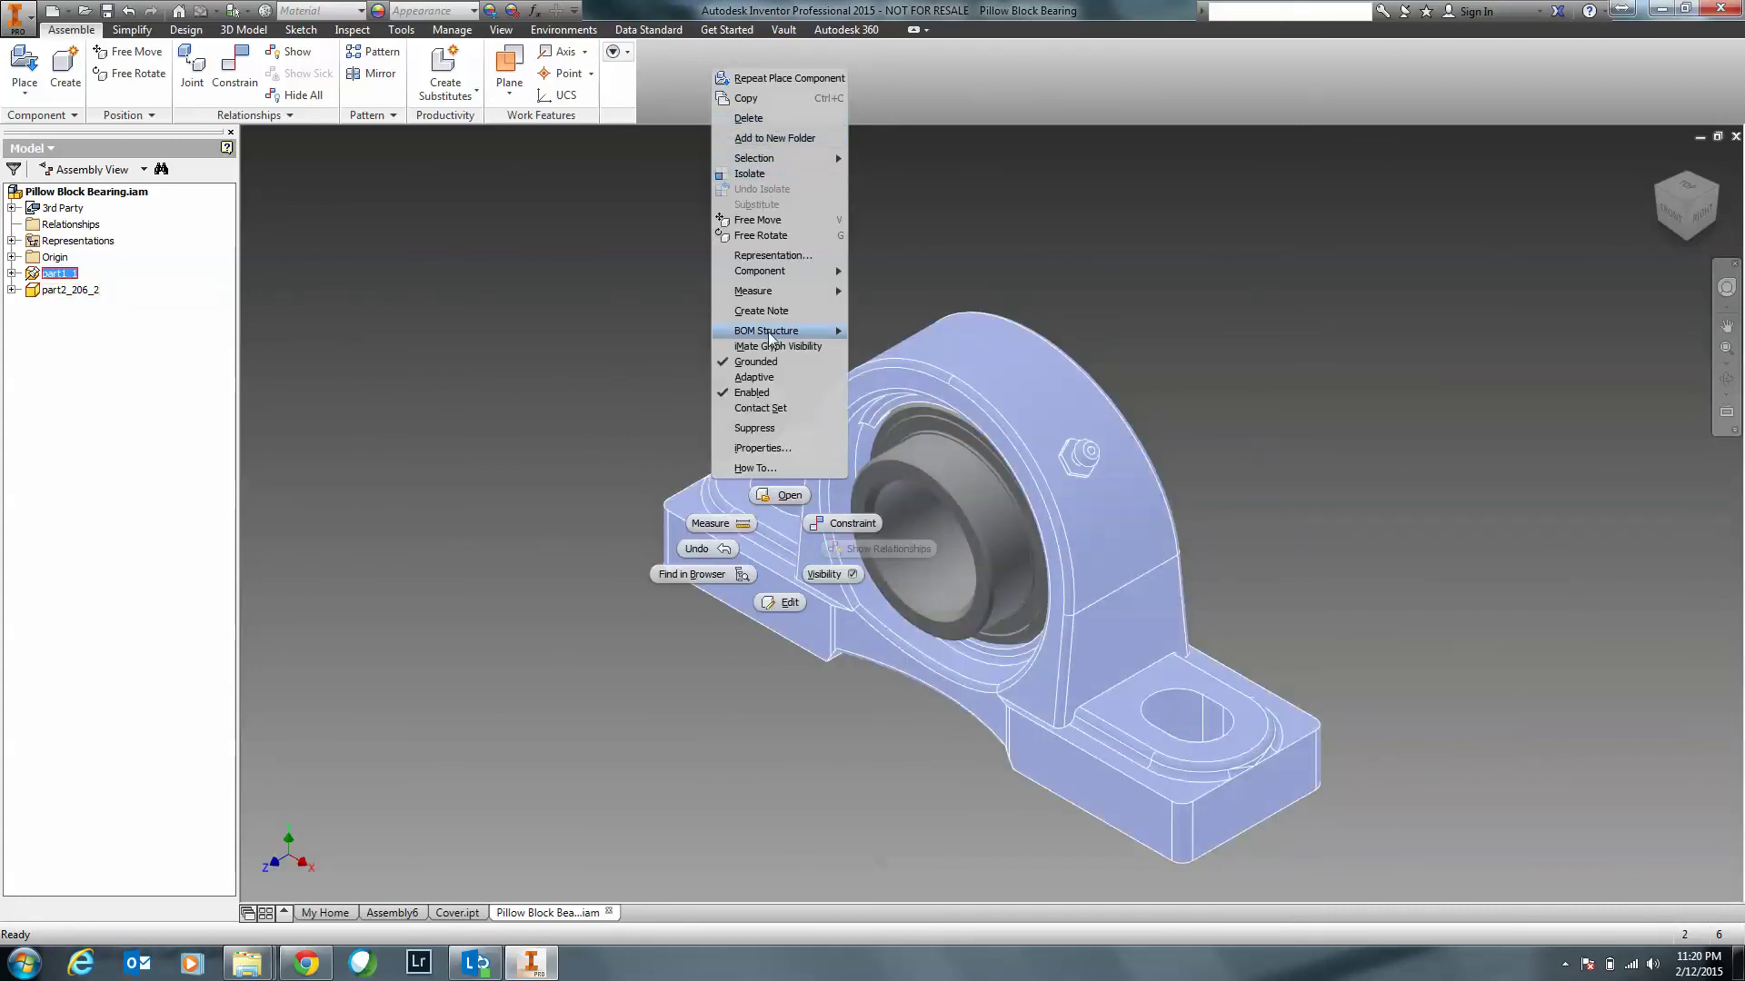
# Open housing part1 separately and expand Solid Bodies to inspect Boss-Revolve5 and Base1.
pyautogui.click(772, 494)
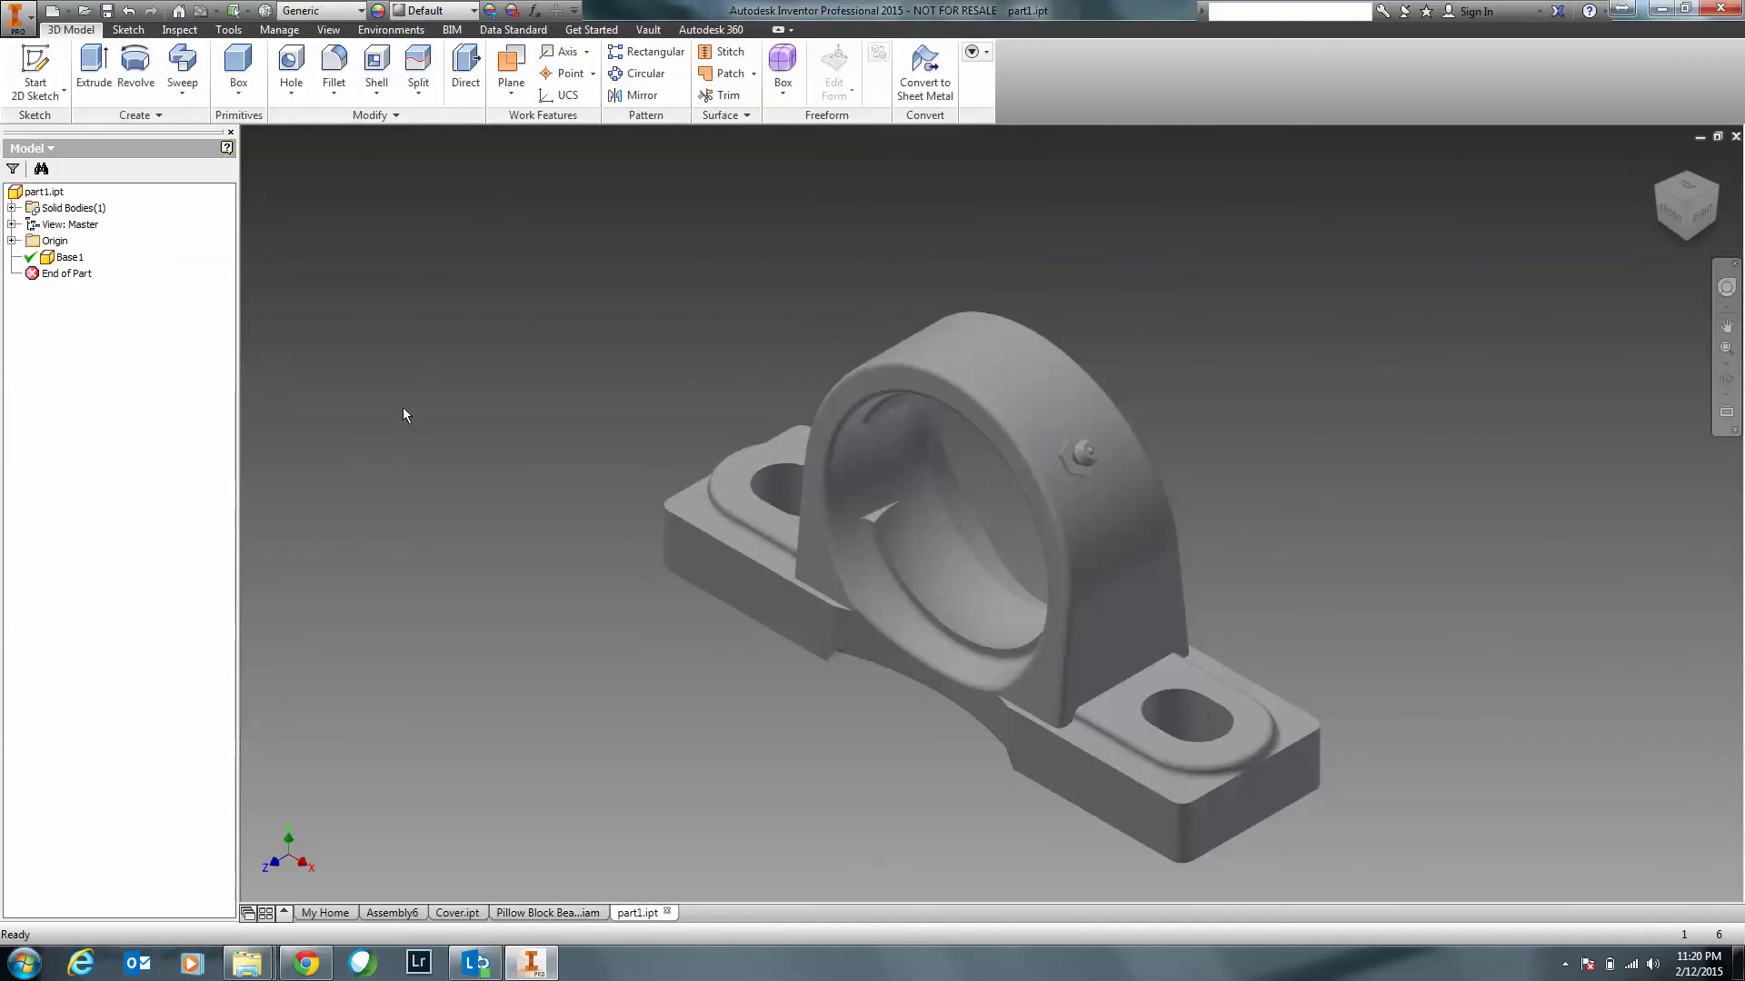
pyautogui.doubleClick(44, 261)
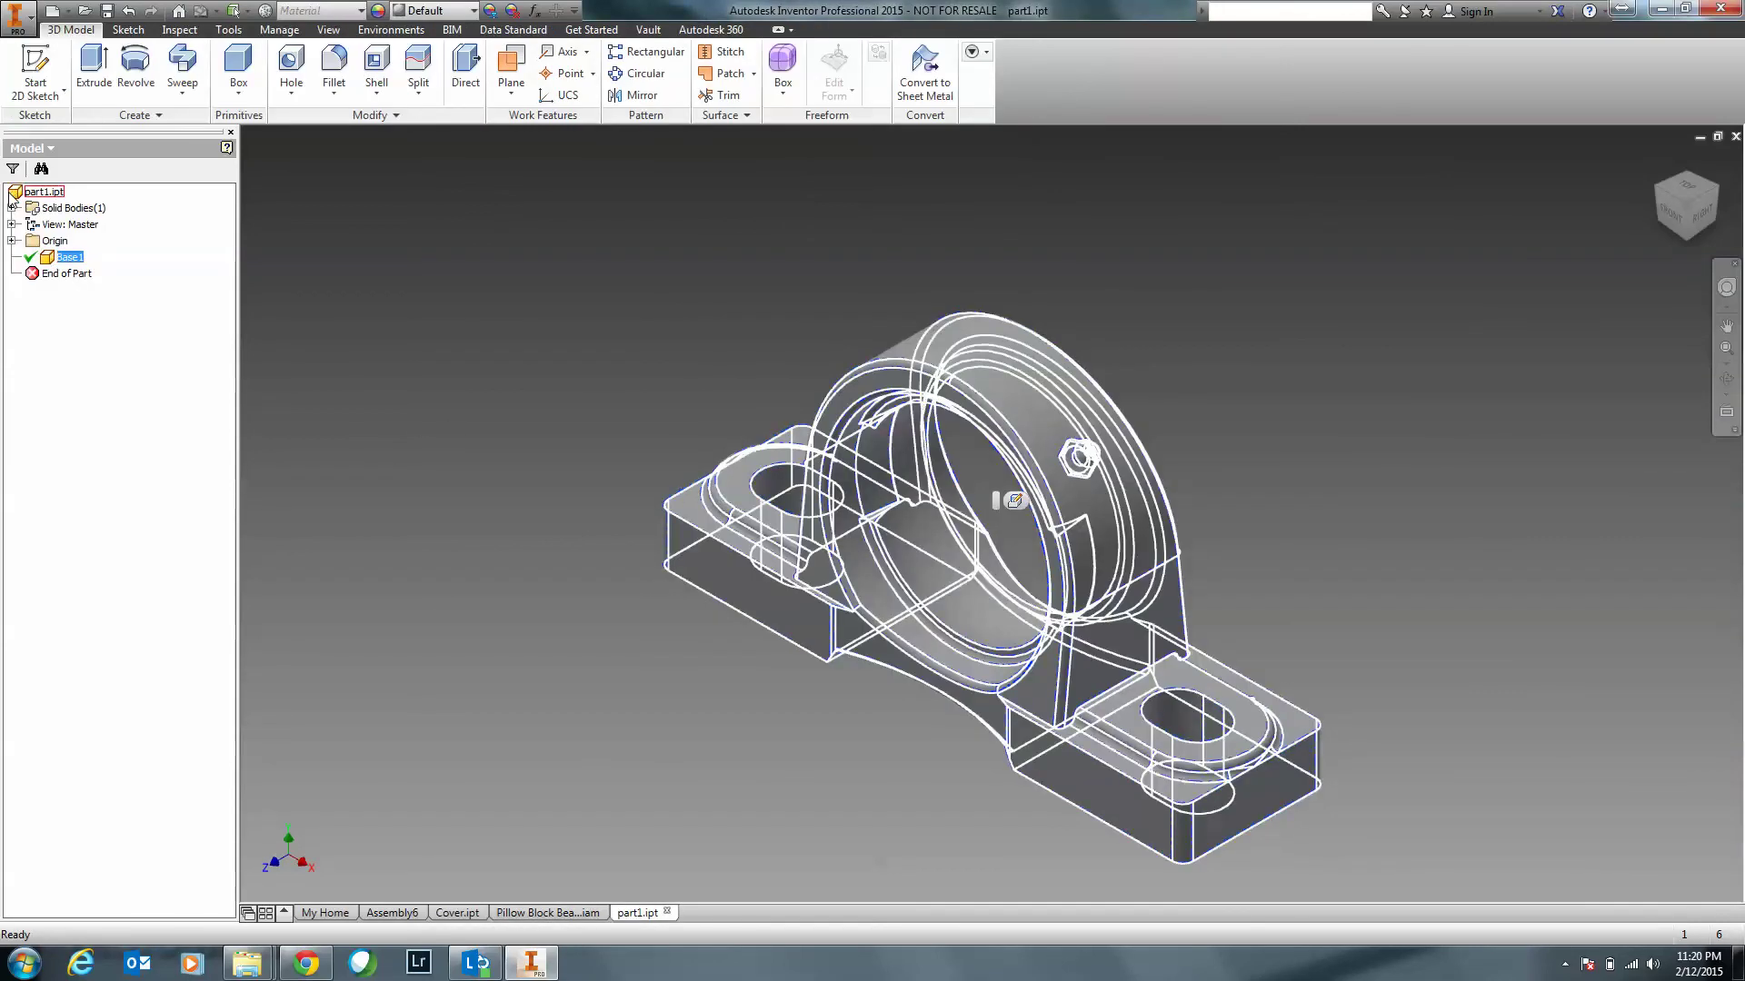
pyautogui.click(12, 208)
pyautogui.click(44, 224)
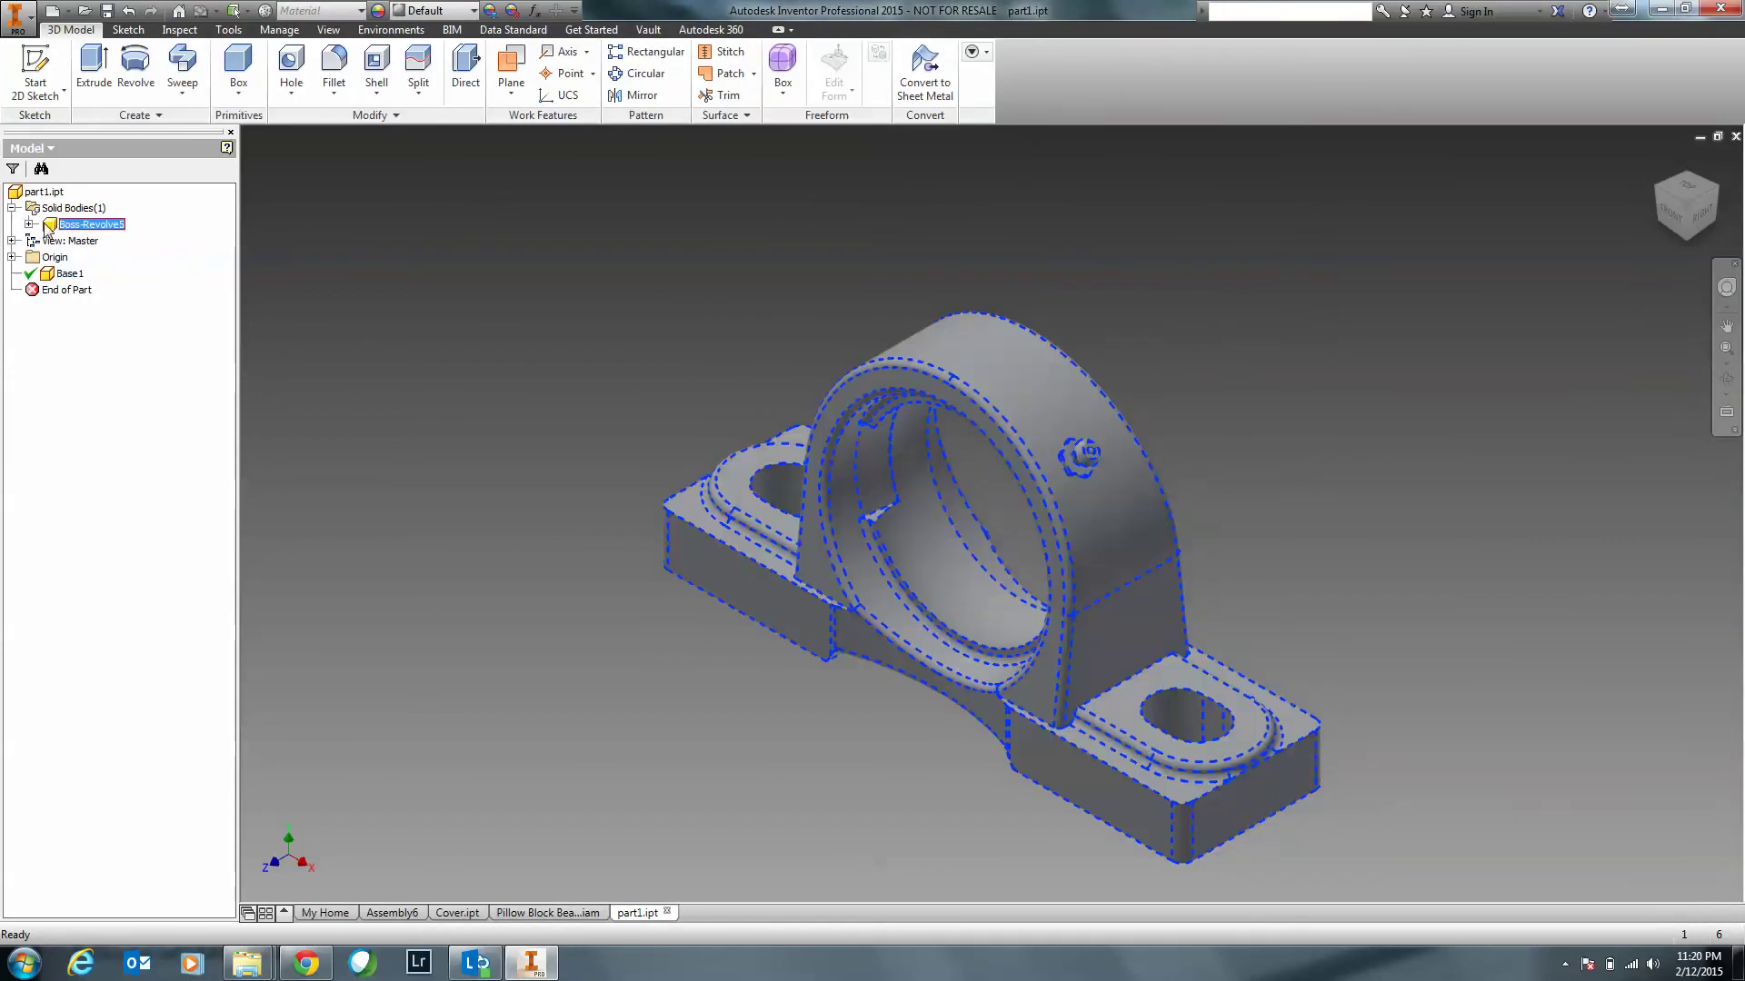
pyautogui.click(42, 229)
pyautogui.click(30, 224)
pyautogui.click(103, 241)
pyautogui.click(350, 436)
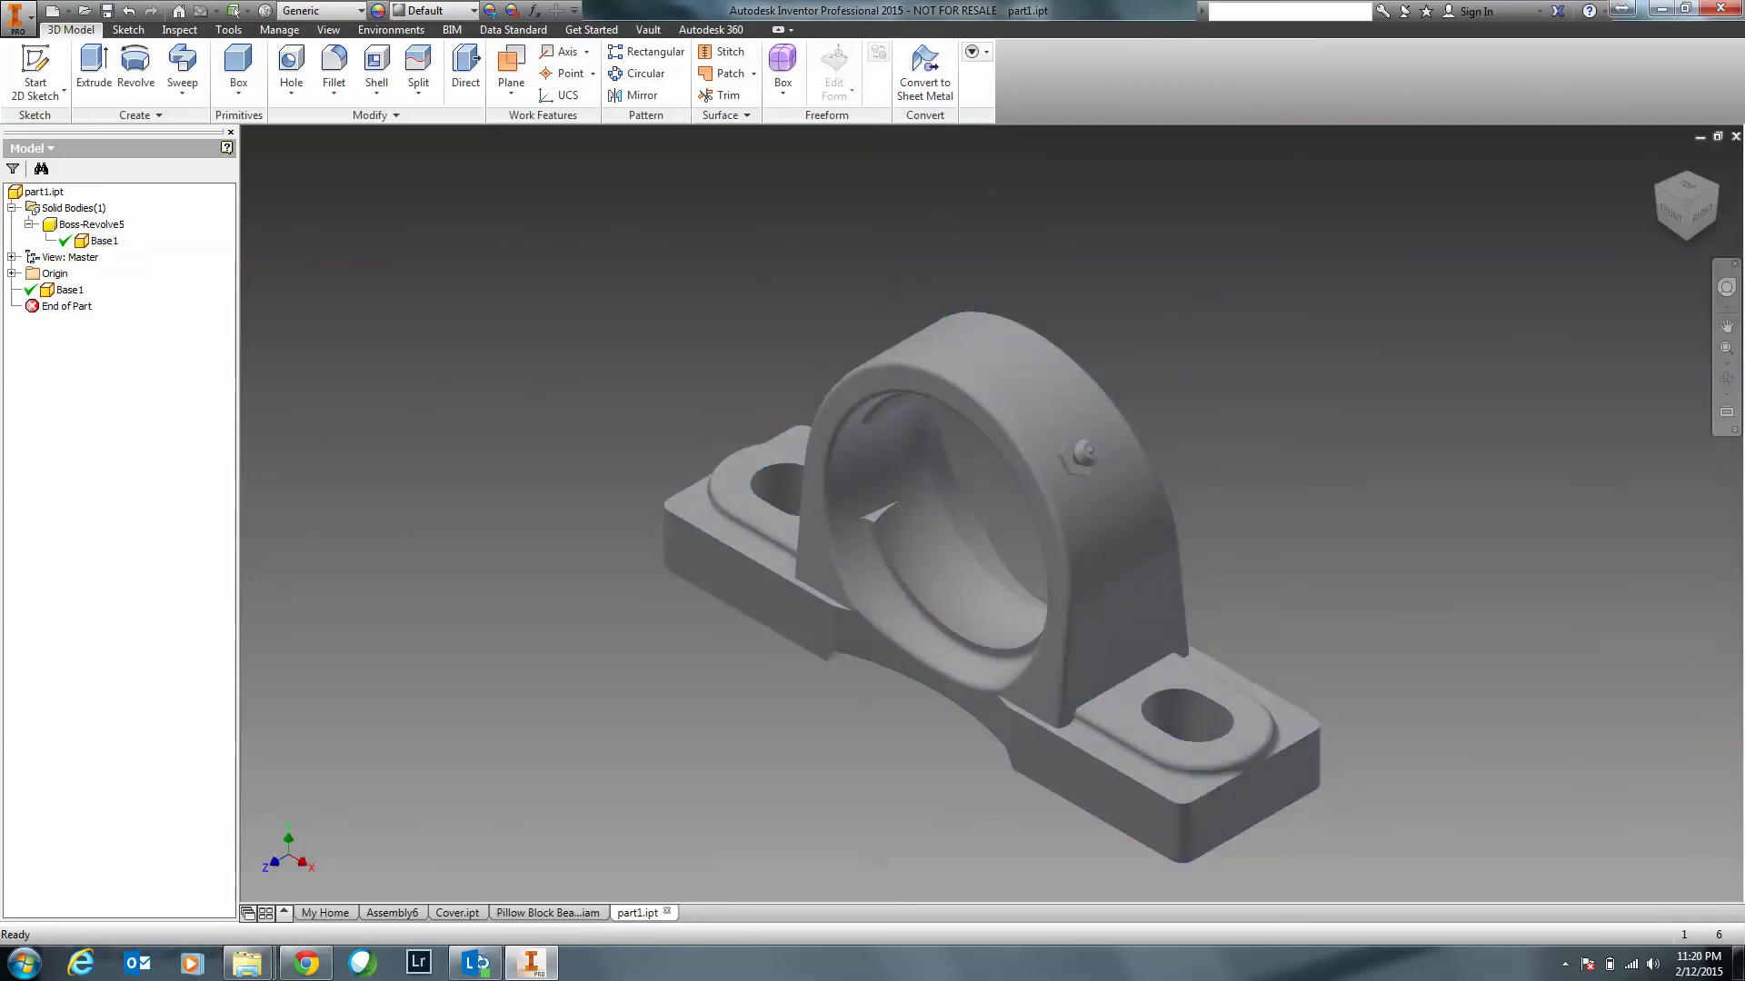
# Orbit the housing to inspect its mounting holes, then return to Assembly6.
pyautogui.keyDown('shift'); pyautogui.moveTo(973, 591); pyautogui.dragTo(882, 590, button='middle'); pyautogui.keyUp('shift')
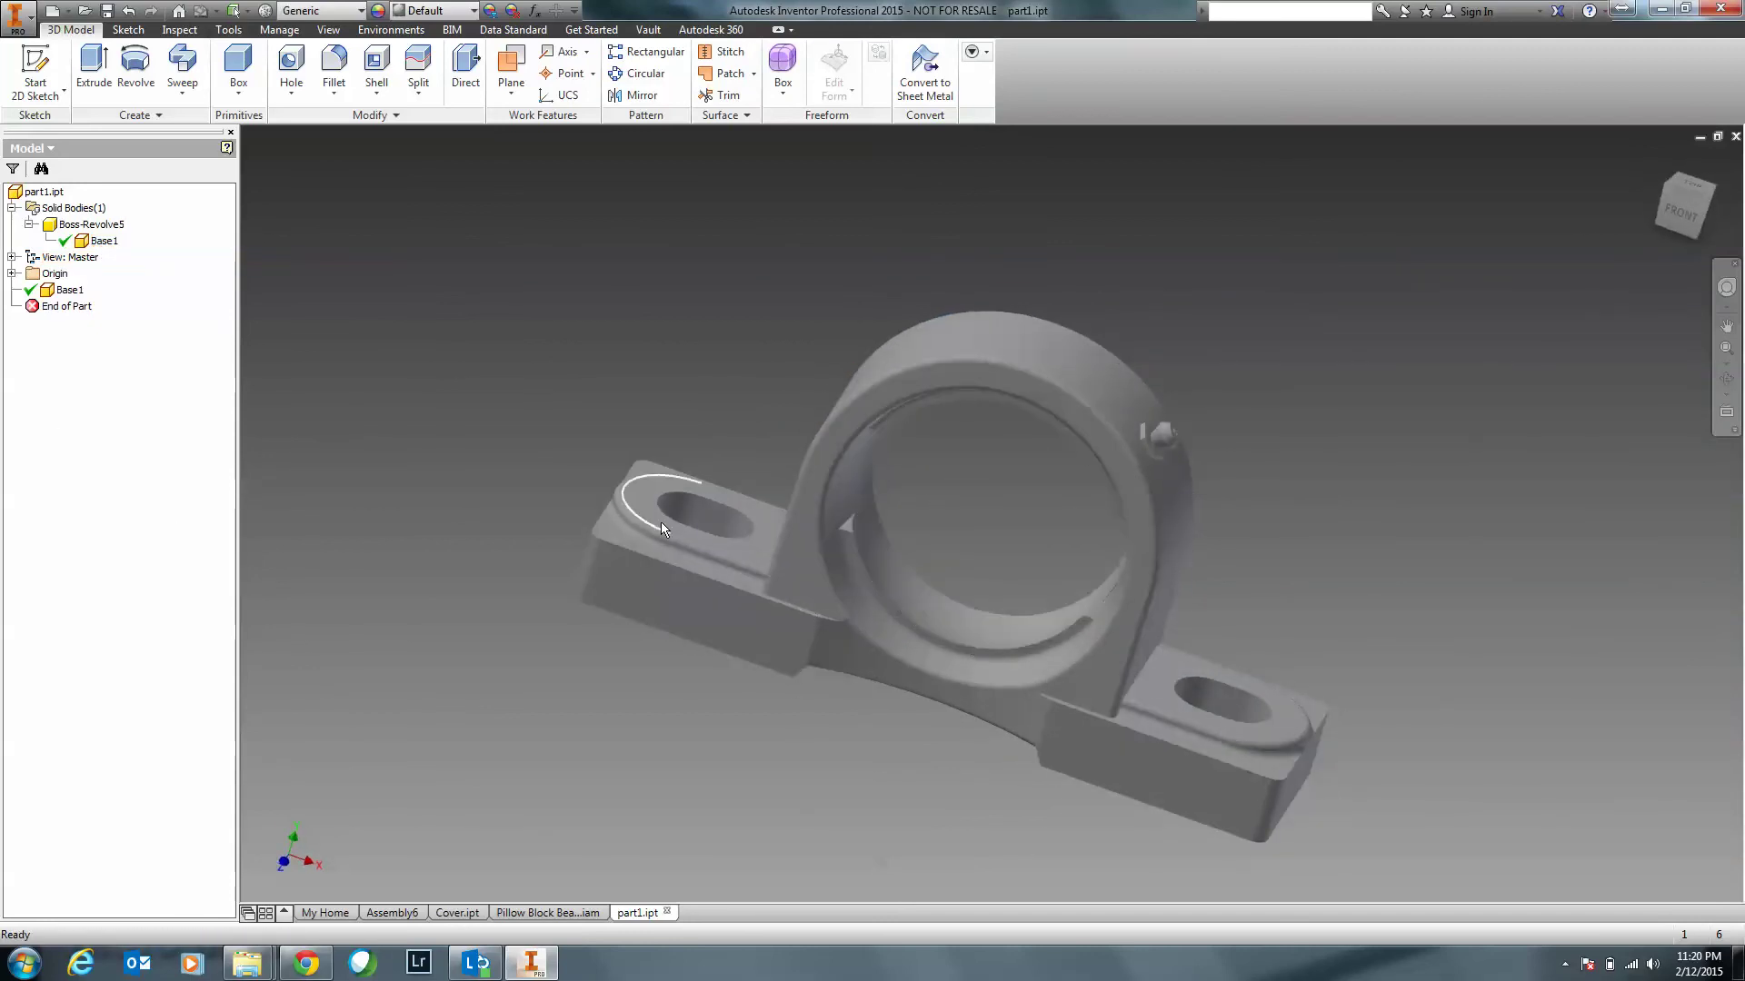
pyautogui.keyDown('shift'); pyautogui.moveTo(662, 522); pyautogui.dragTo(683, 583, button='middle'); pyautogui.keyUp('shift')
pyautogui.keyDown('shift'); pyautogui.moveTo(837, 613); pyautogui.dragTo(863, 536, button='middle'); pyautogui.keyUp('shift')
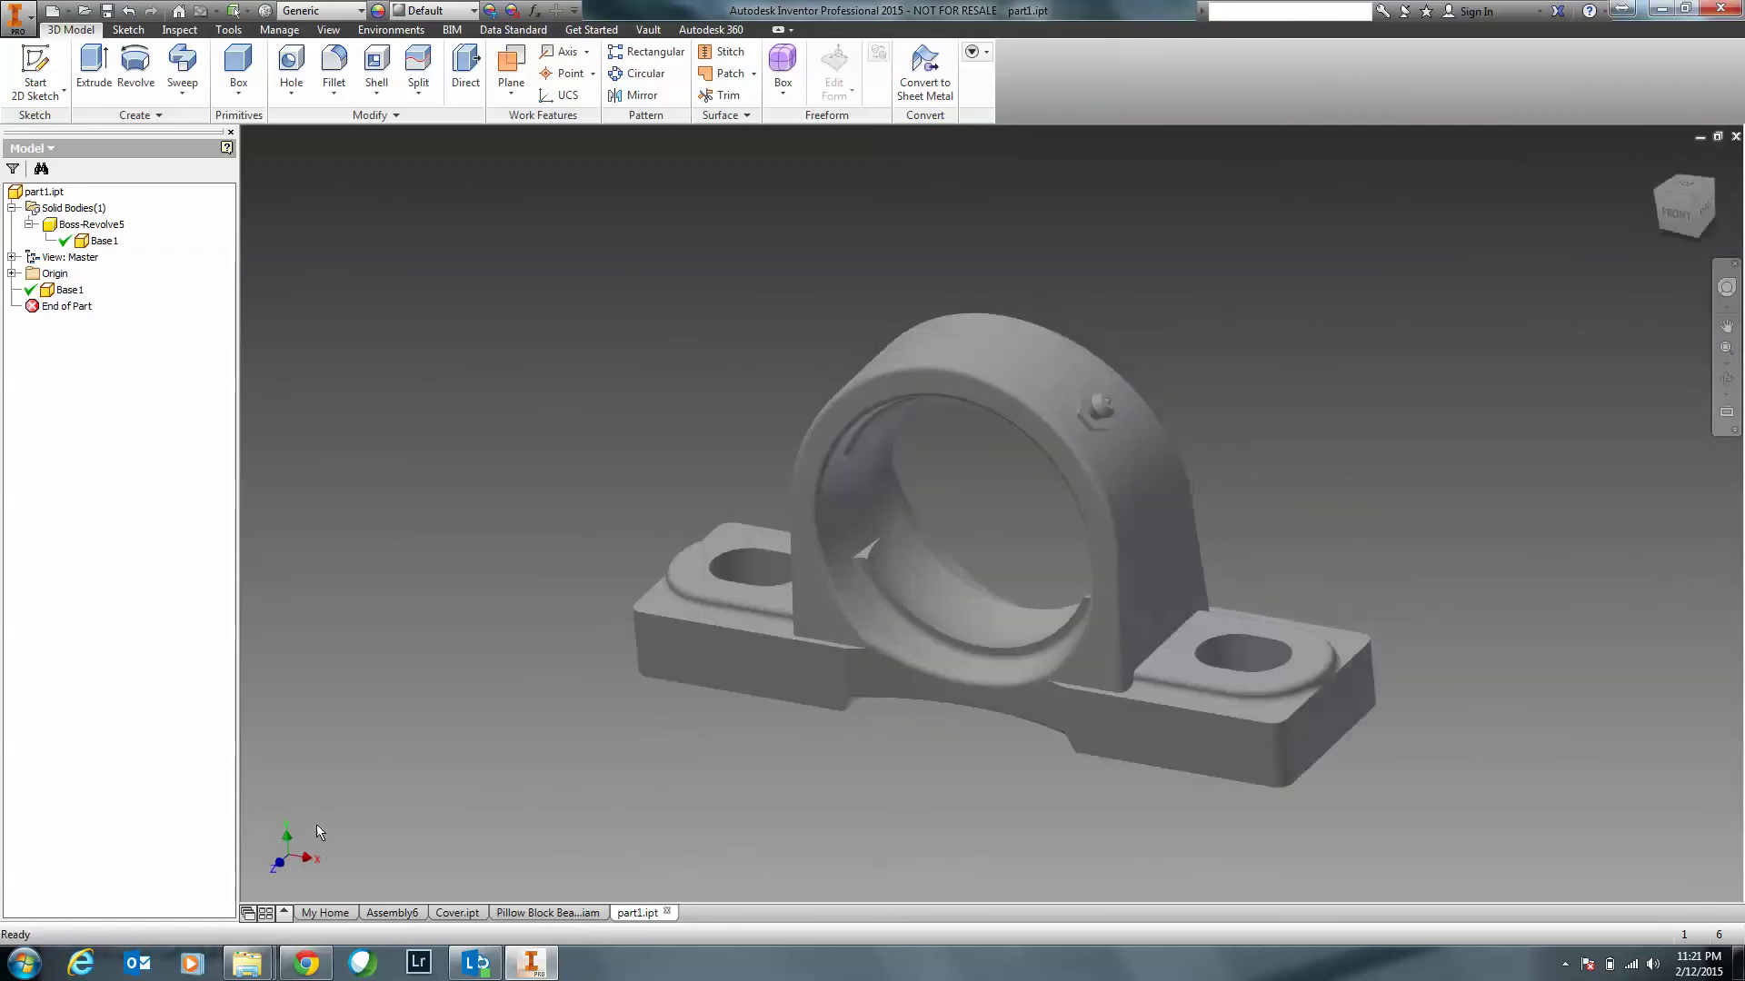
pyautogui.click(392, 912)
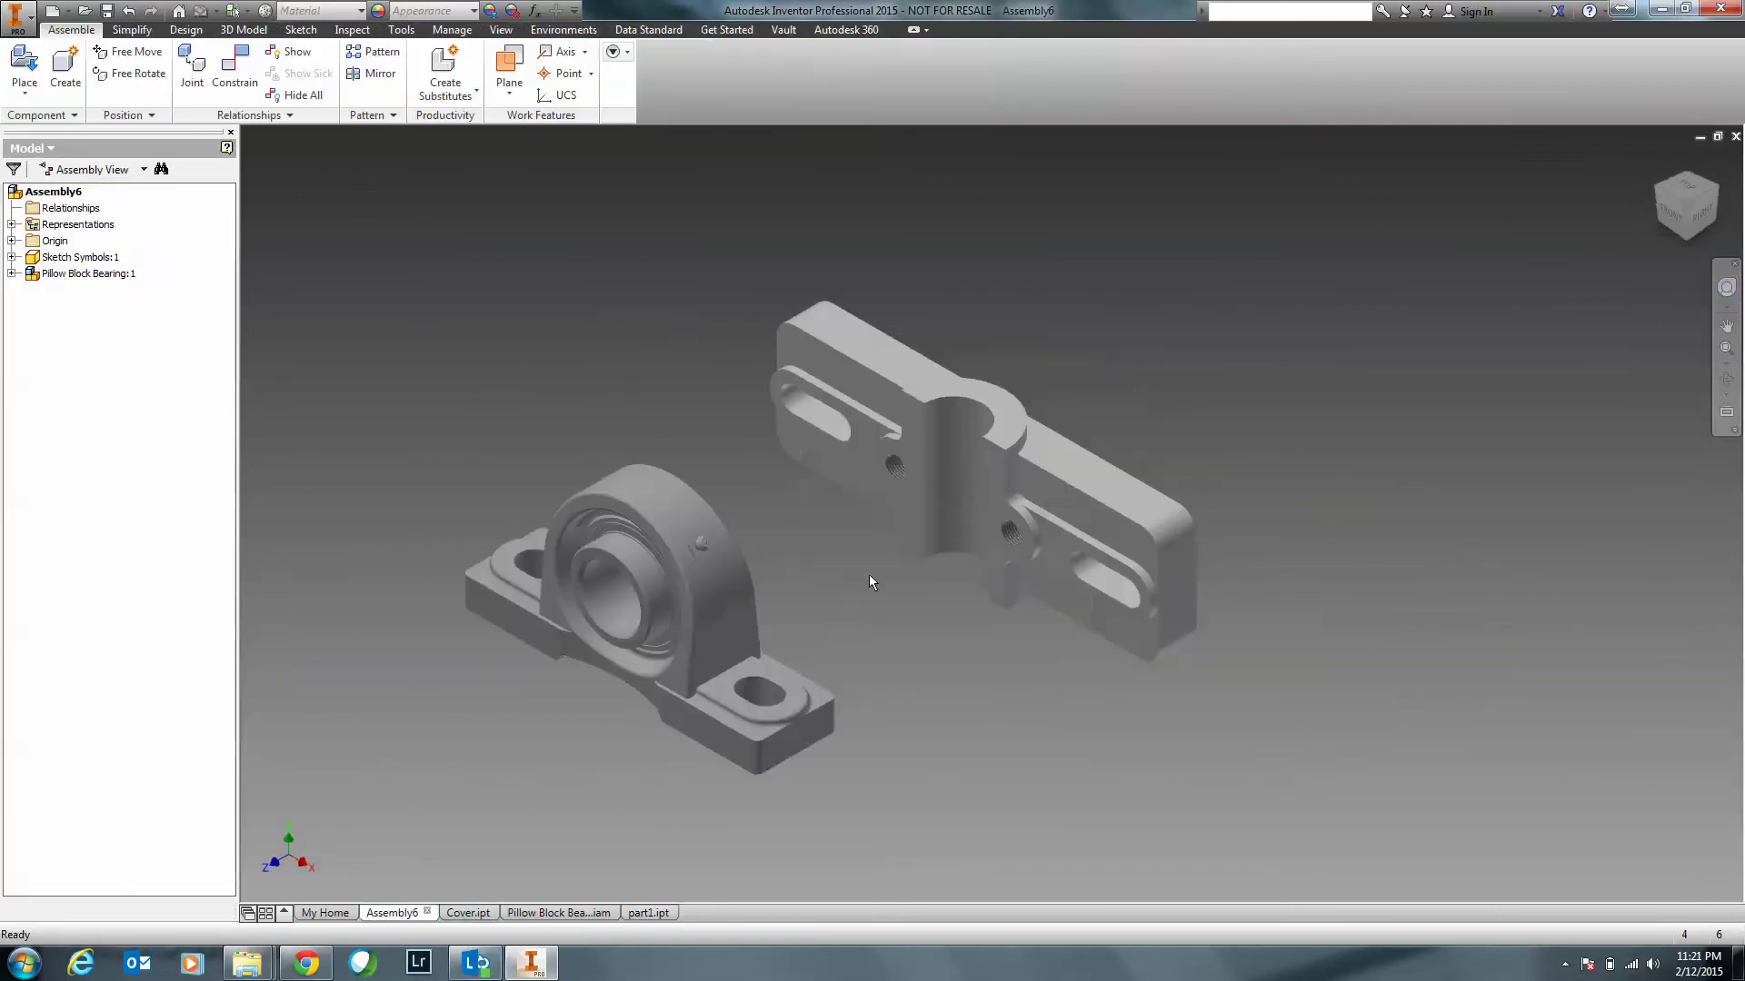
# Switch from Assembly6 to the part1 housing document and start a Direct Edit session.
pyautogui.click(762, 605)
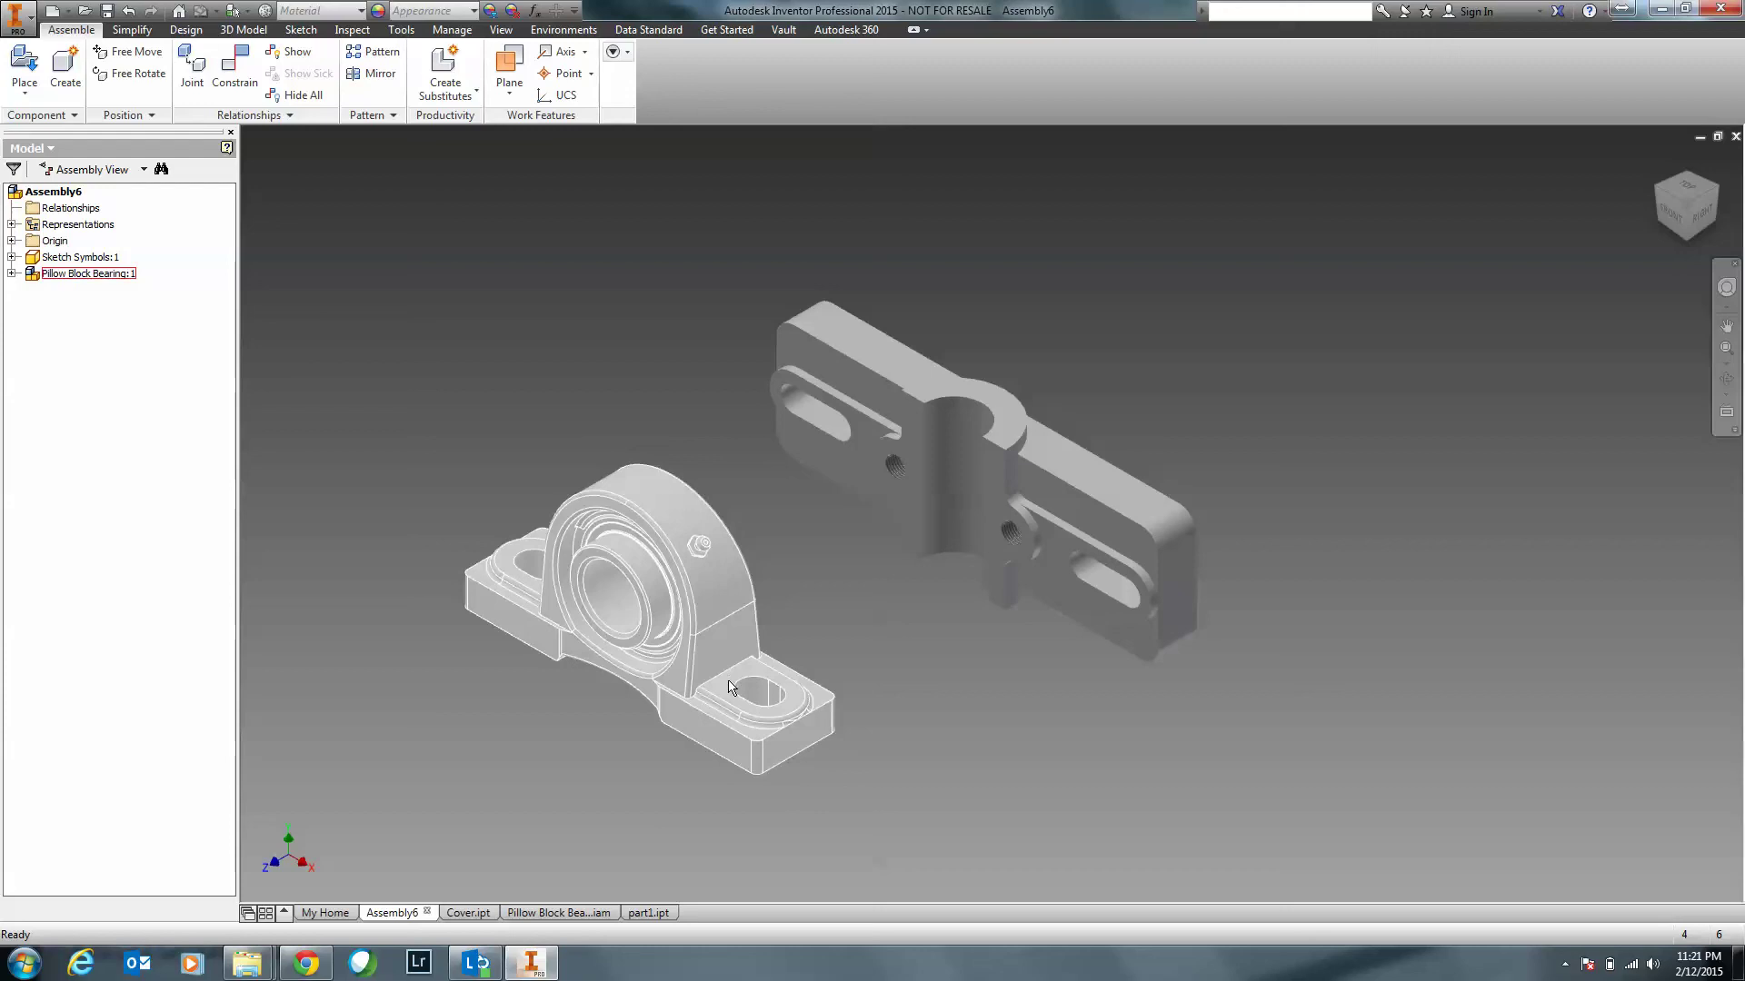
pyautogui.scroll(6, 745, 709)
pyautogui.scroll(-8, 854, 639)
pyautogui.press('Escape')
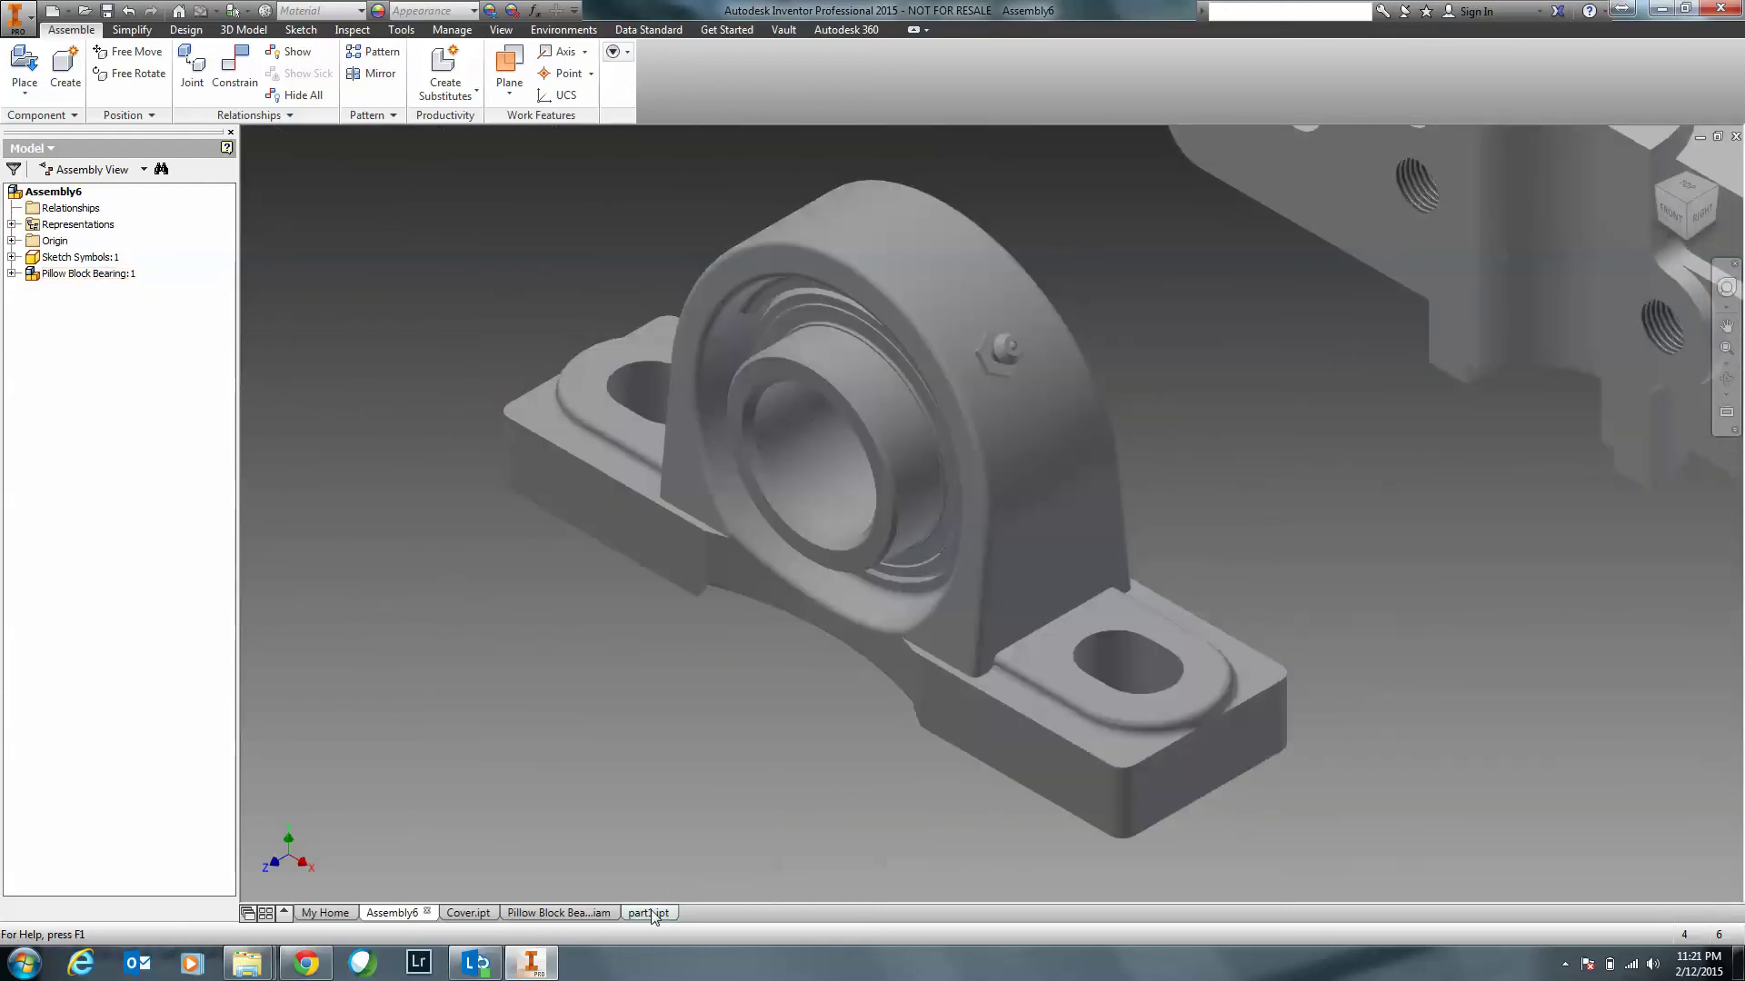
pyautogui.click(647, 913)
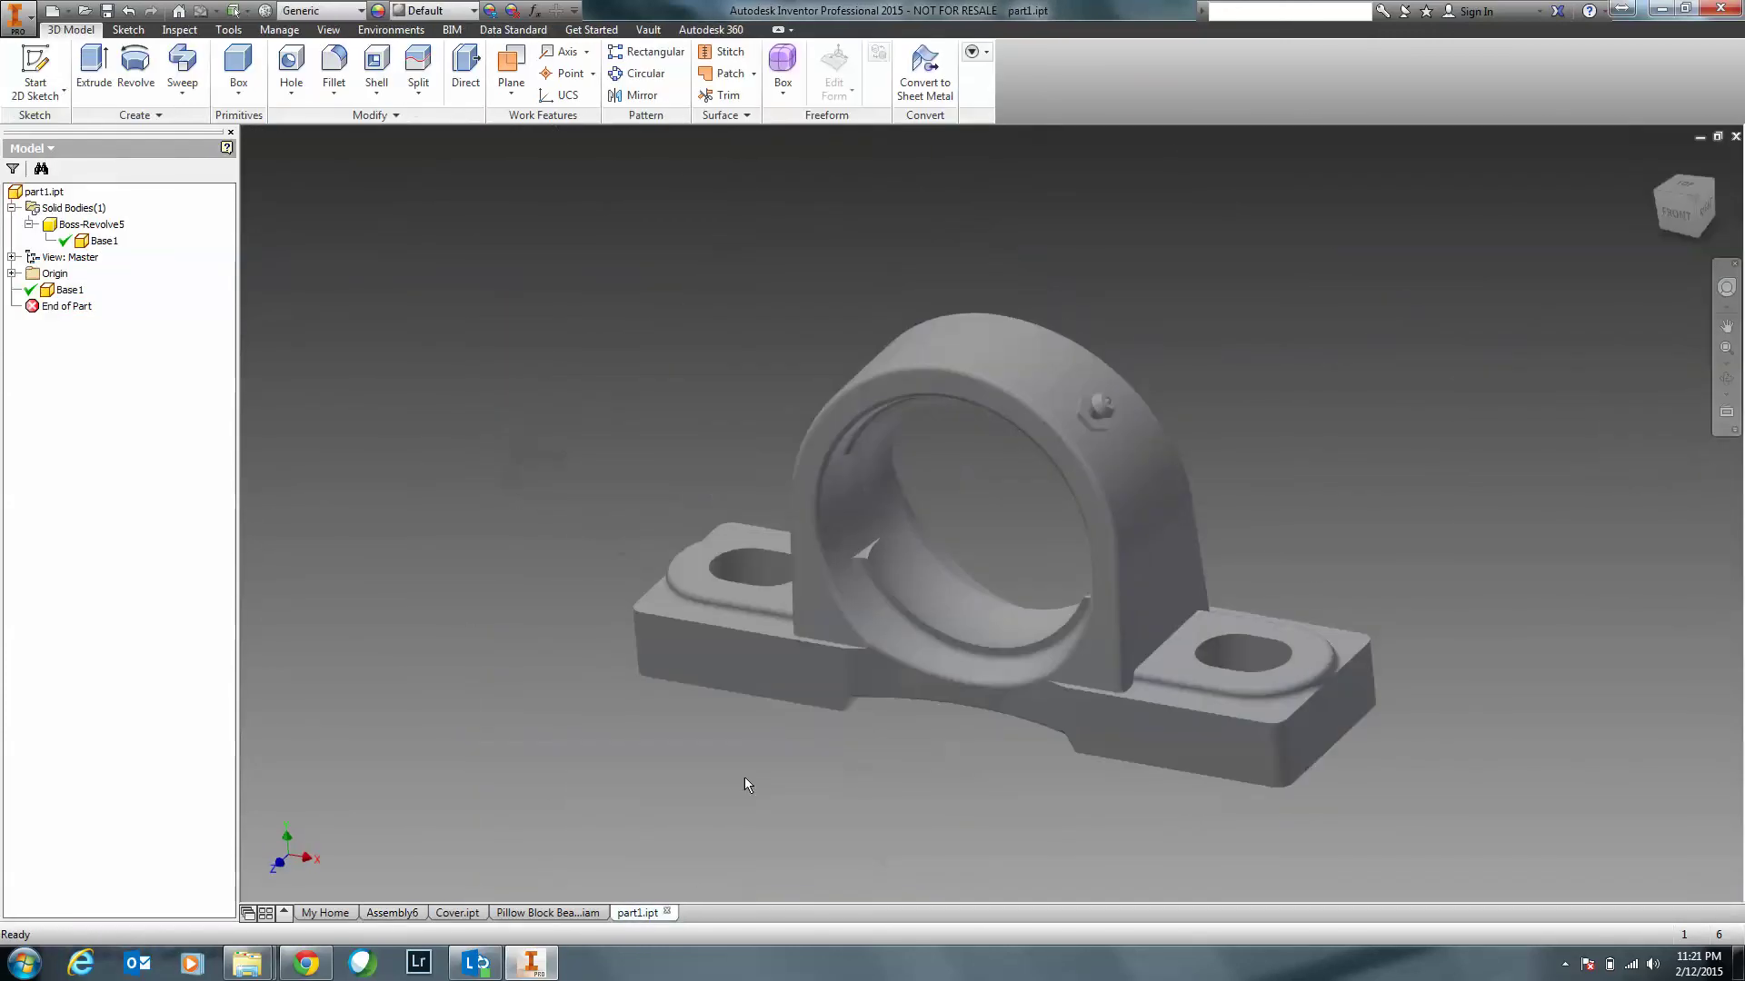
pyautogui.click(465, 107)
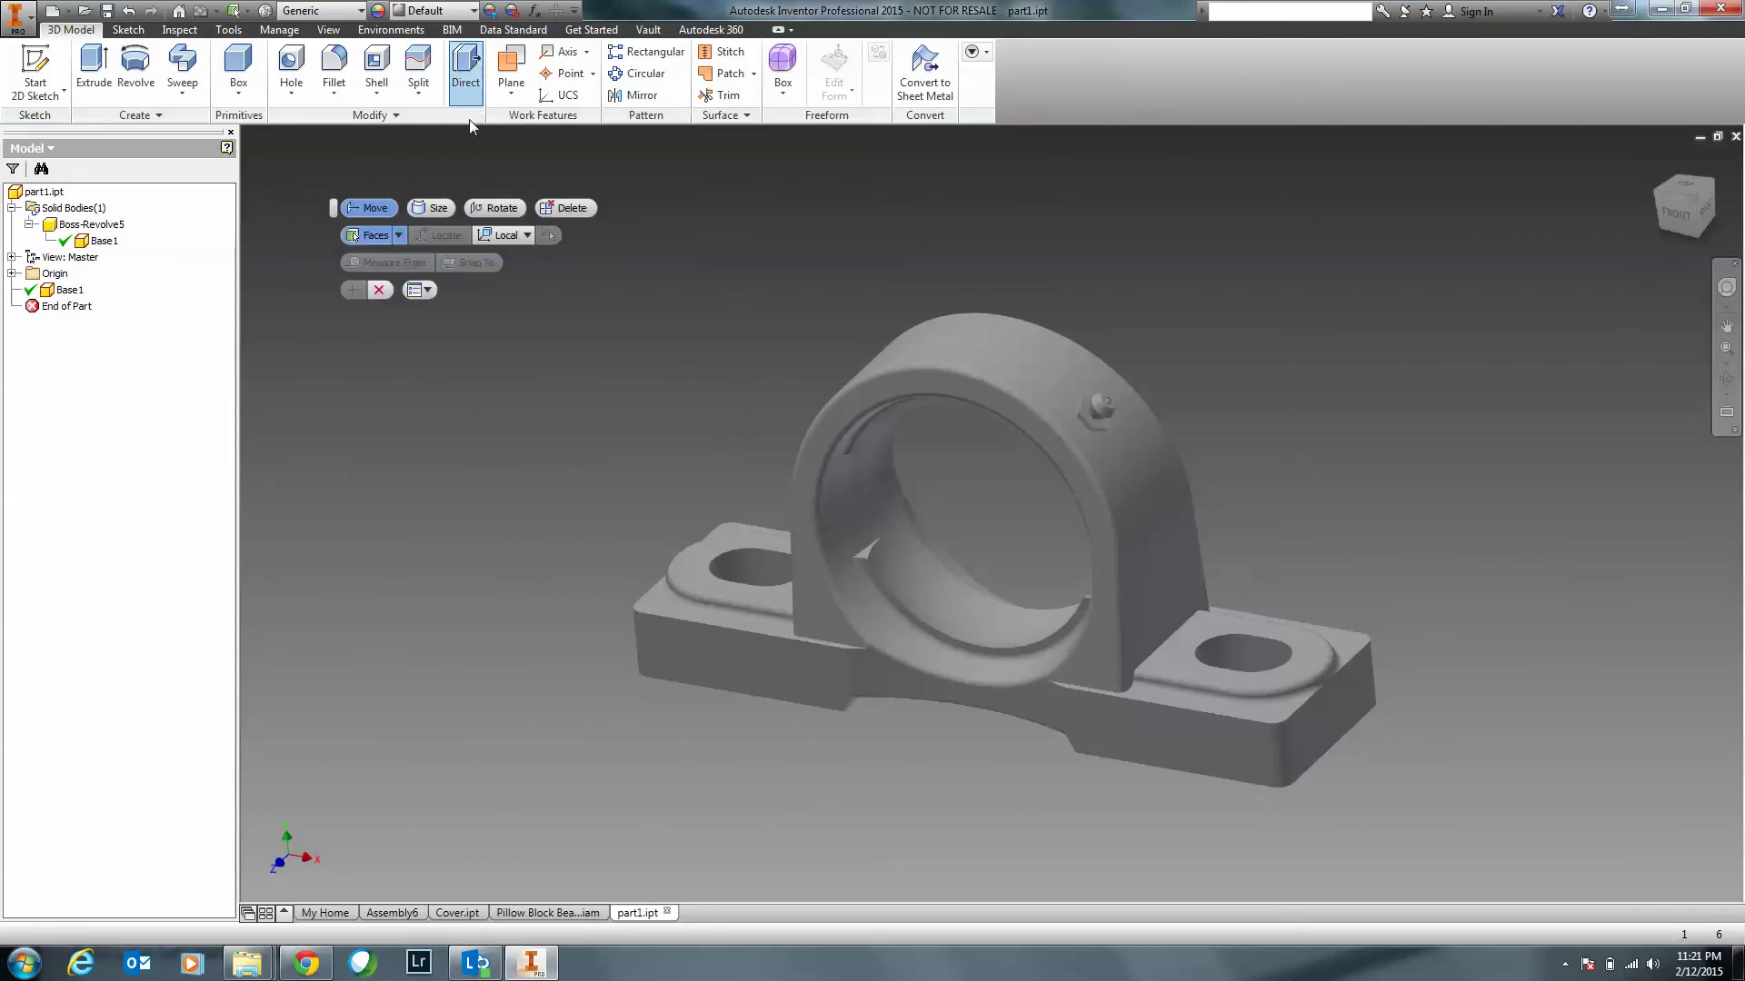
# Choose Direct Edit Delete, pick both mounting-hole faces, and dismiss the resulting error.
pyautogui.click(569, 211)
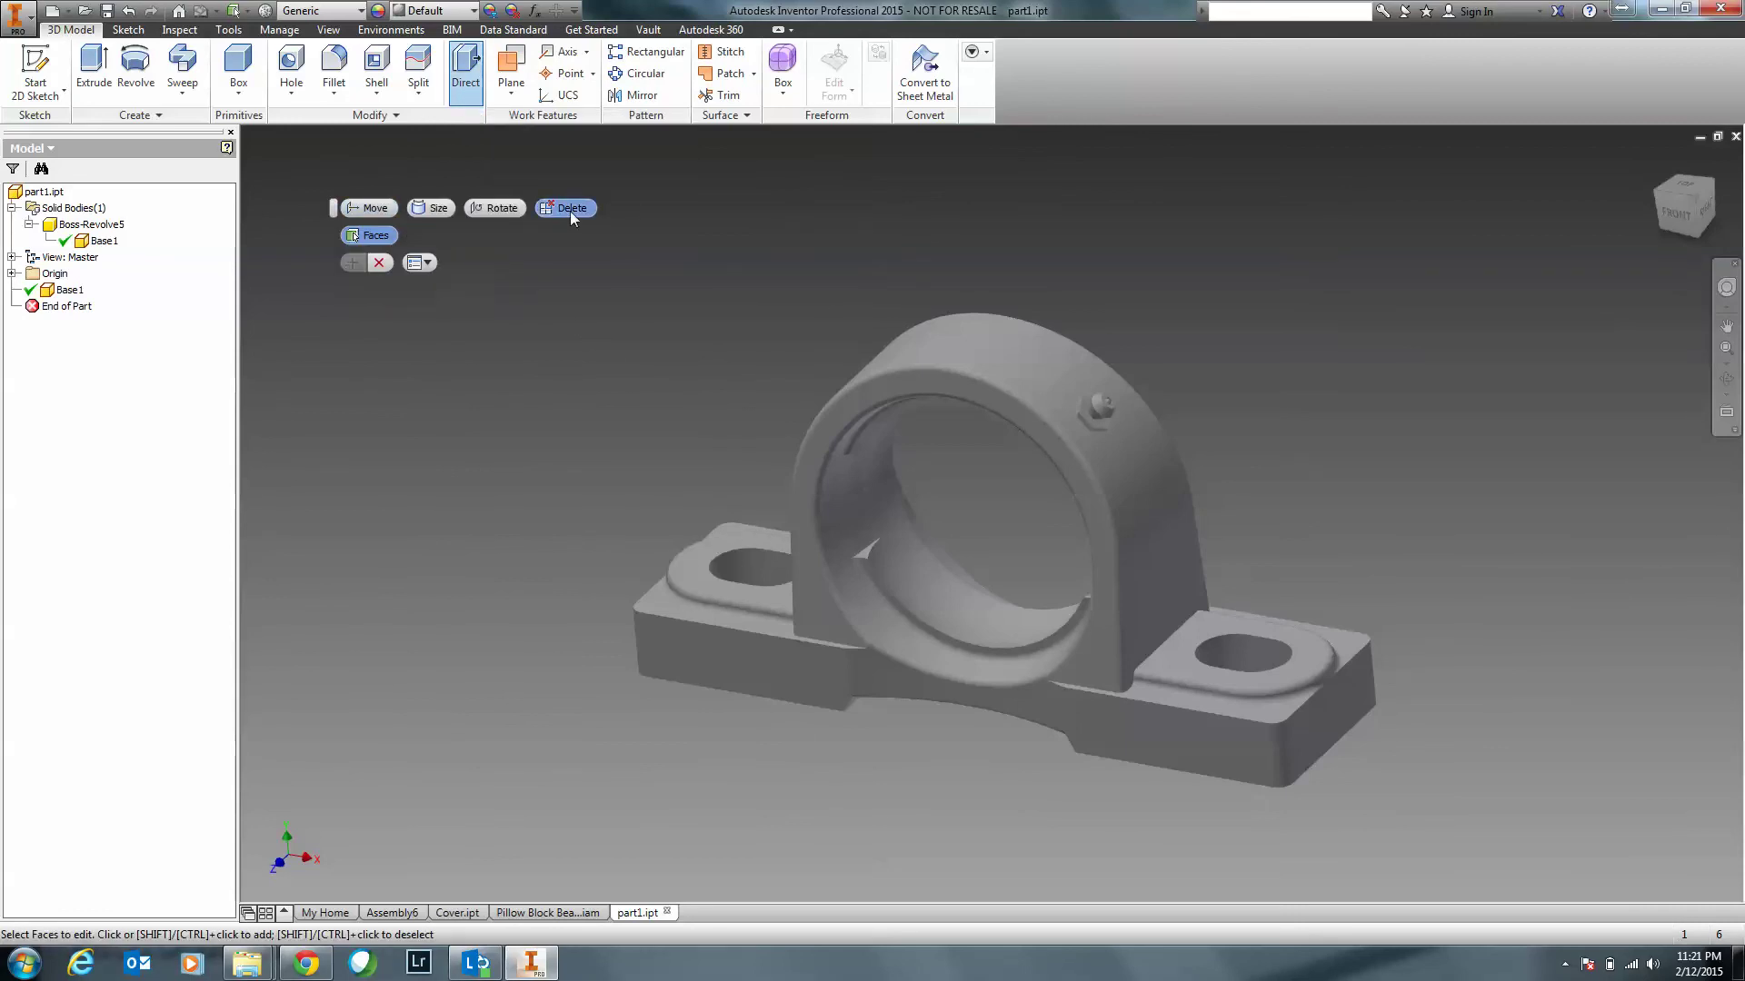
pyautogui.click(761, 567)
pyautogui.click(1238, 647)
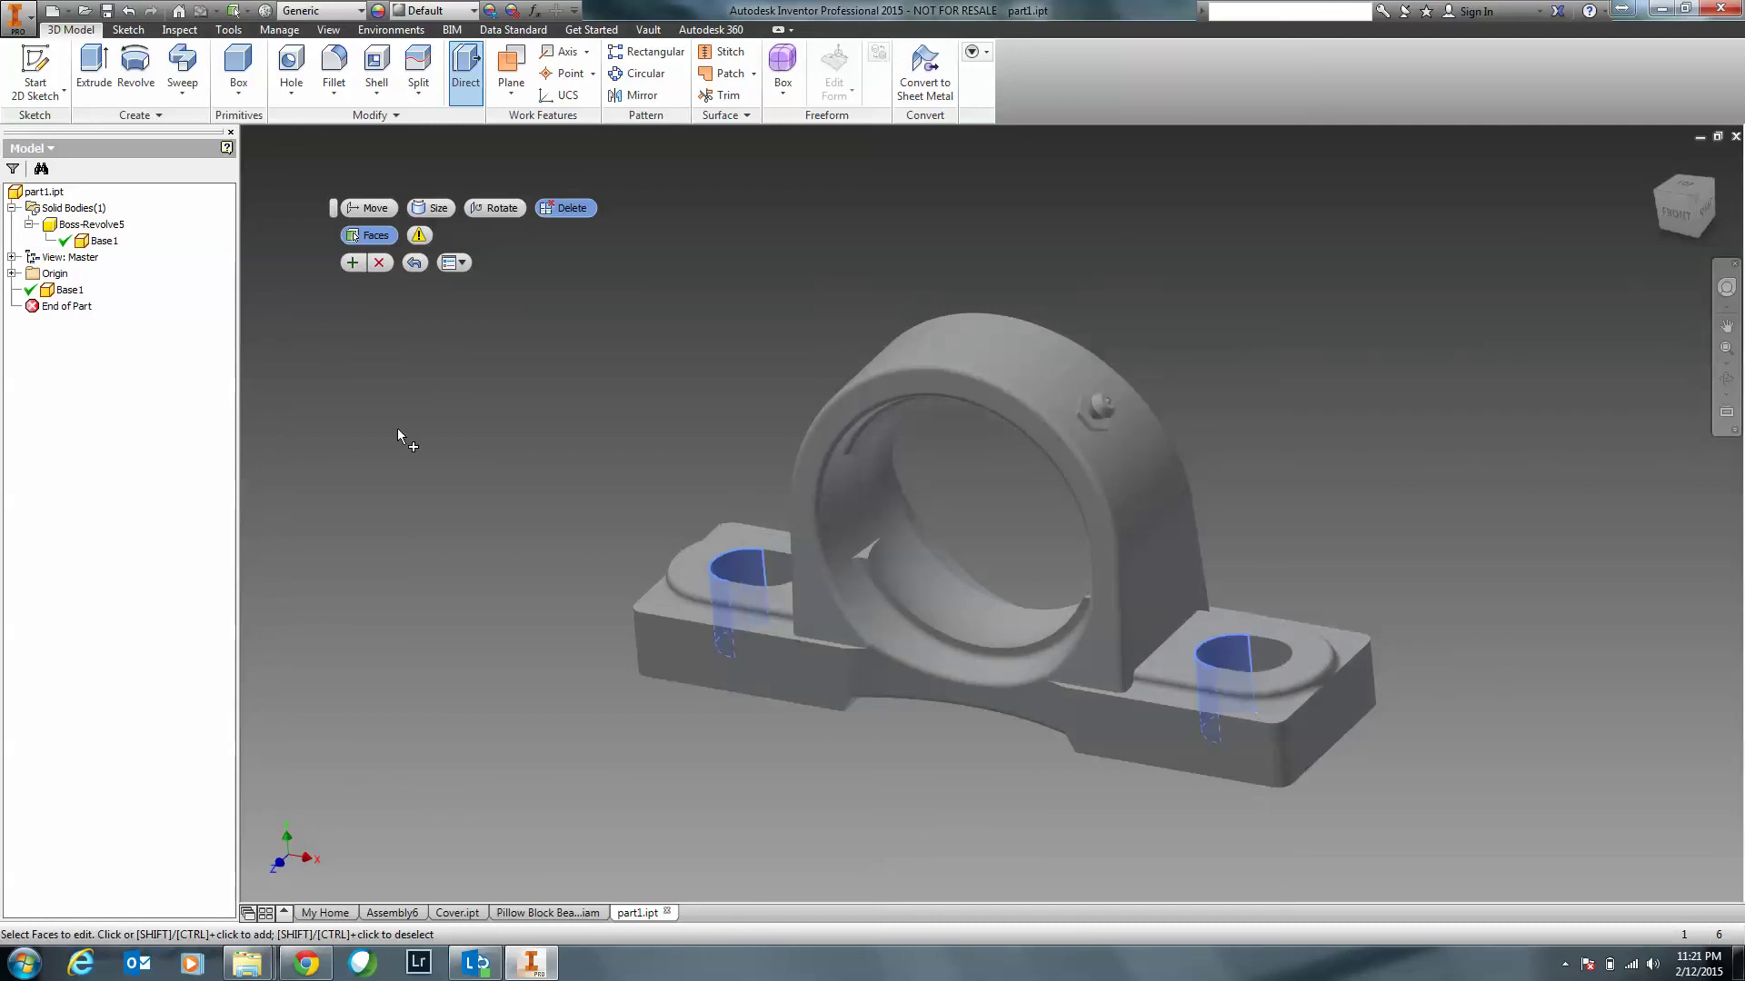
pyautogui.click(418, 236)
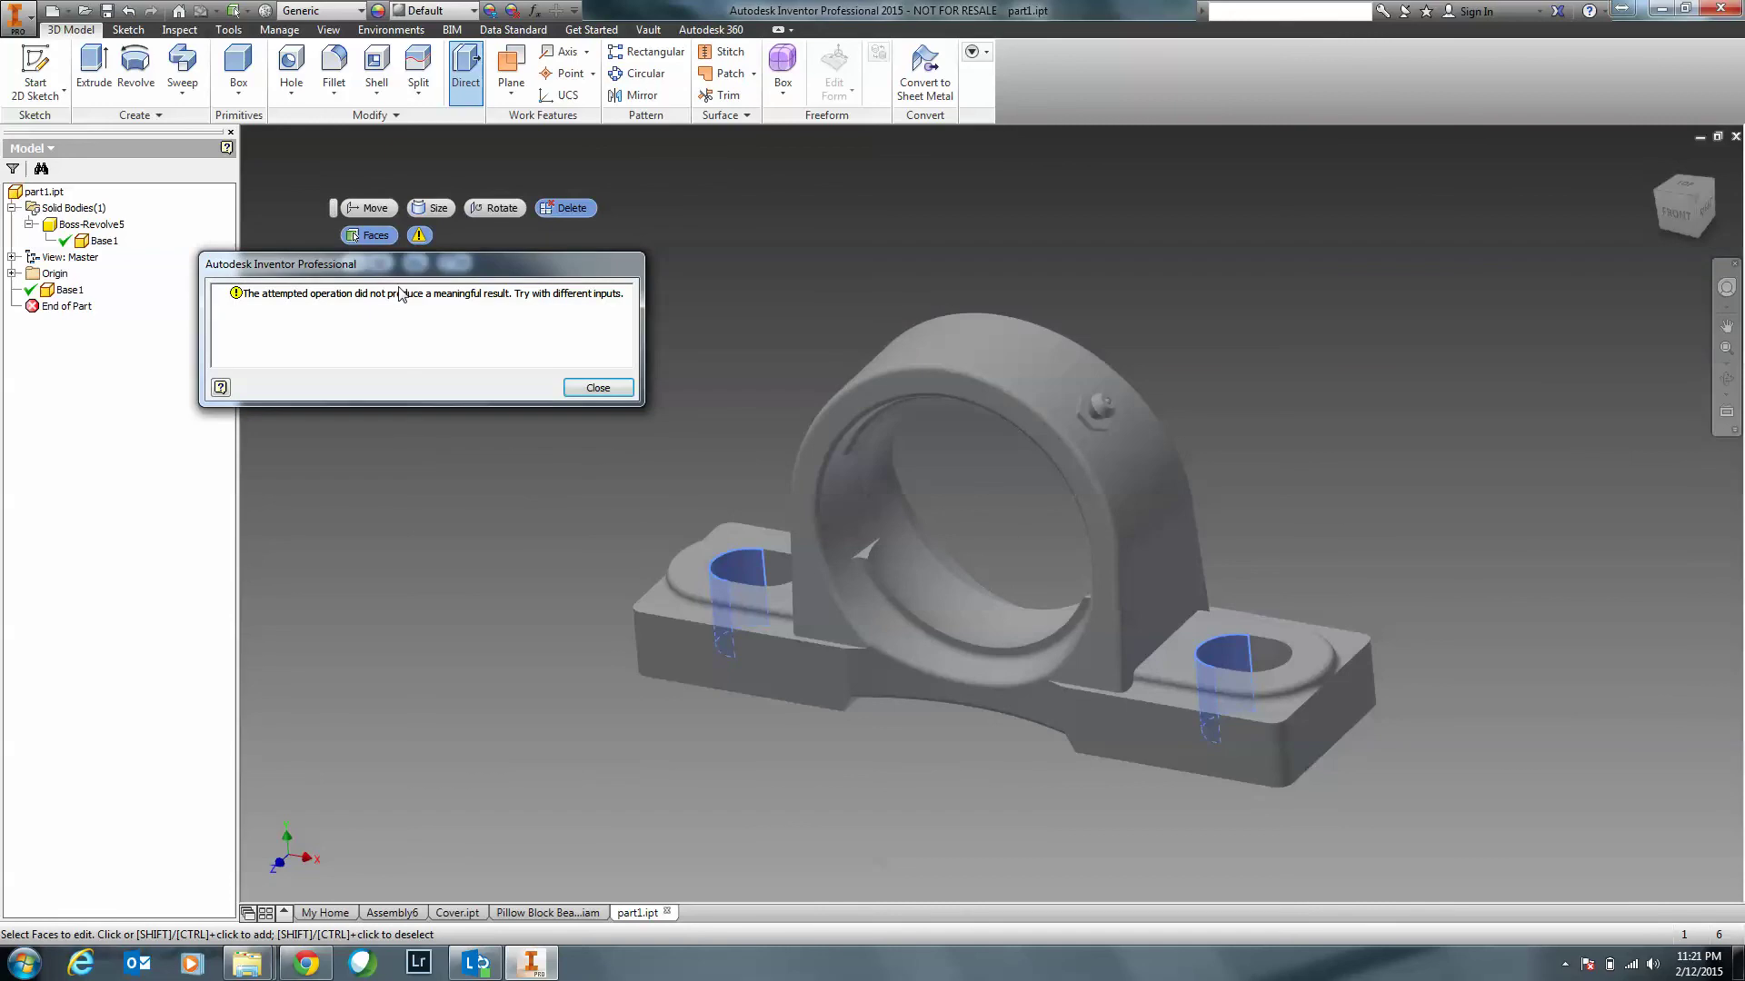
pyautogui.click(614, 389)
# Add the remaining hole faces, apply the deletion as Direct Edit1, and close the session.
pyautogui.keyDown('shift'); pyautogui.moveTo(808, 390); pyautogui.dragTo(829, 647, button='middle'); pyautogui.keyUp('shift')
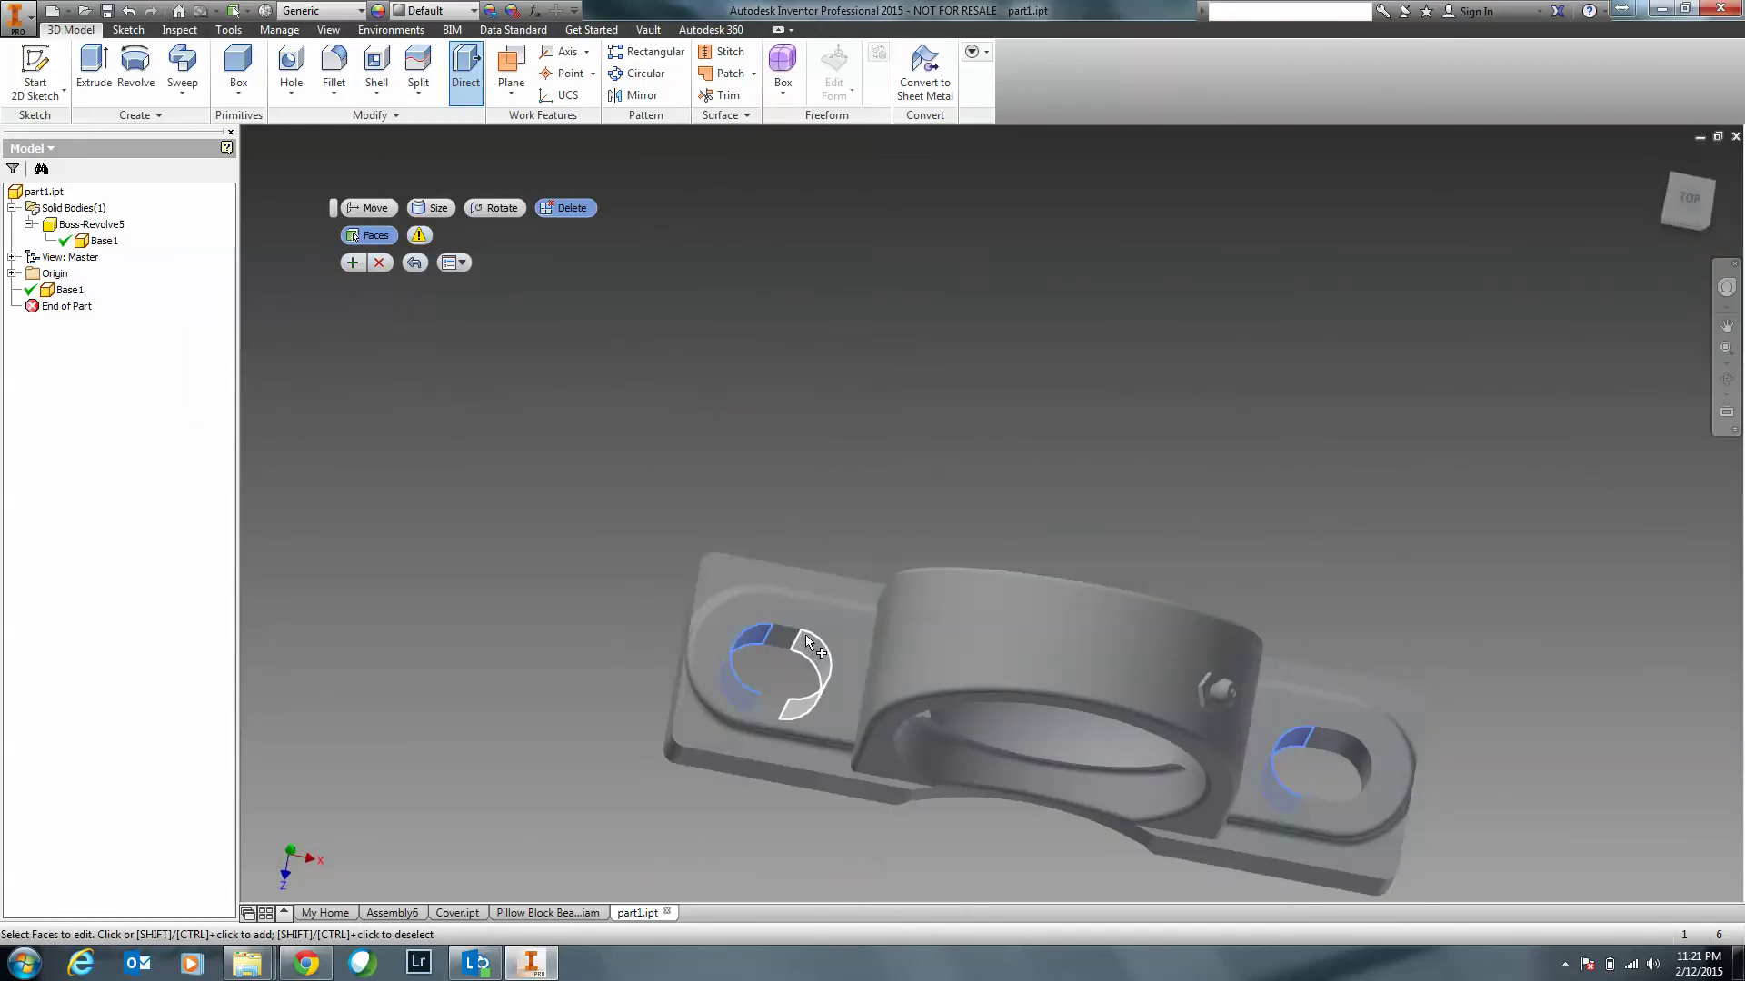
pyautogui.keyDown('shift'); pyautogui.moveTo(787, 640); pyautogui.dragTo(804, 369, button='middle'); pyautogui.keyUp('shift')
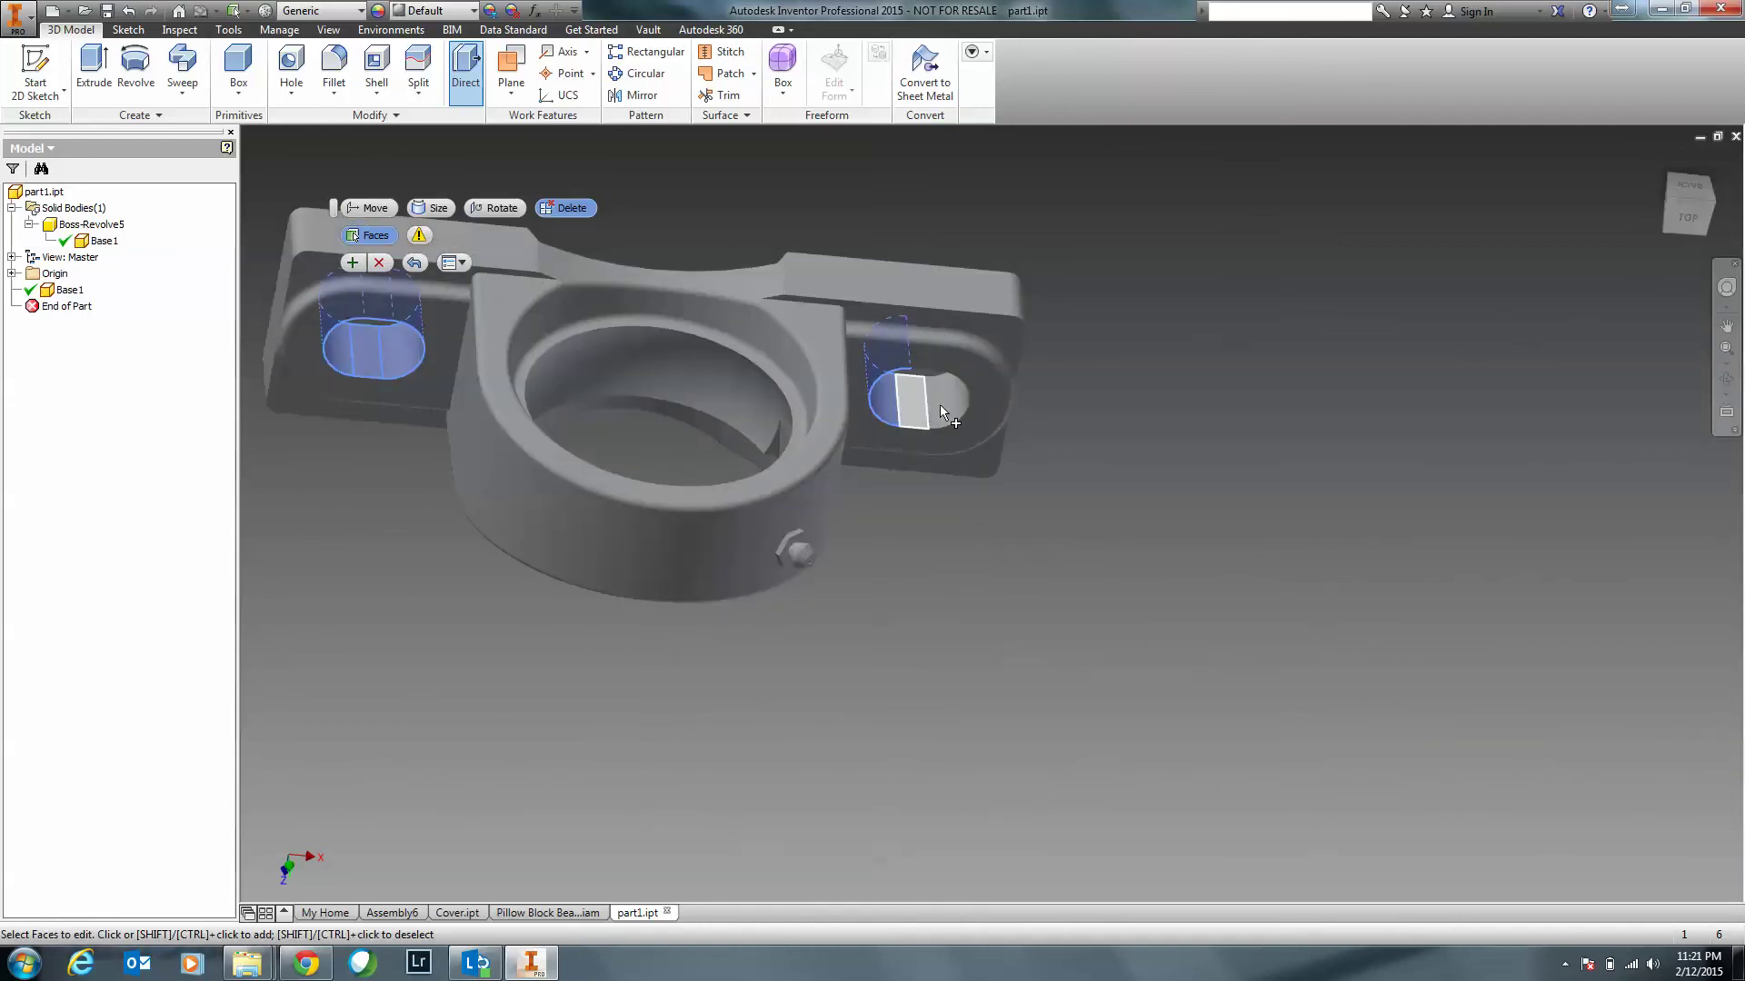
pyautogui.keyDown('shift'); pyautogui.moveTo(924, 402); pyautogui.dragTo(576, 420, button='middle'); pyautogui.keyUp('shift')
pyautogui.scroll(-2, 780, 518)
pyautogui.scroll(3, 874, 538)
pyautogui.scroll(3, 874, 538)
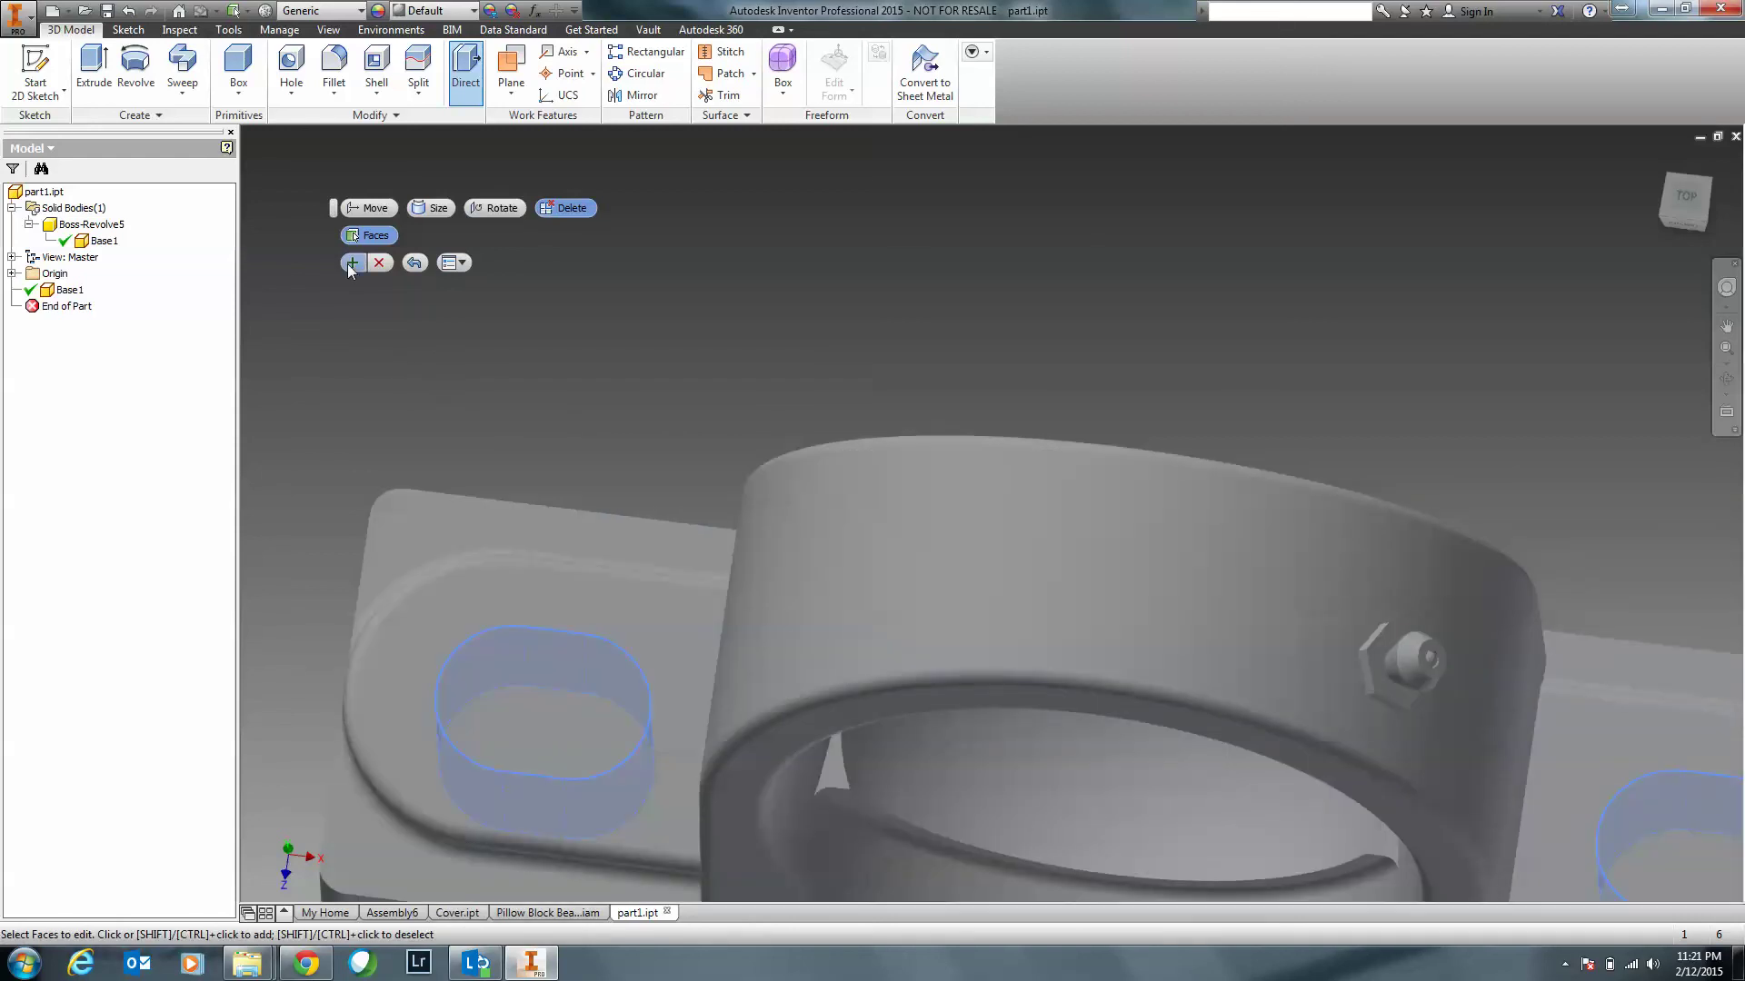
pyautogui.click(351, 263)
pyautogui.scroll(-2, 400, 304)
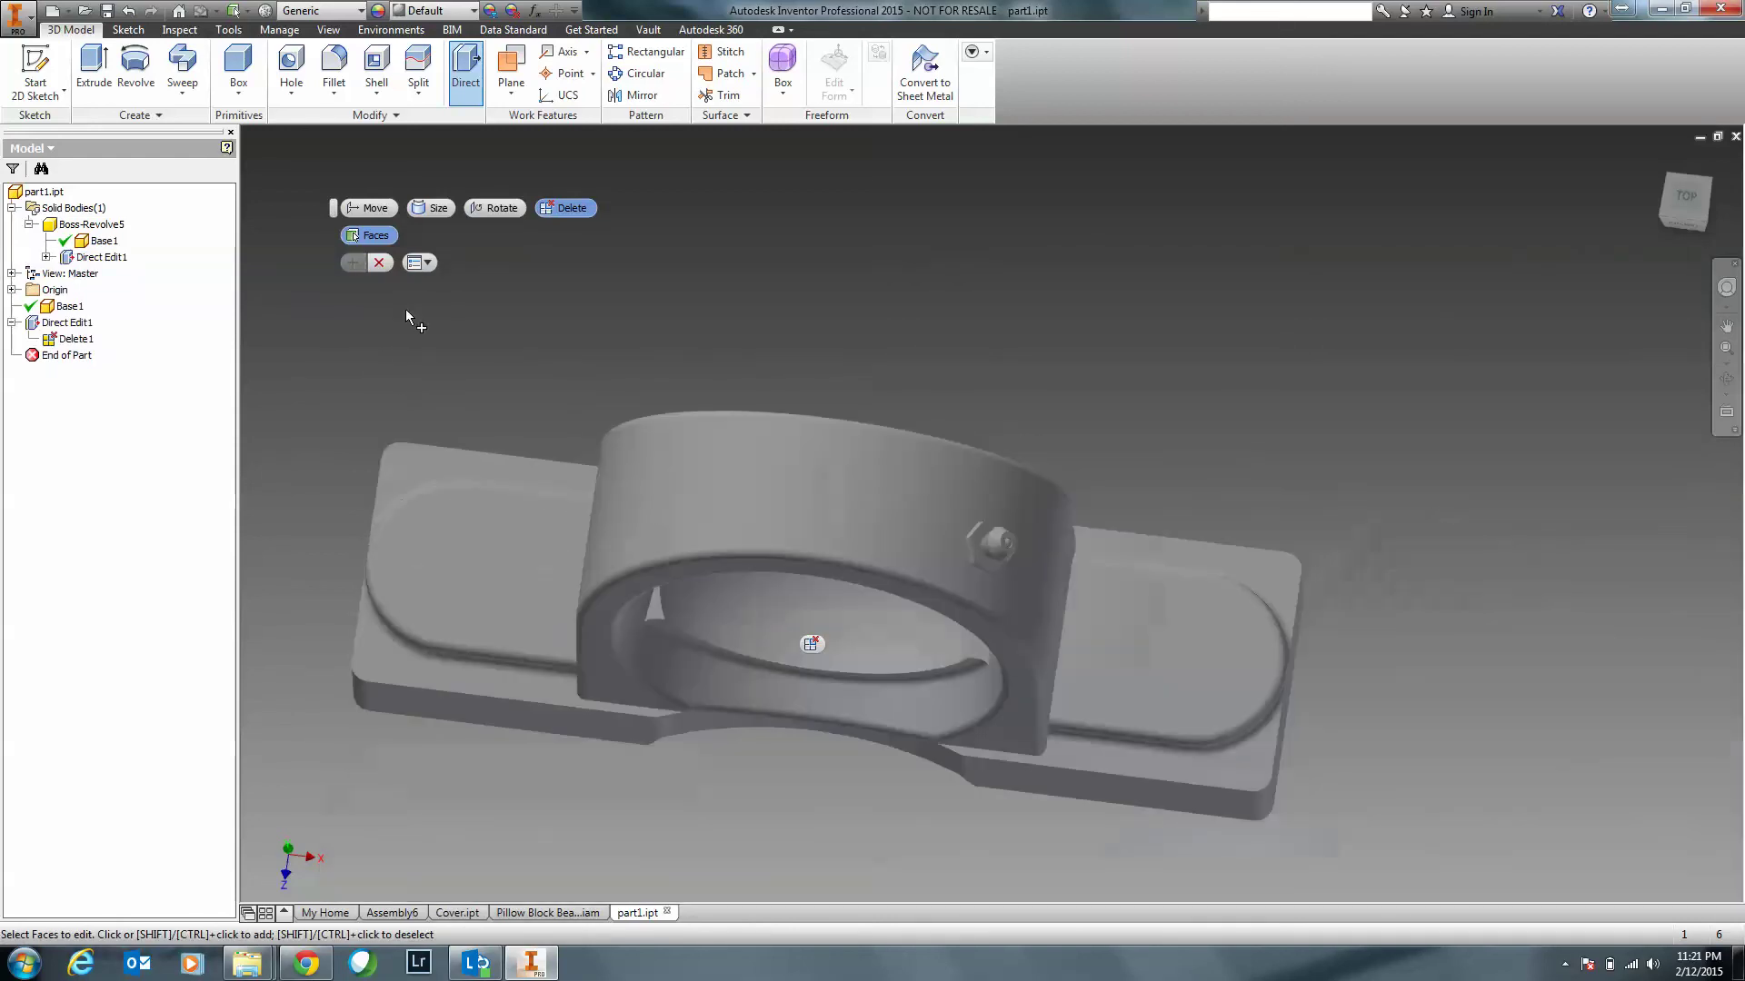
pyautogui.click(382, 263)
pyautogui.keyDown('shift'); pyautogui.moveTo(669, 603); pyautogui.dragTo(744, 543, button='middle'); pyautogui.keyUp('shift')
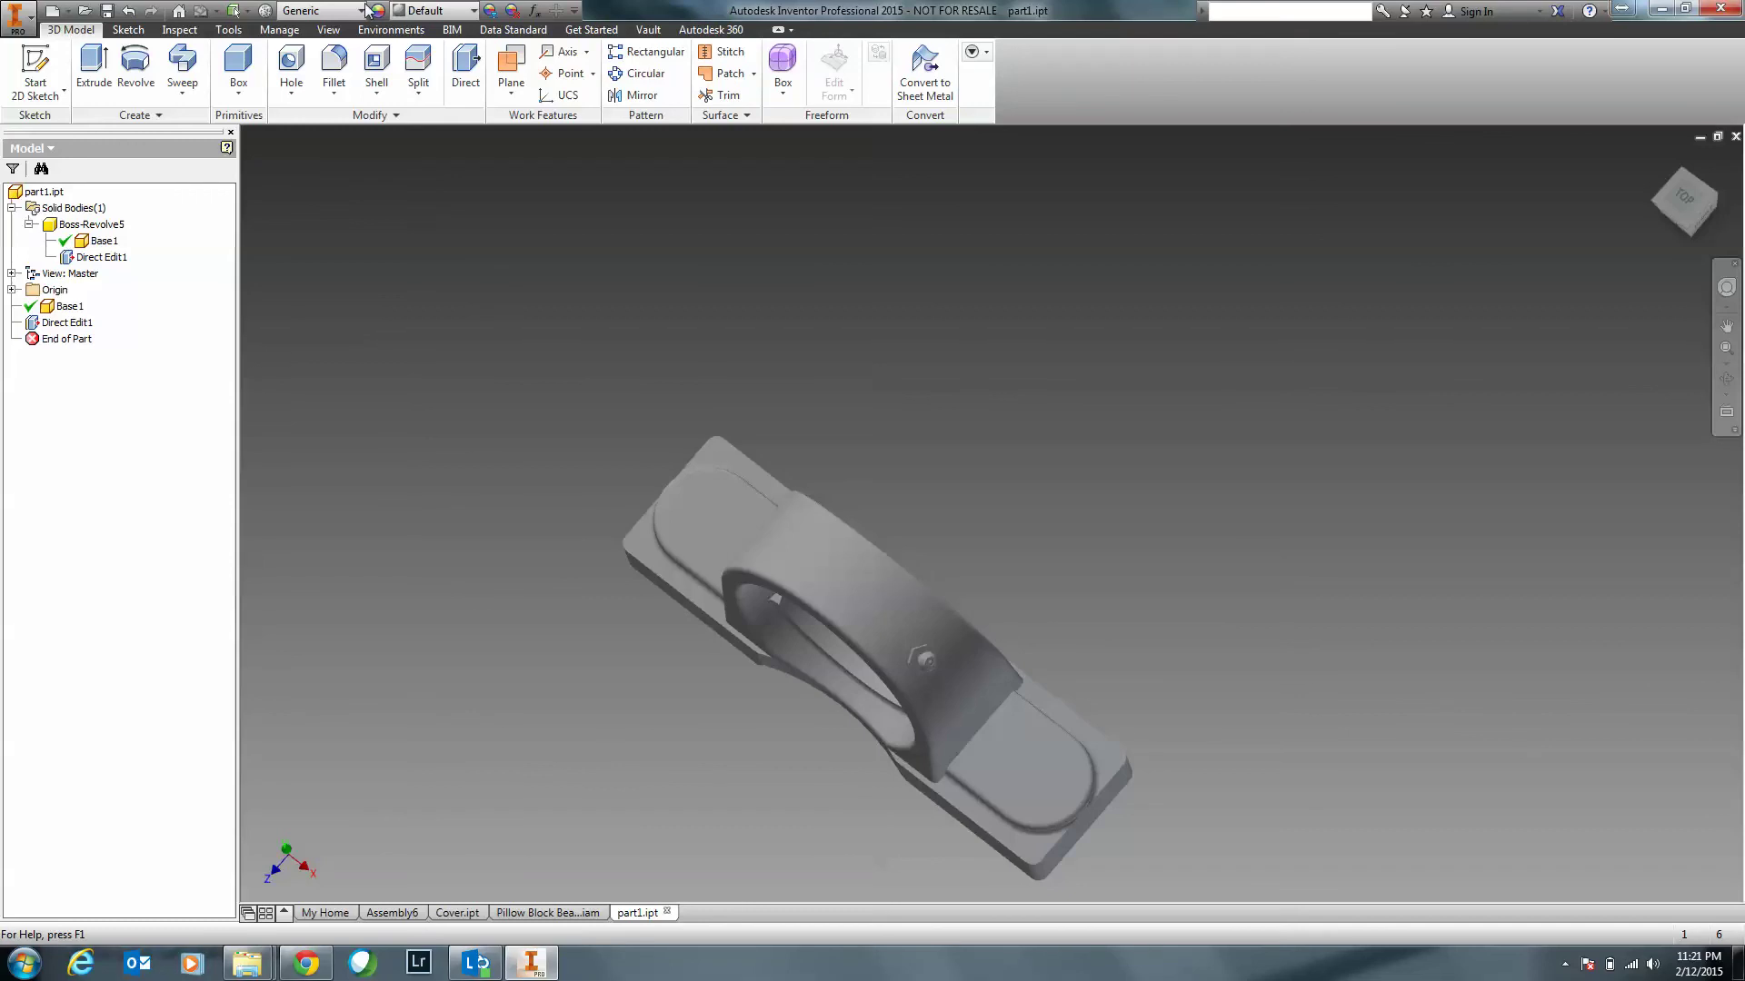
# Enlarge the housing's bore face by 0.250 in with Direct Edit Size and apply it.
pyautogui.click(465, 68)
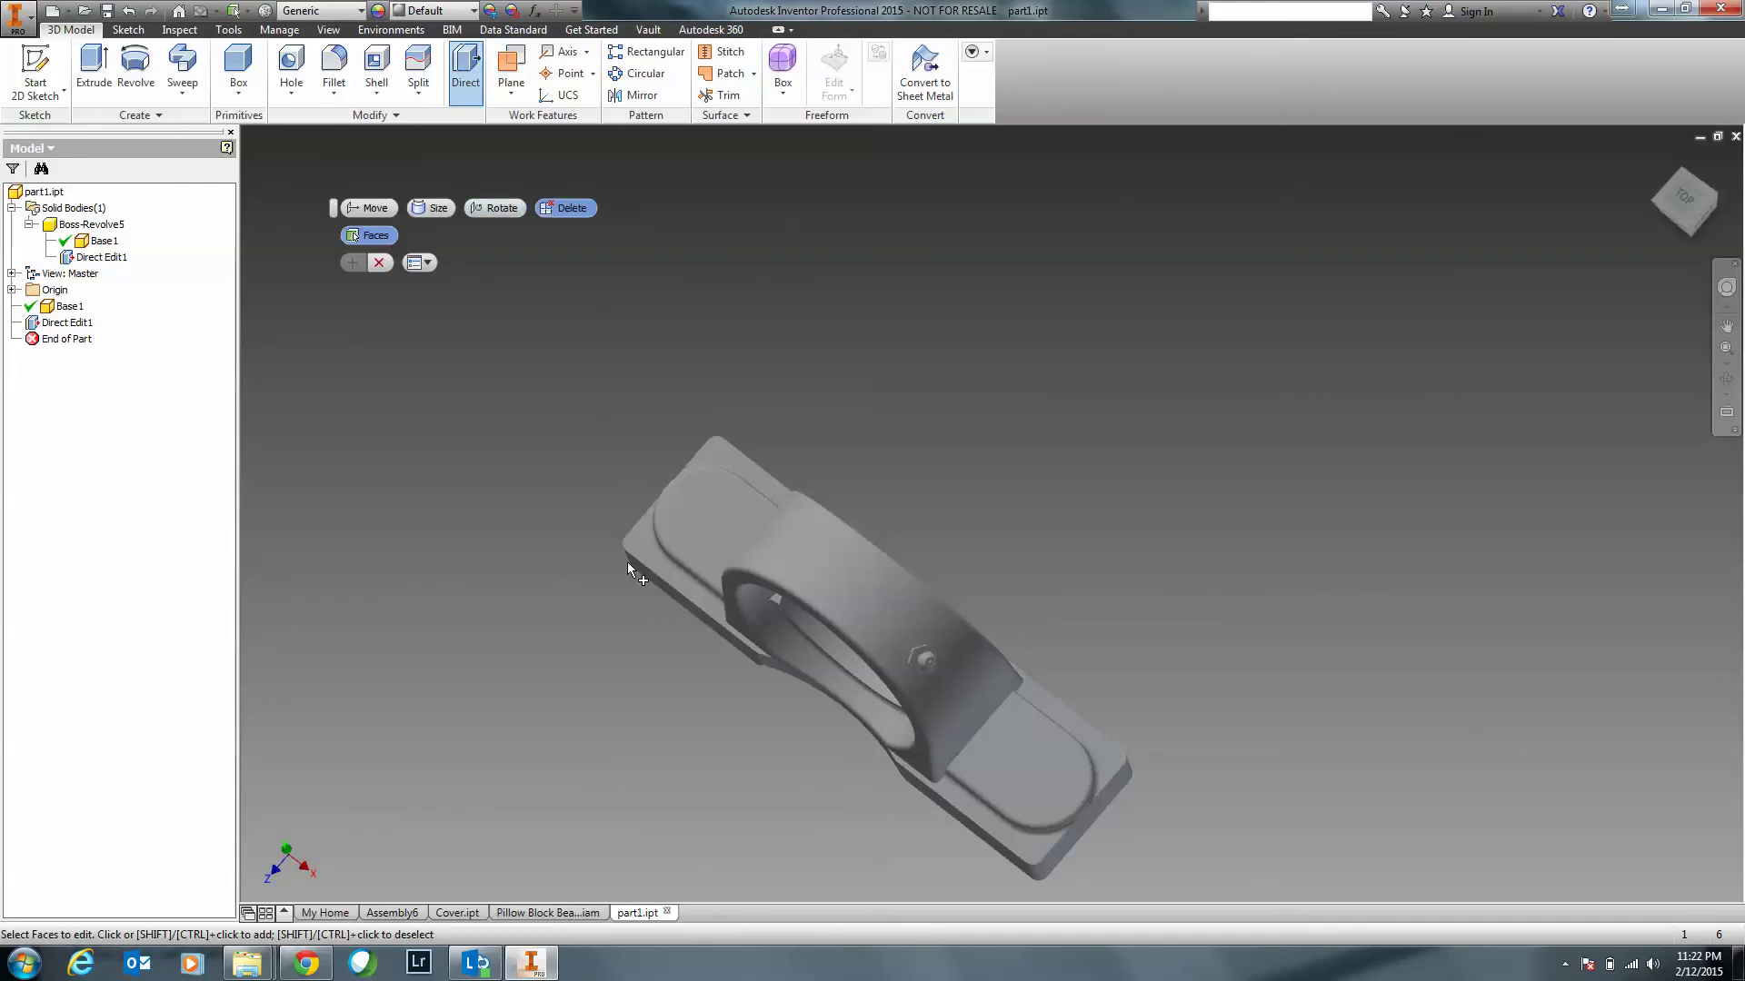
pyautogui.press('F5')
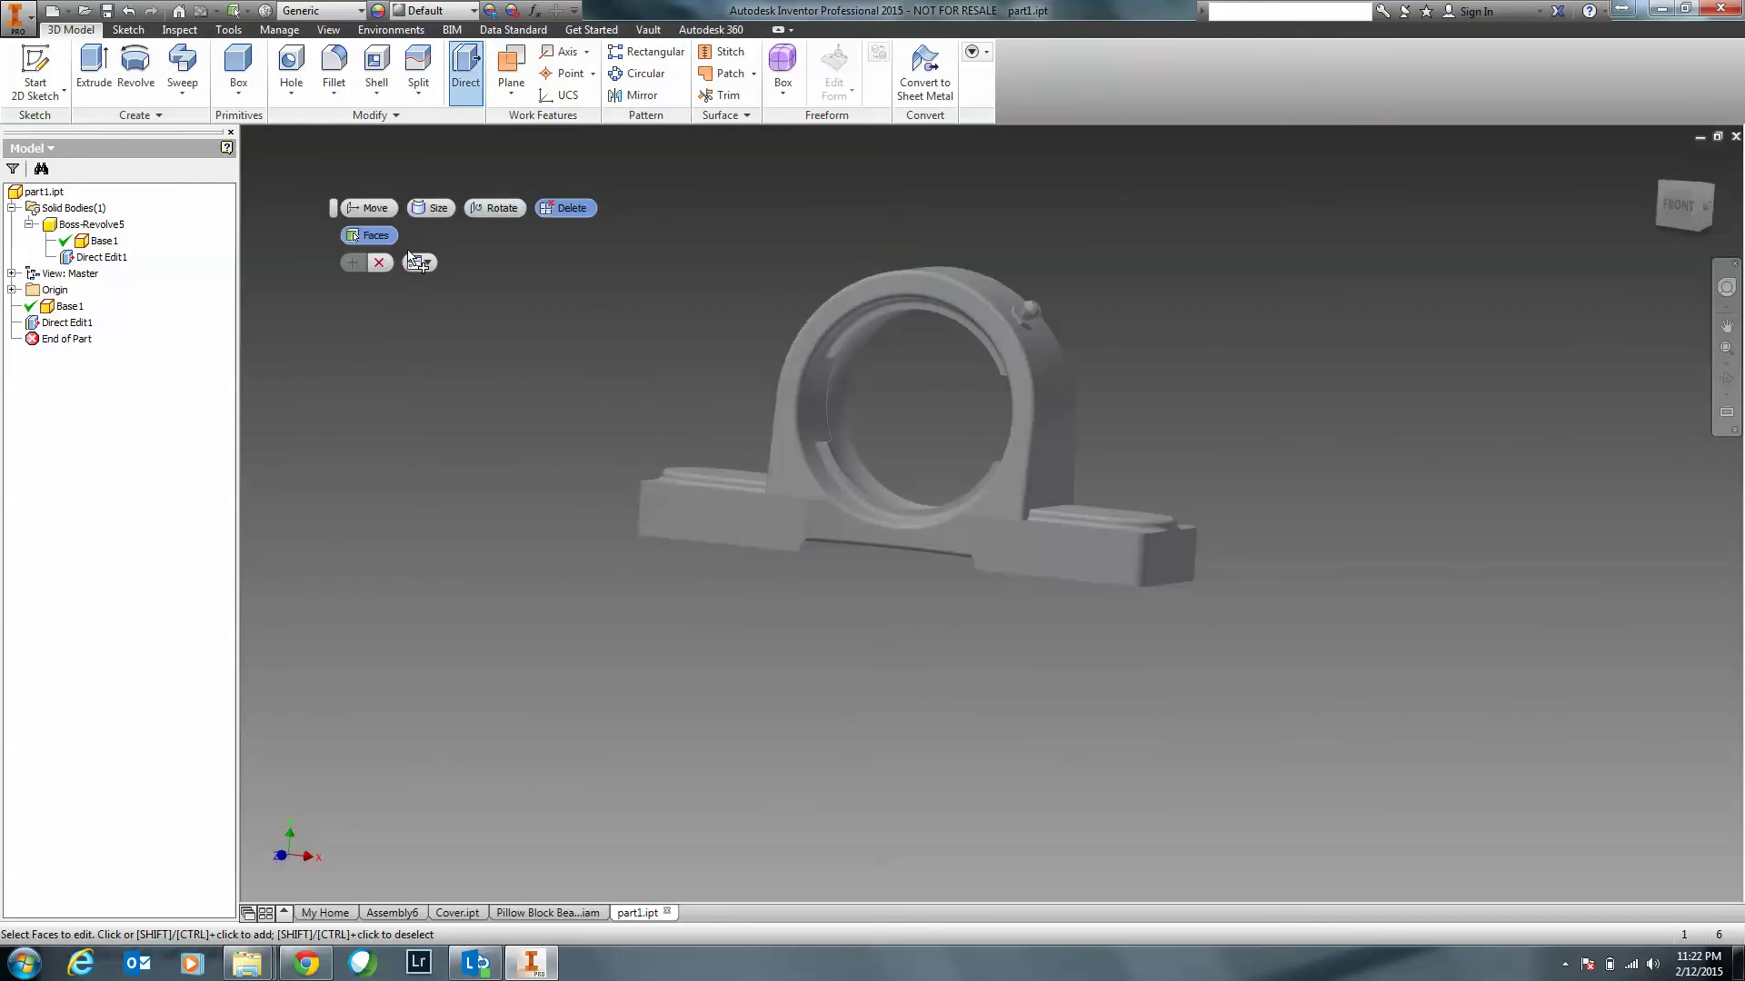
pyautogui.click(432, 207)
pyautogui.click(854, 454)
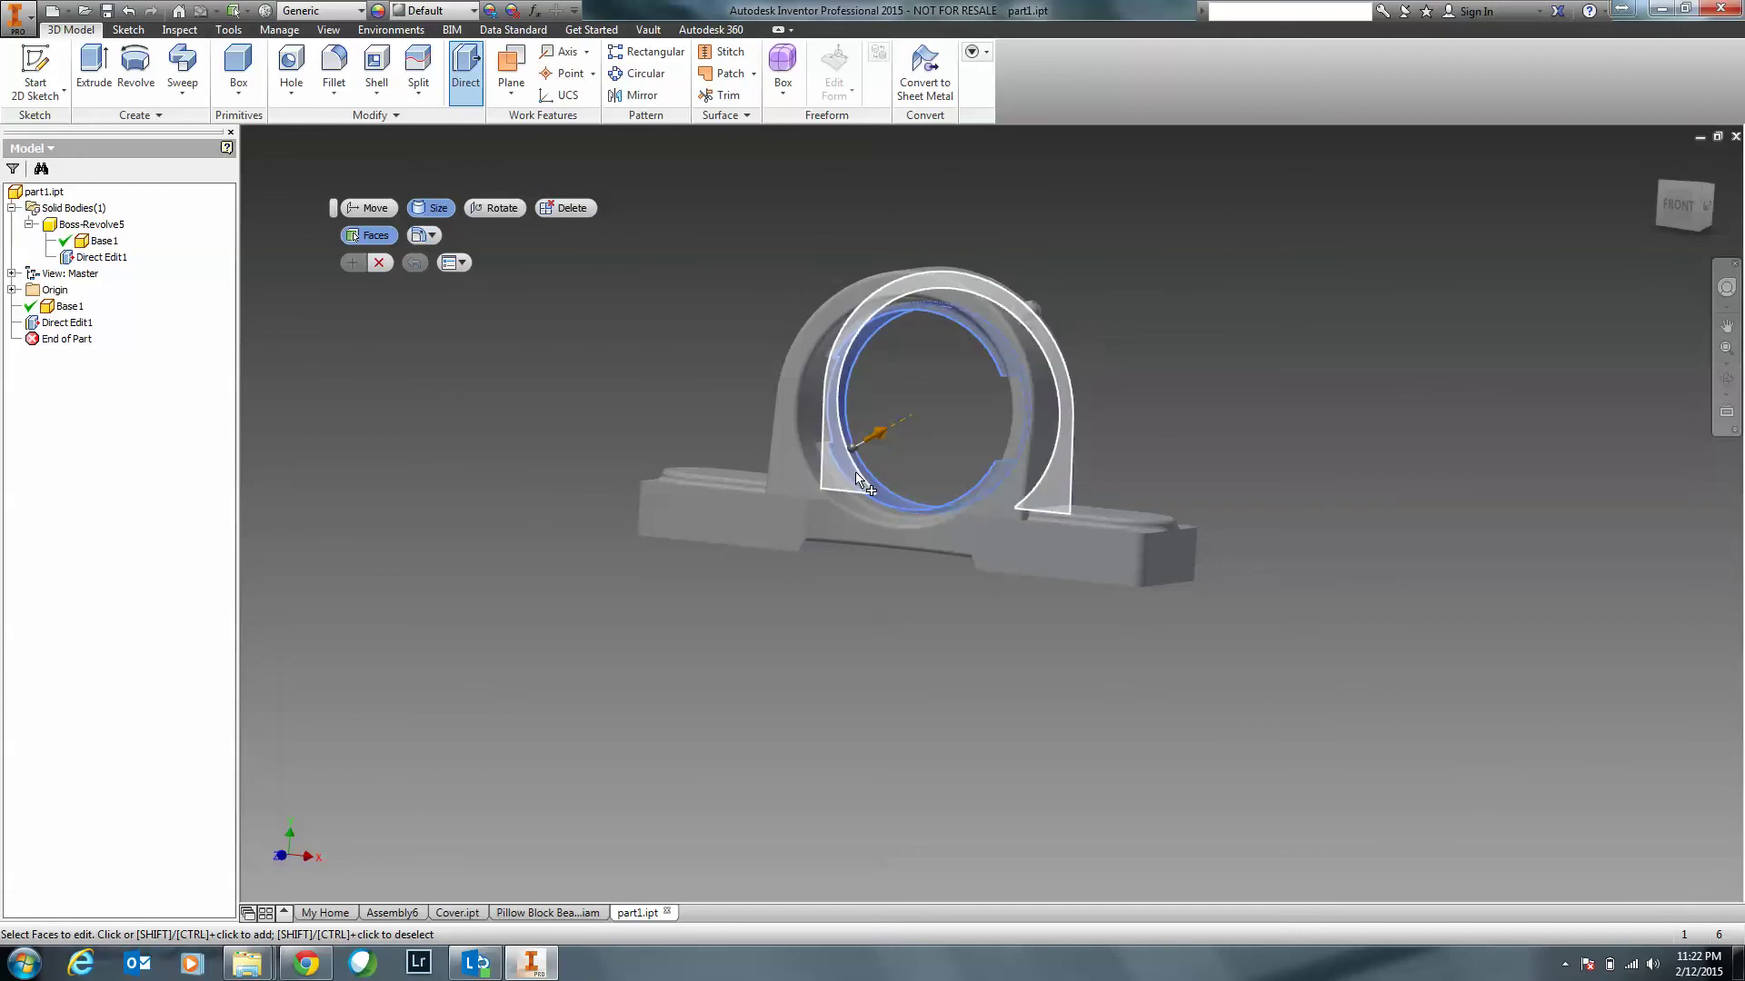
pyautogui.moveTo(854, 454)
pyautogui.keyDown('shift'); pyautogui.mouseDown(button='middle')
pyautogui.moveTo(1013, 509)
pyautogui.moveTo(886, 443)
pyautogui.mouseUp(button='middle'); pyautogui.keyUp('shift')
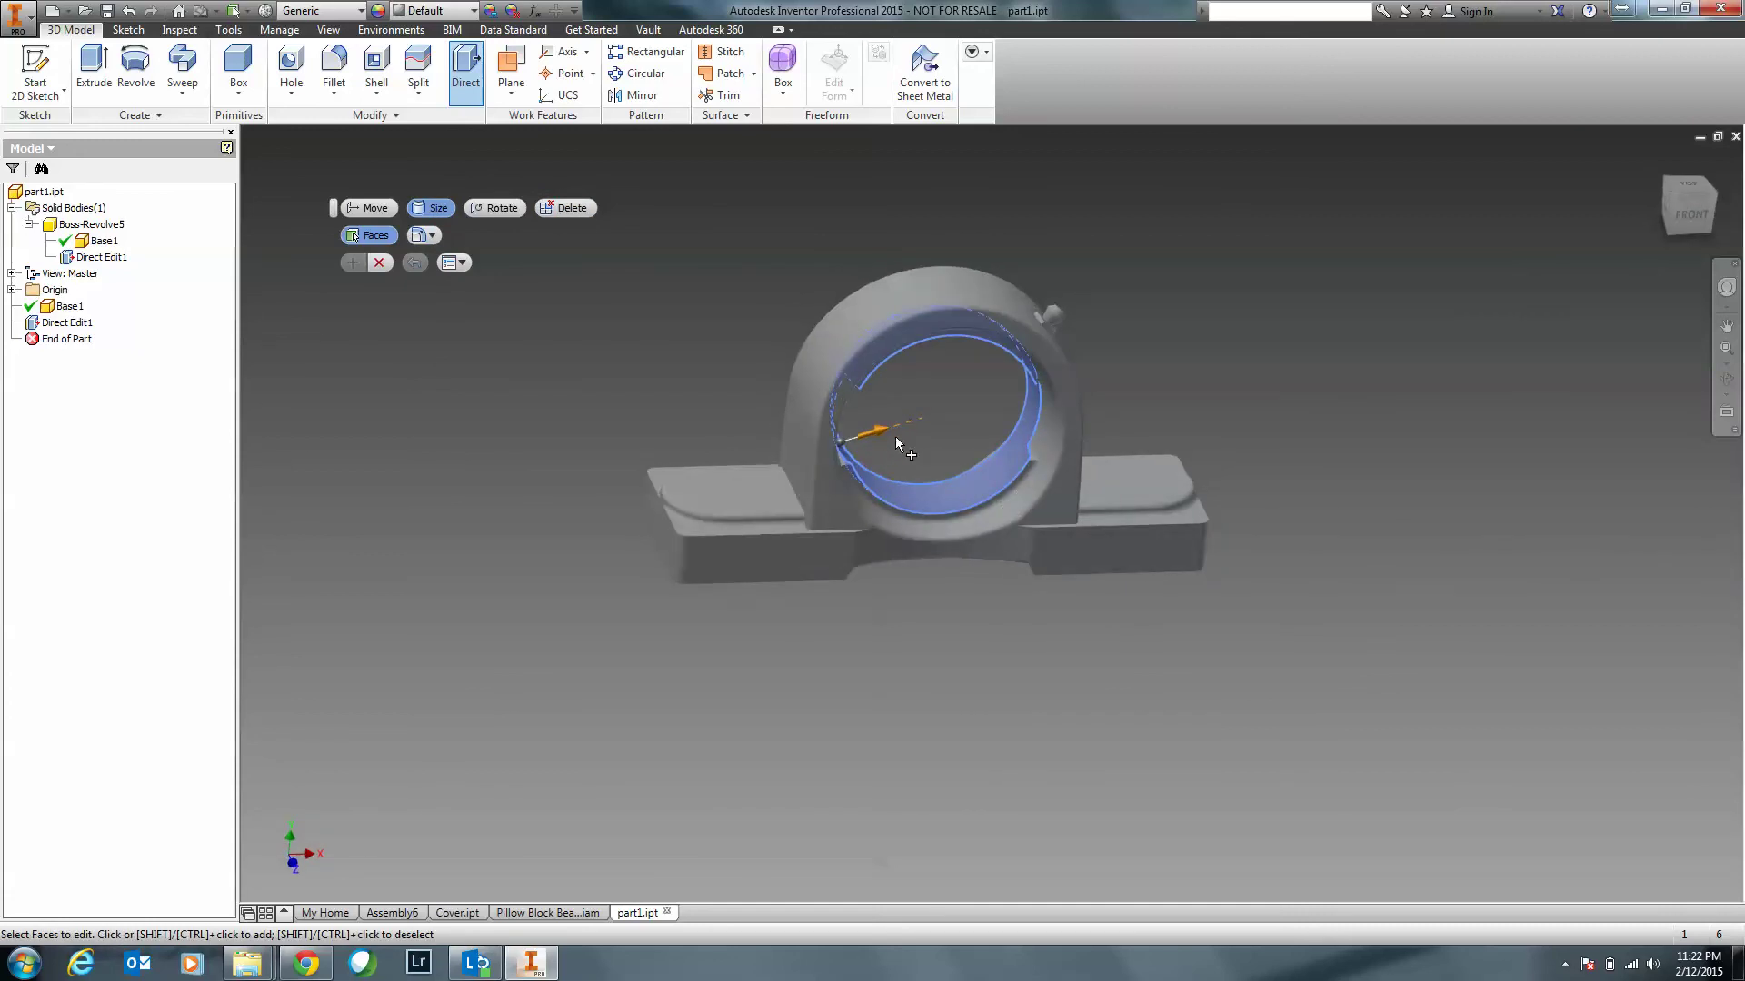
pyautogui.moveTo(884, 430); pyautogui.dragTo(890, 432)
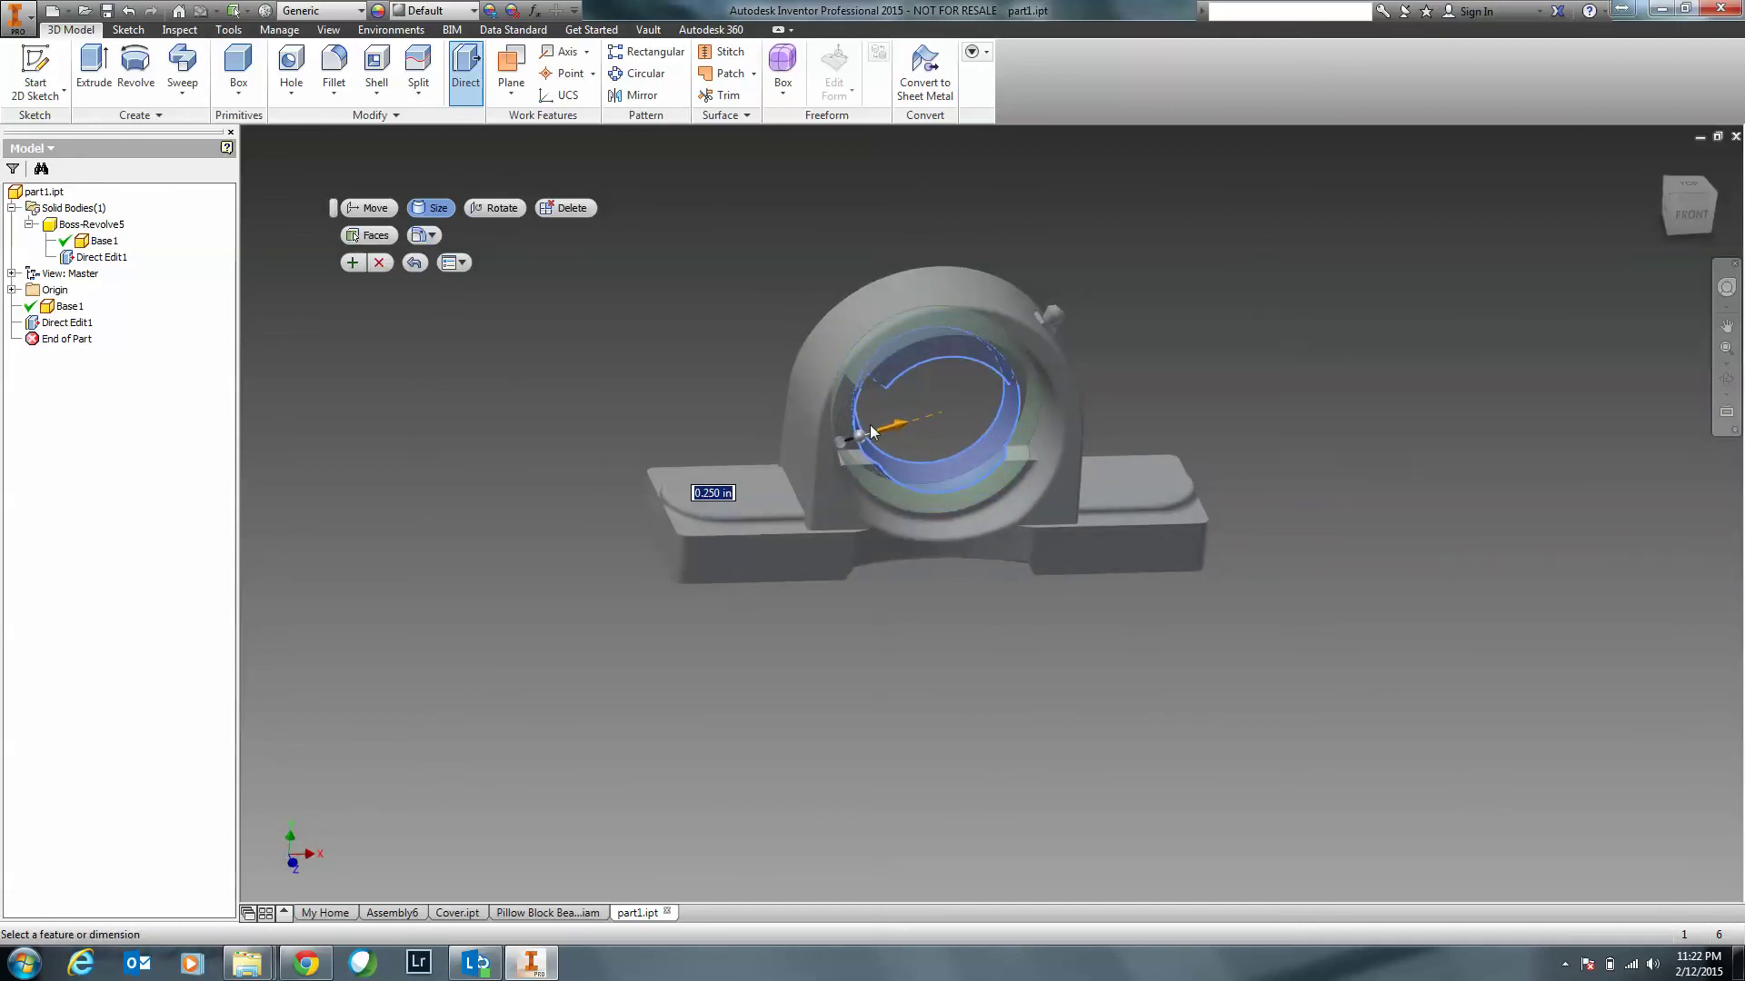
pyautogui.click(351, 263)
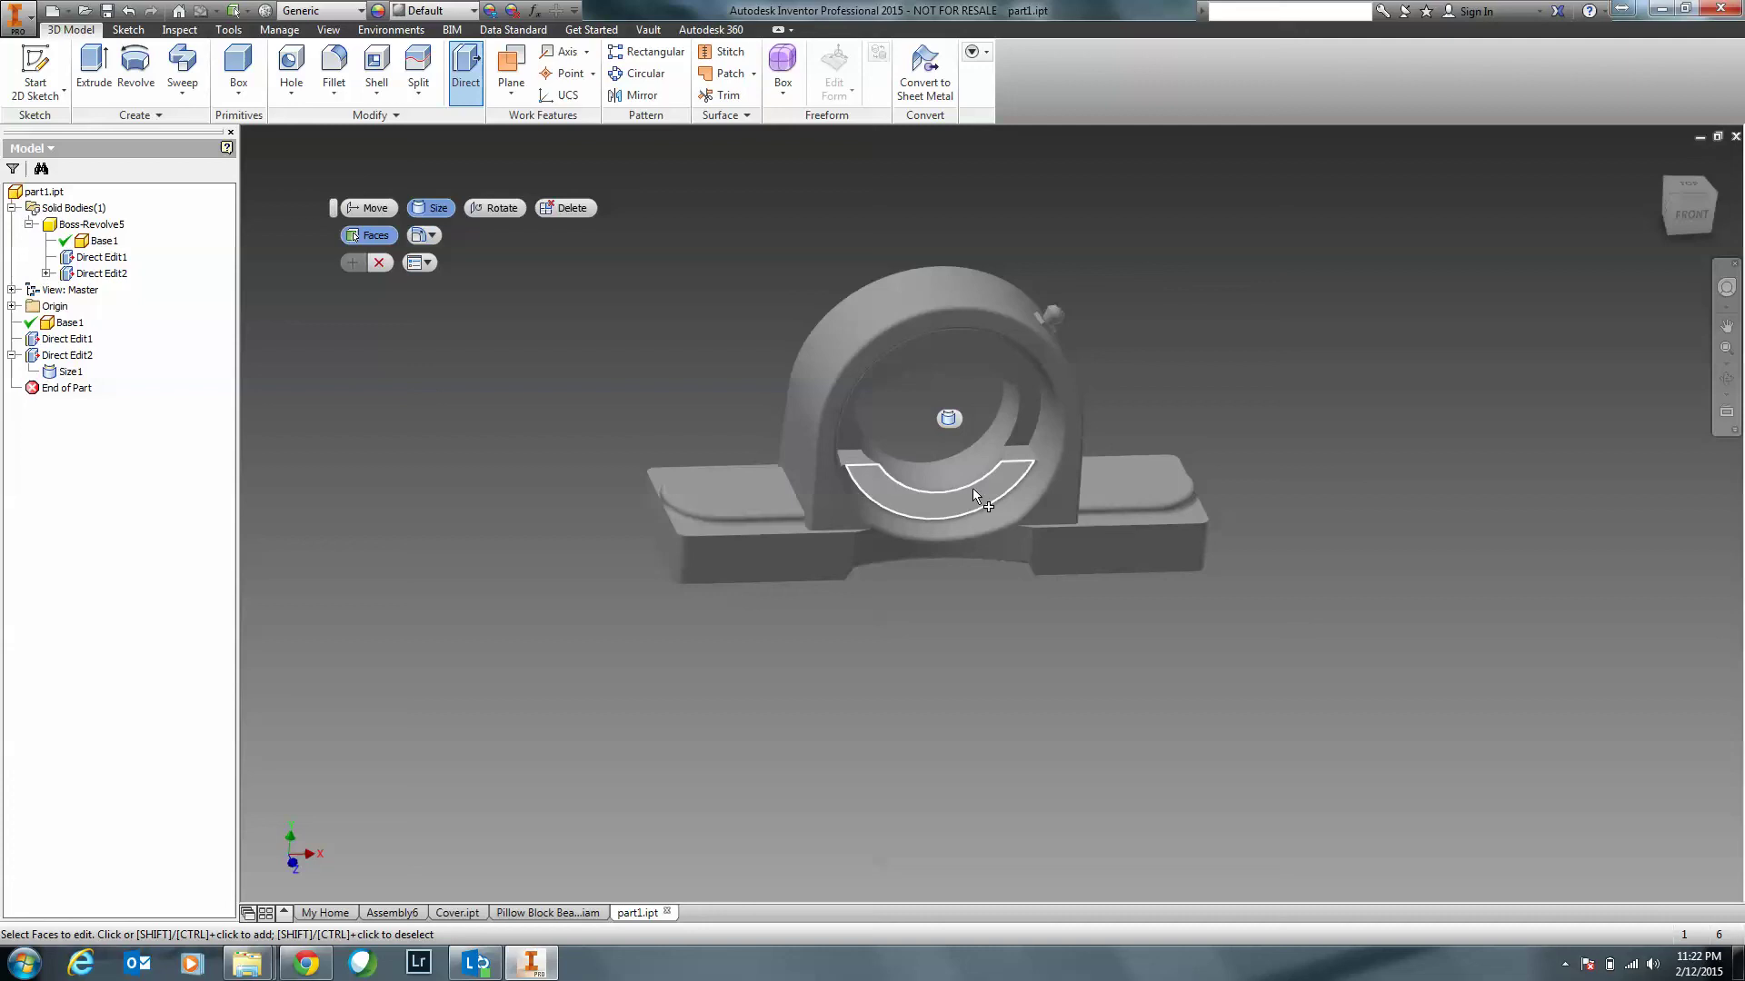
pyautogui.keyDown('shift'); pyautogui.moveTo(952, 495); pyautogui.dragTo(906, 482, button='middle'); pyautogui.keyUp('shift')
pyautogui.click(369, 208)
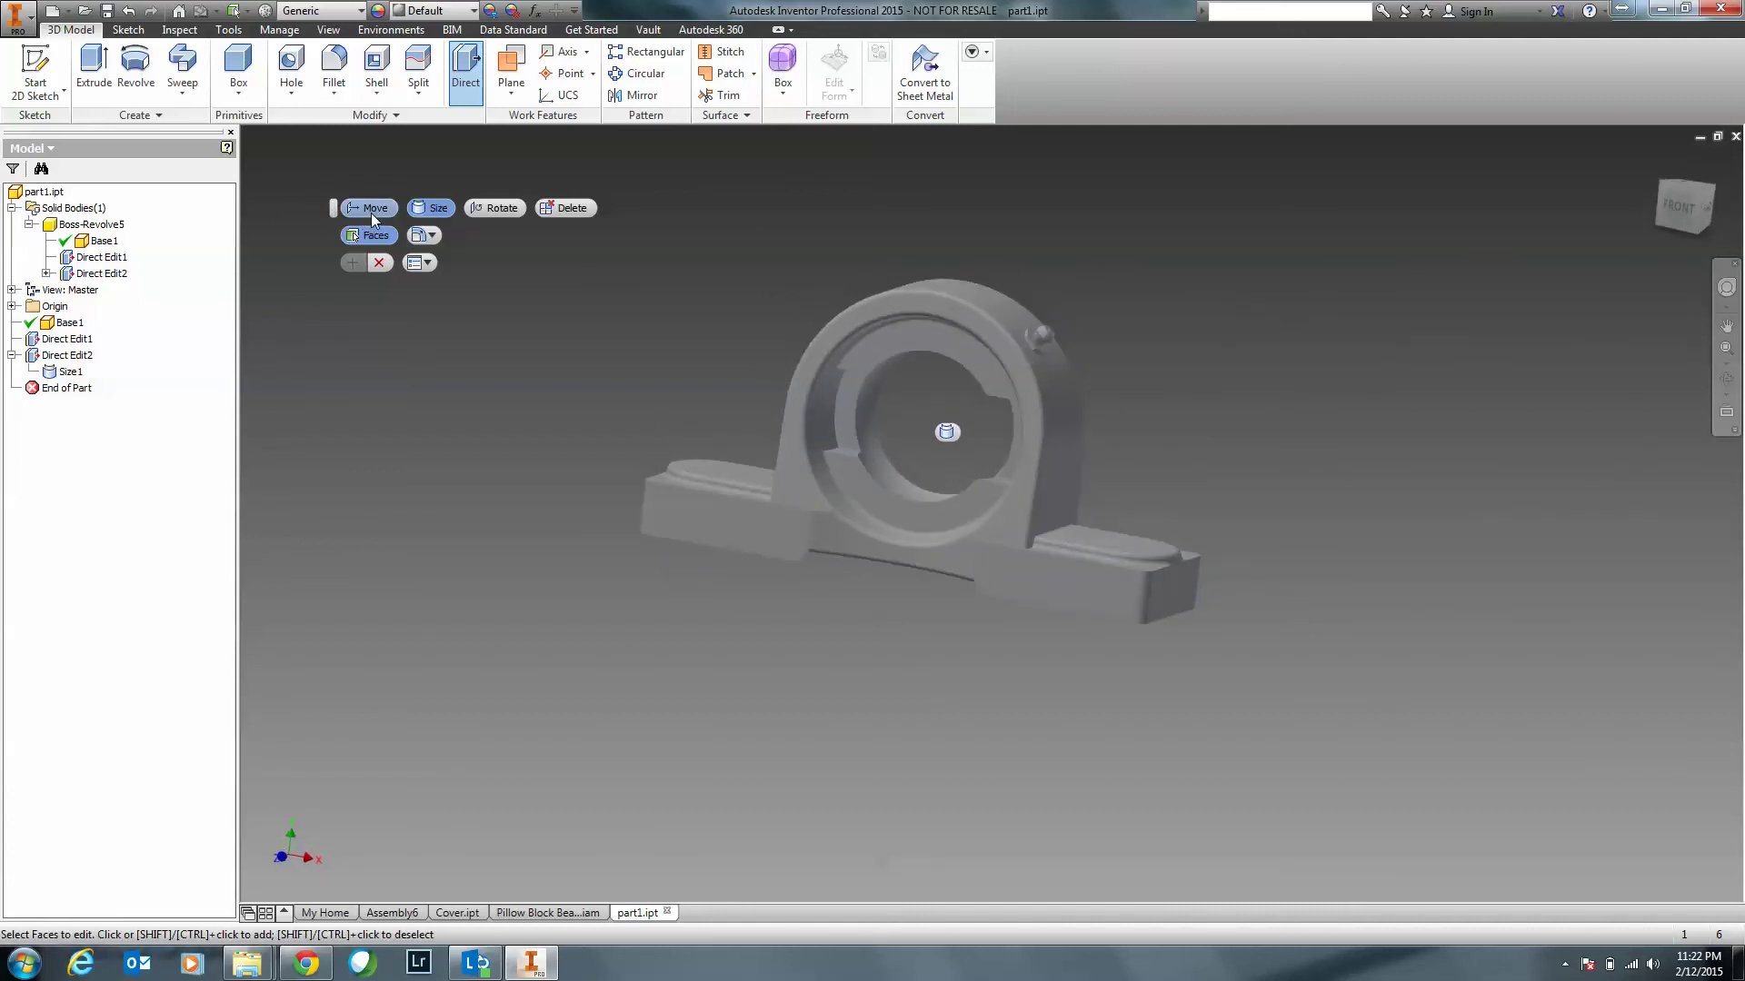
# Drag the selected bore face along the bore axis, settling on a 0.063 in offset preview.
pyautogui.click(880, 487)
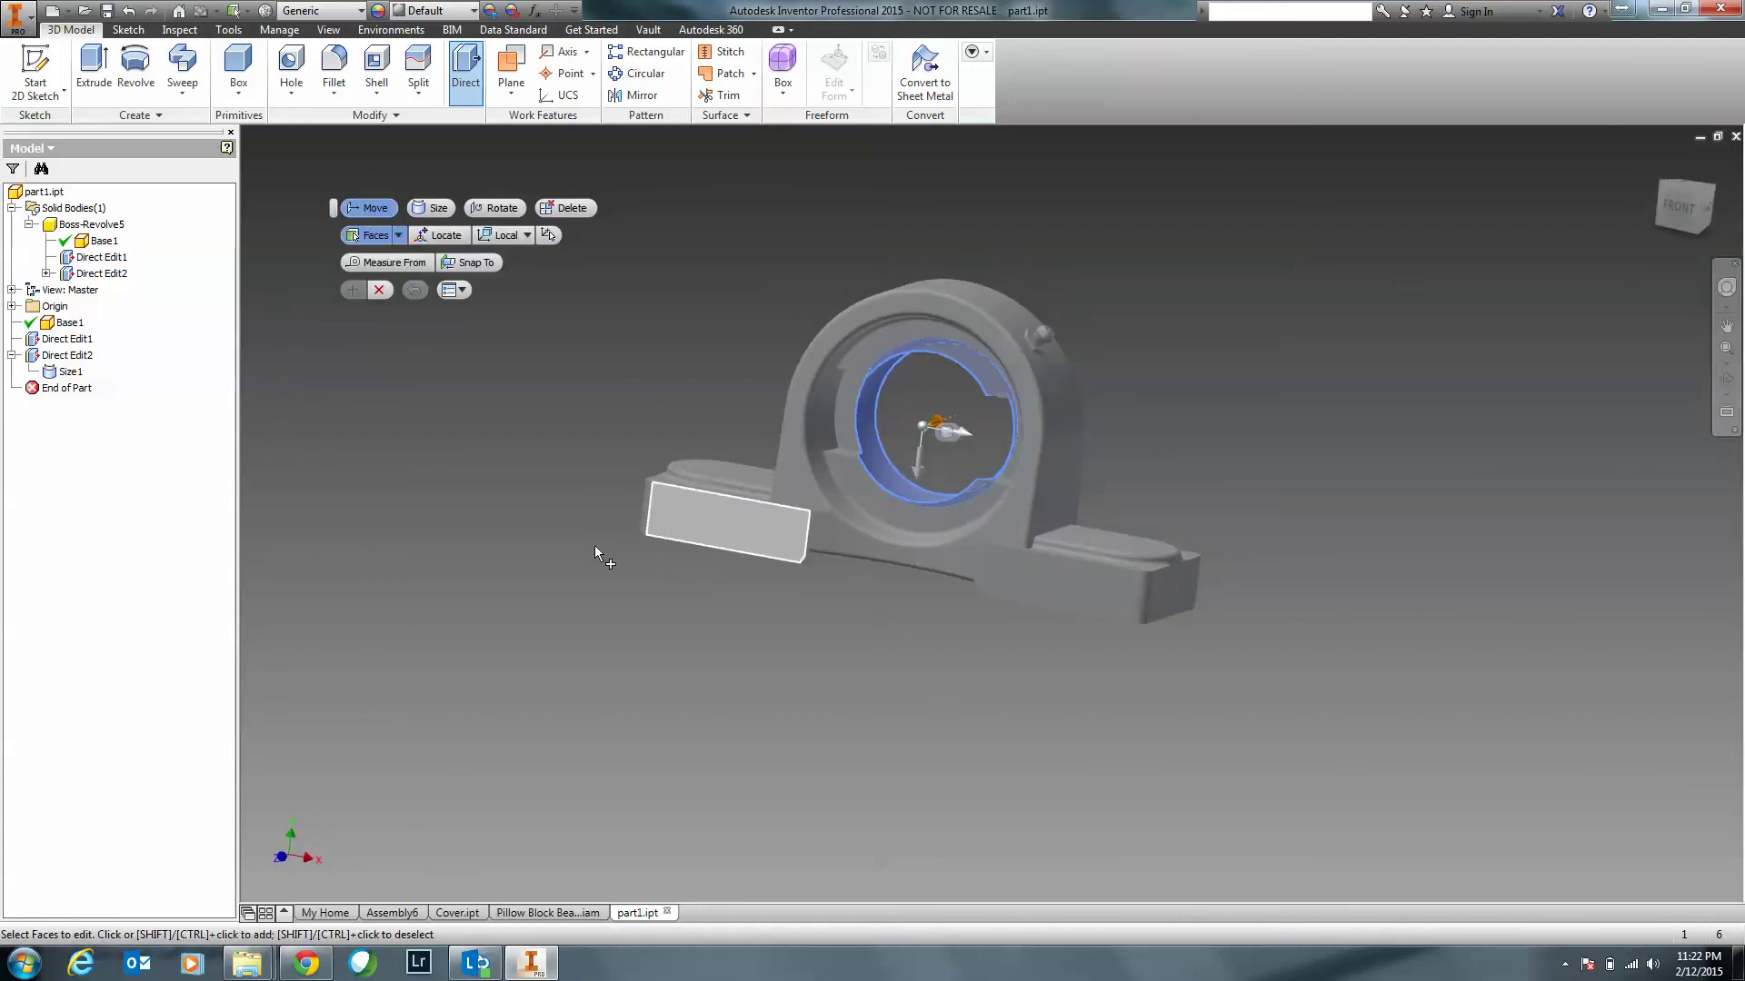
pyautogui.keyDown('shift'); pyautogui.moveTo(694, 636); pyautogui.dragTo(945, 477, button='middle'); pyautogui.keyUp('shift')
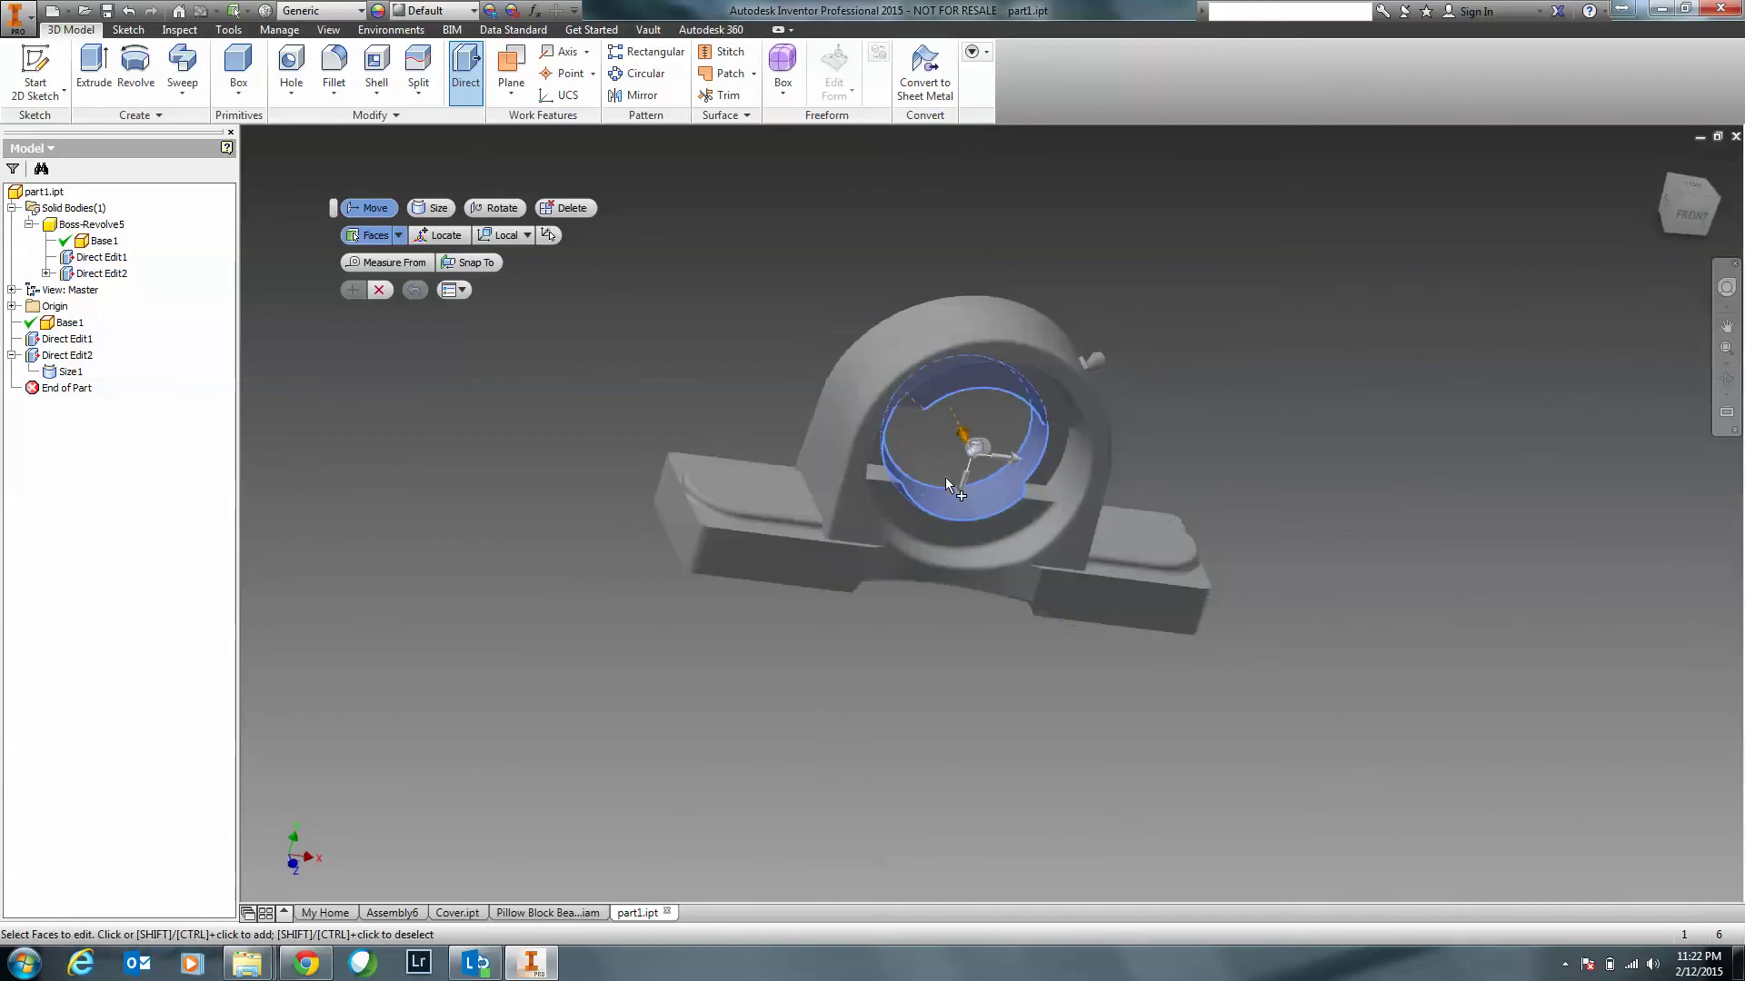
pyautogui.scroll(4, 945, 477)
pyautogui.scroll(-3, 1027, 473)
pyautogui.moveTo(1070, 549); pyautogui.dragTo(1215, 574)
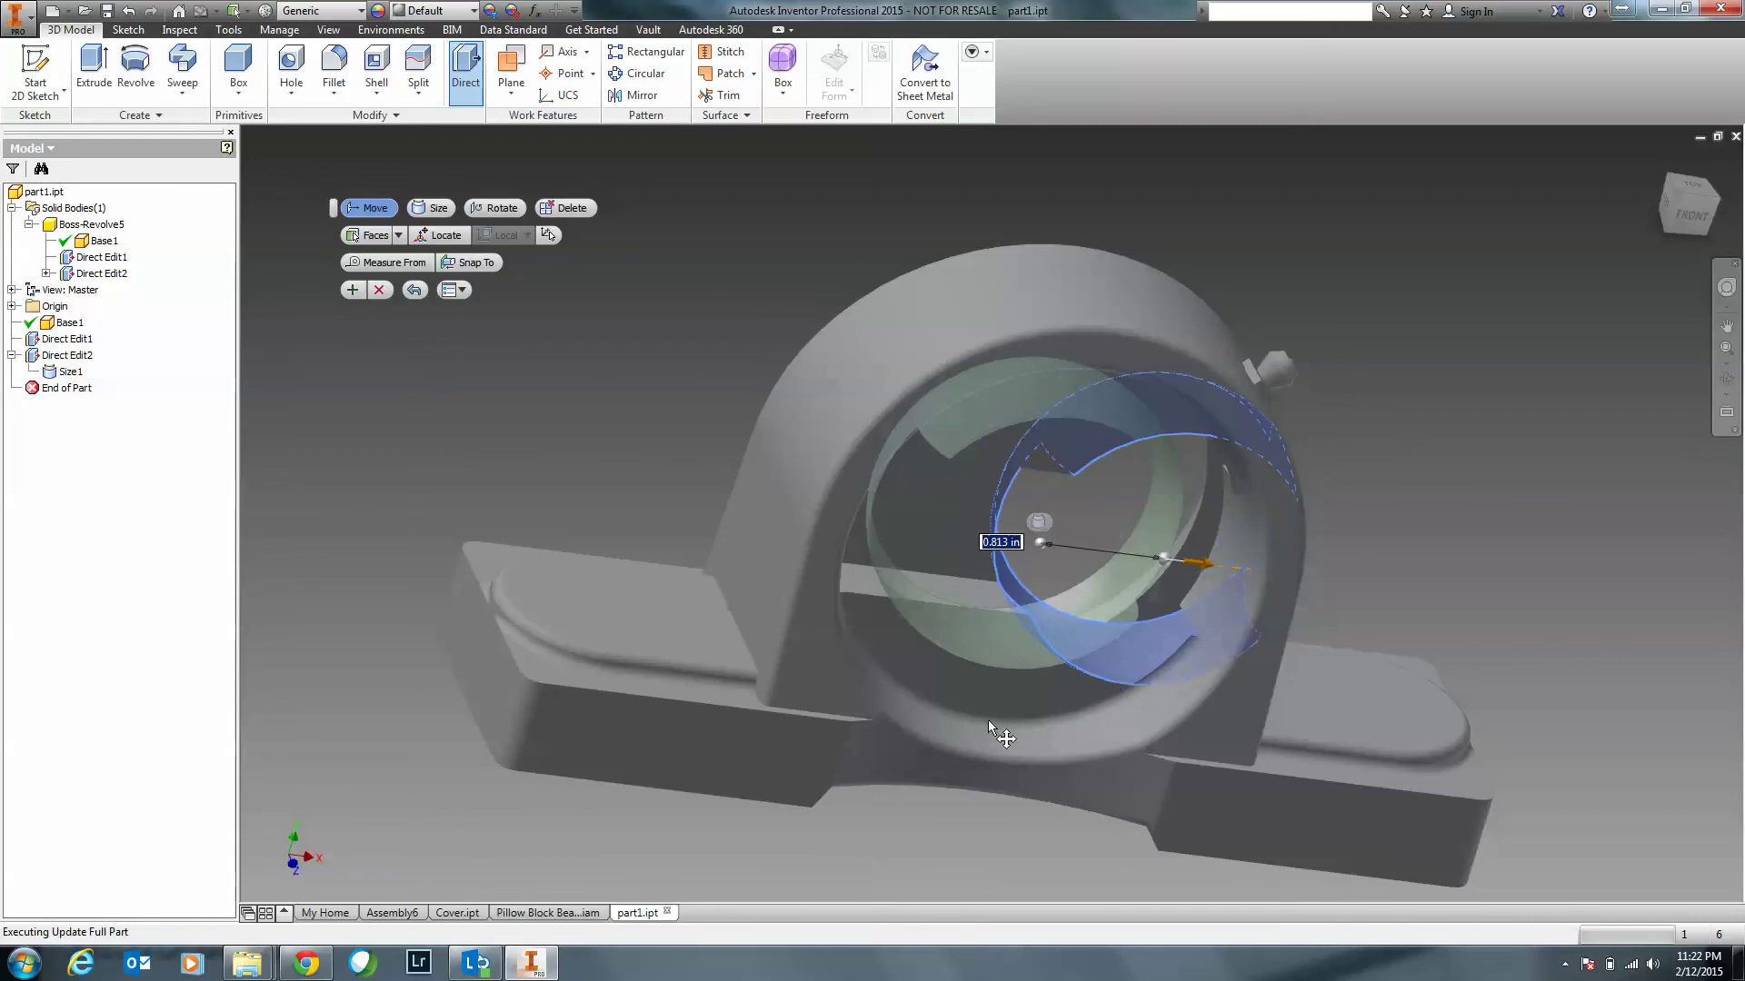
pyautogui.keyDown('shift'); pyautogui.moveTo(954, 723); pyautogui.dragTo(952, 623, button='middle'); pyautogui.keyUp('shift')
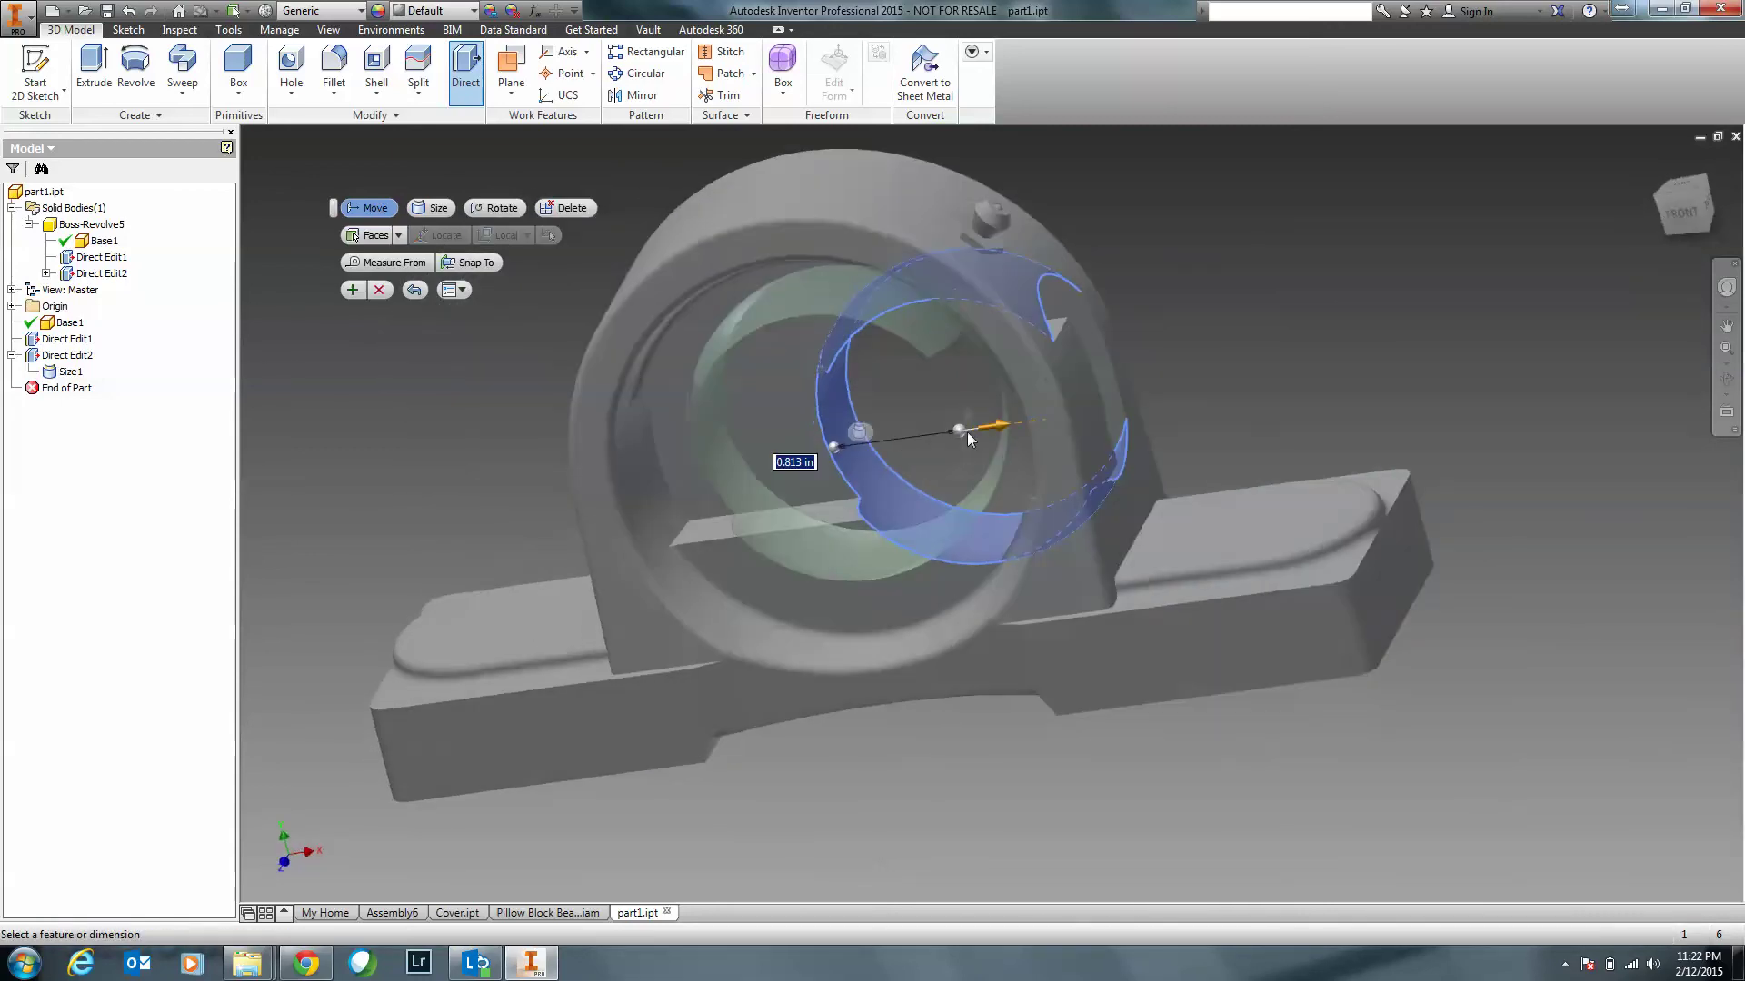
pyautogui.moveTo(1009, 428); pyautogui.dragTo(1143, 424)
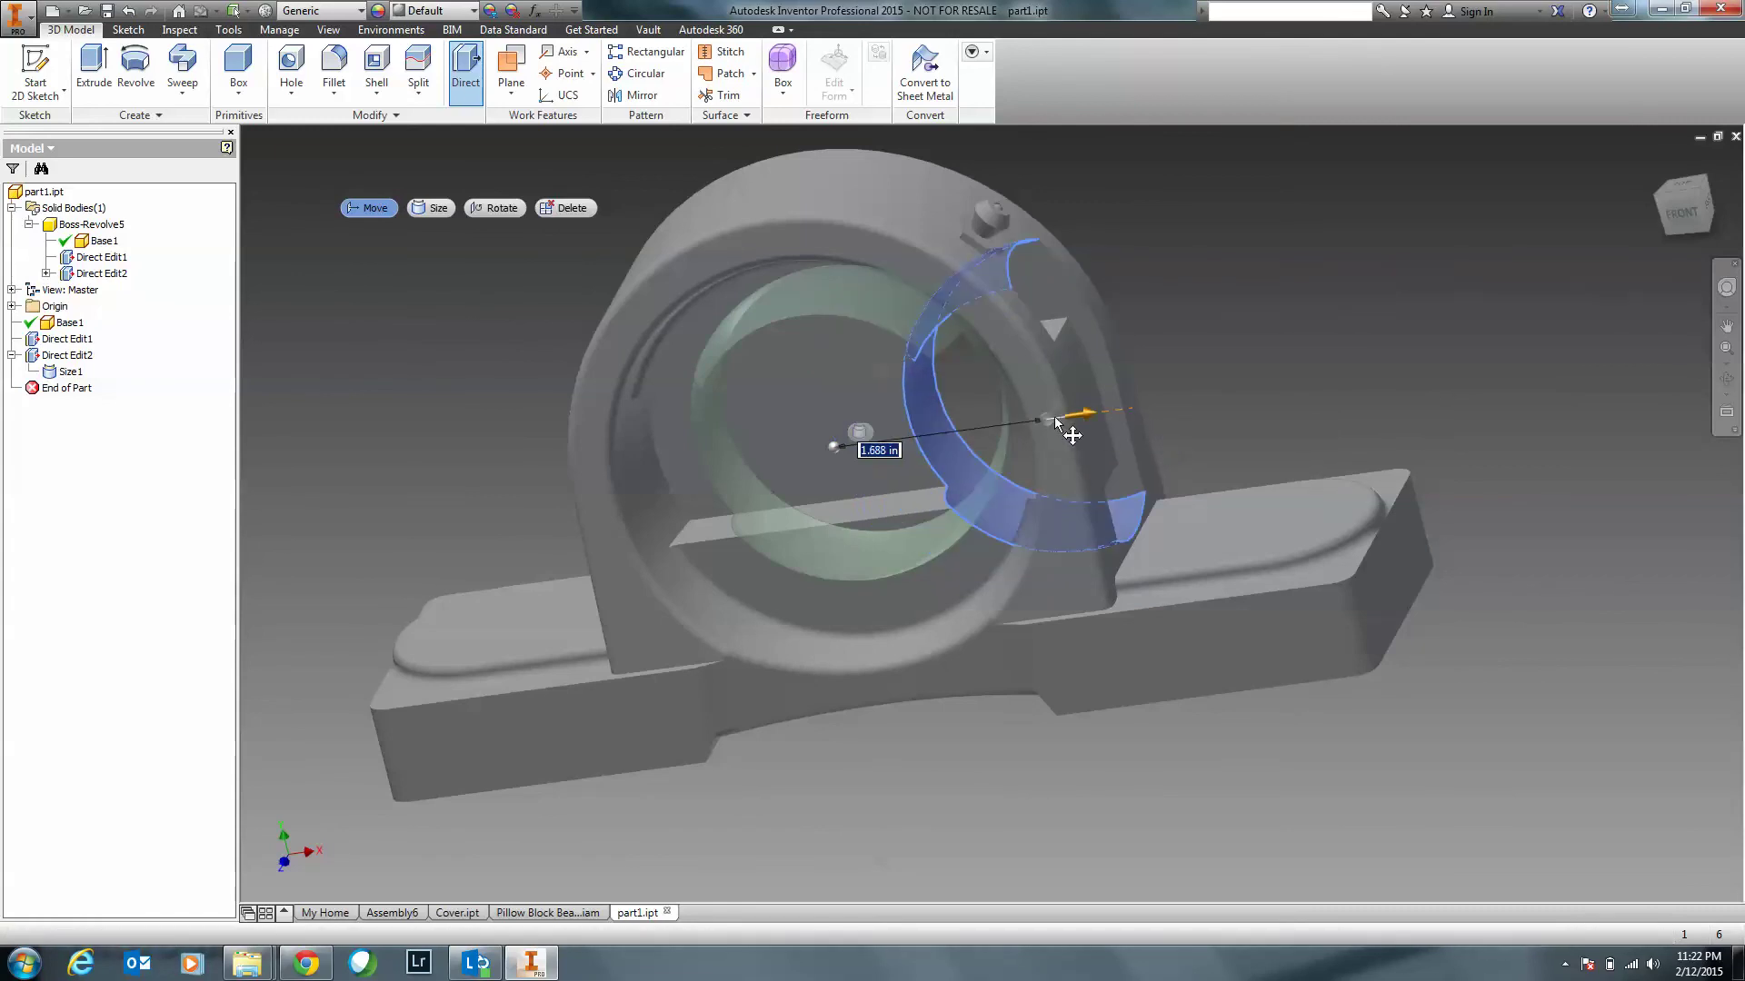
pyautogui.moveTo(900, 400); pyautogui.dragTo(875, 409)
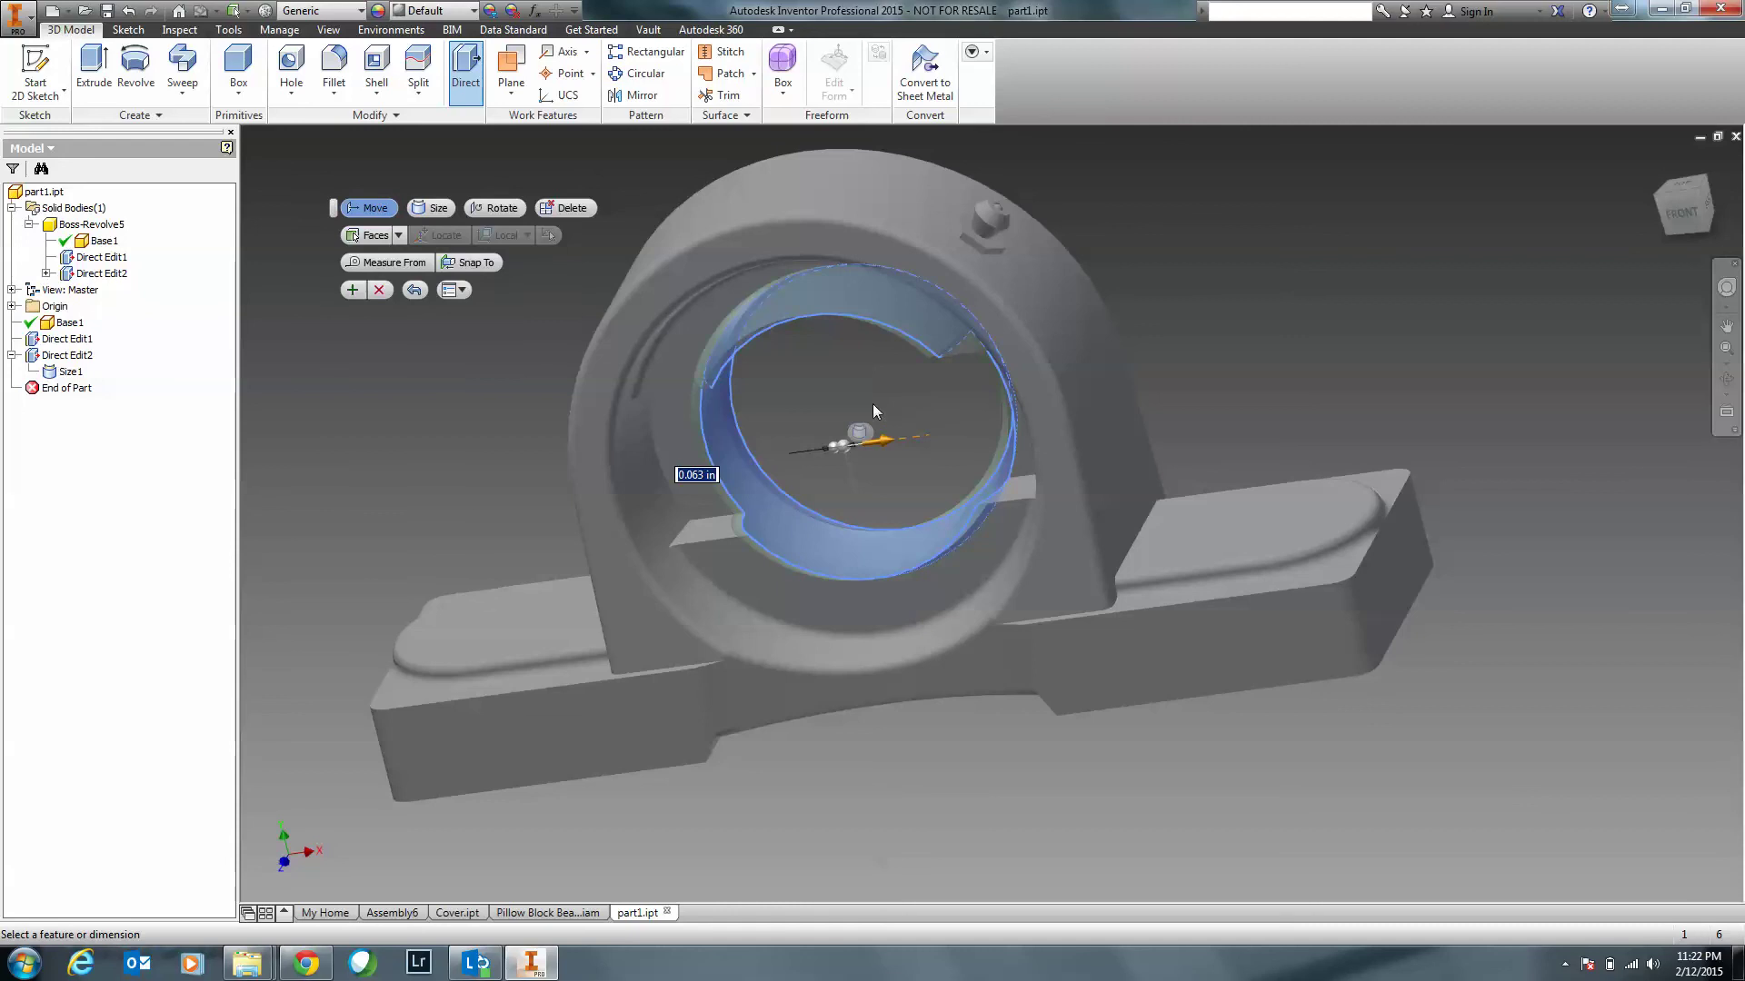